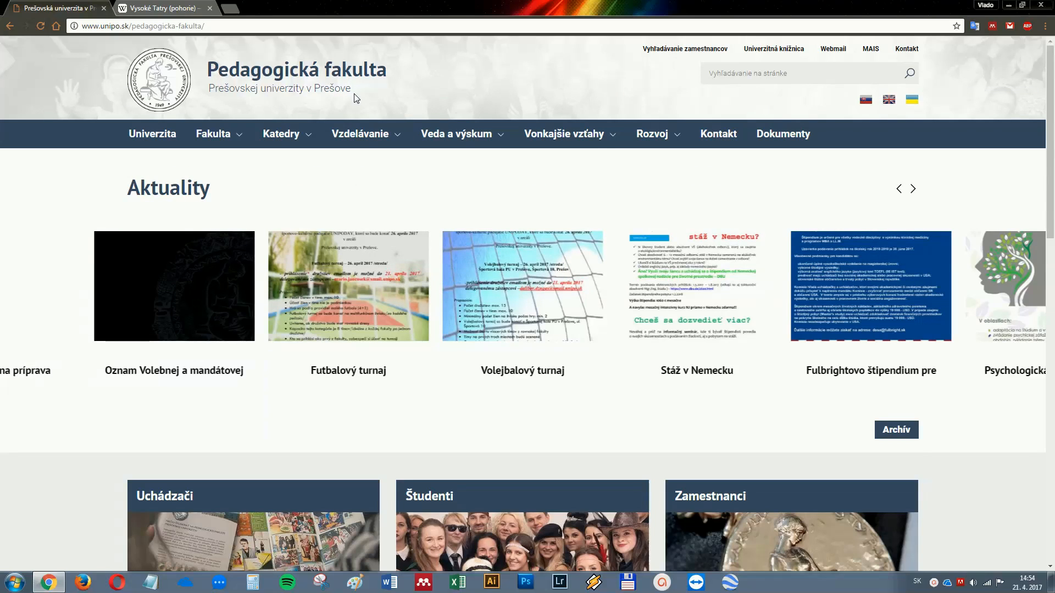
Open the LMS Moodle portal from the E-Learning page in the faculty site's Vzdelávanie section.
mouse_move(375, 128)
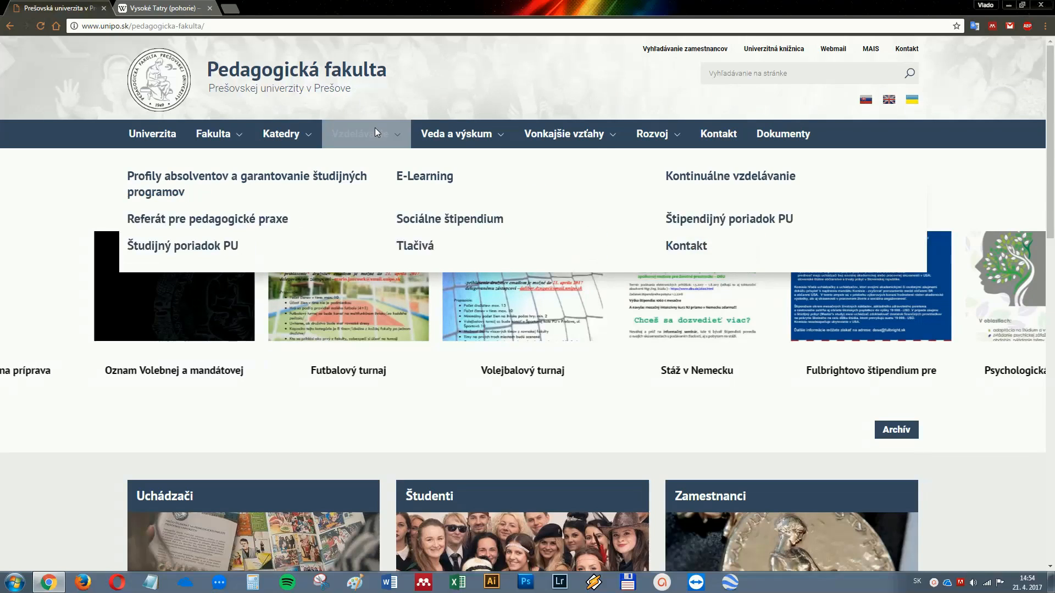
left_click(425, 181)
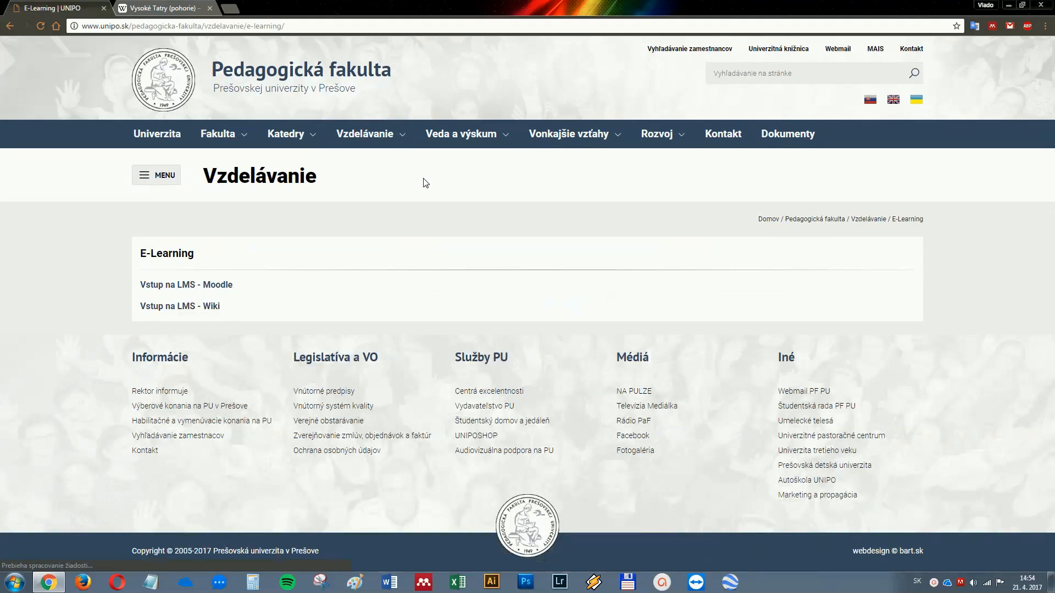
left_click(190, 287)
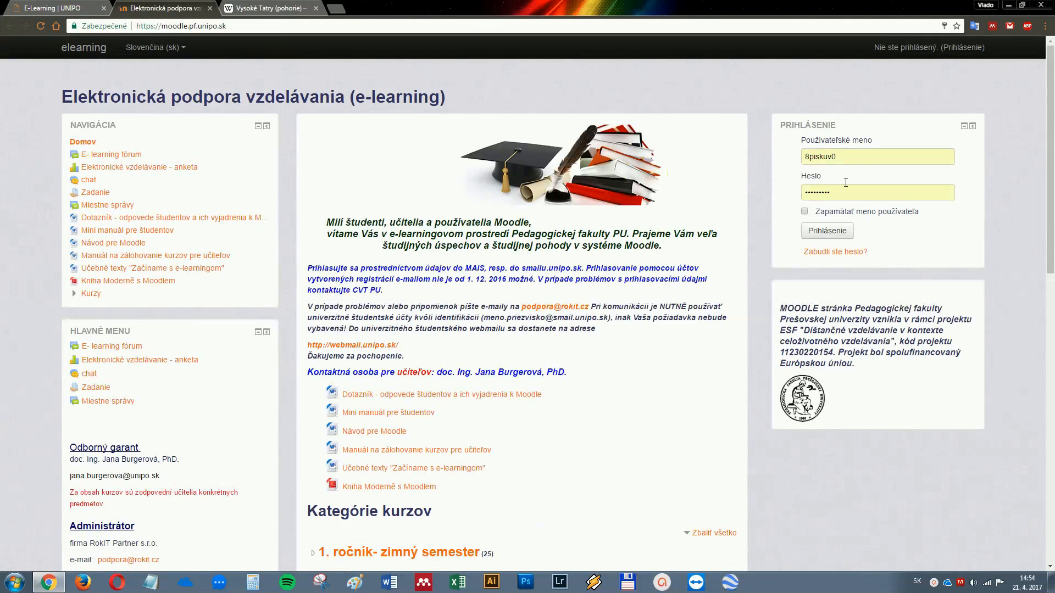
Log in to Moodle with the username and password already filled in the login form.
left_click_drag(857, 158, 753, 156)
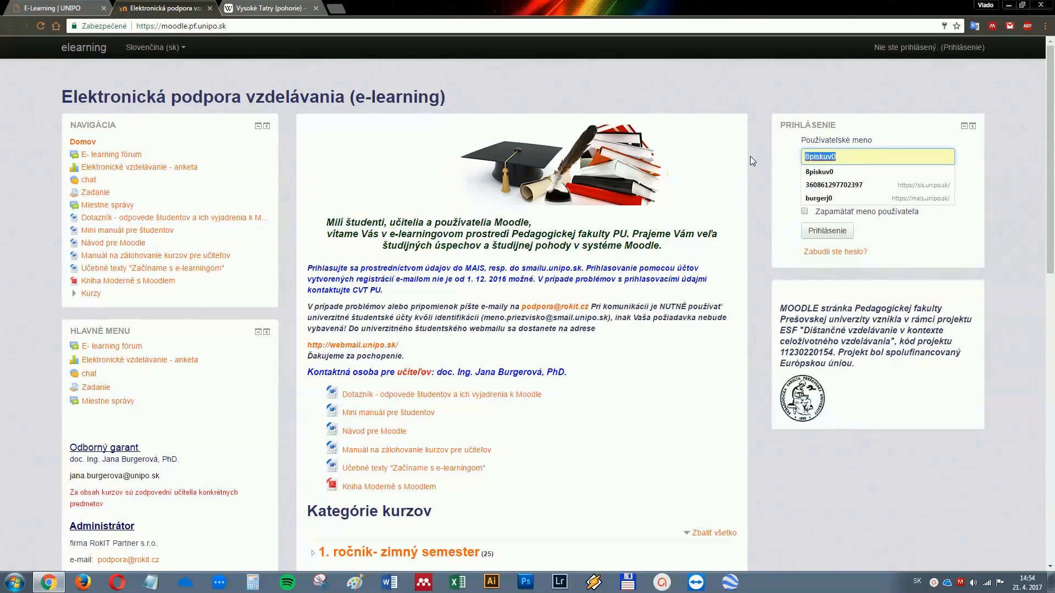
left_click(1052, 179)
left_click(1025, 175)
left_click(826, 229)
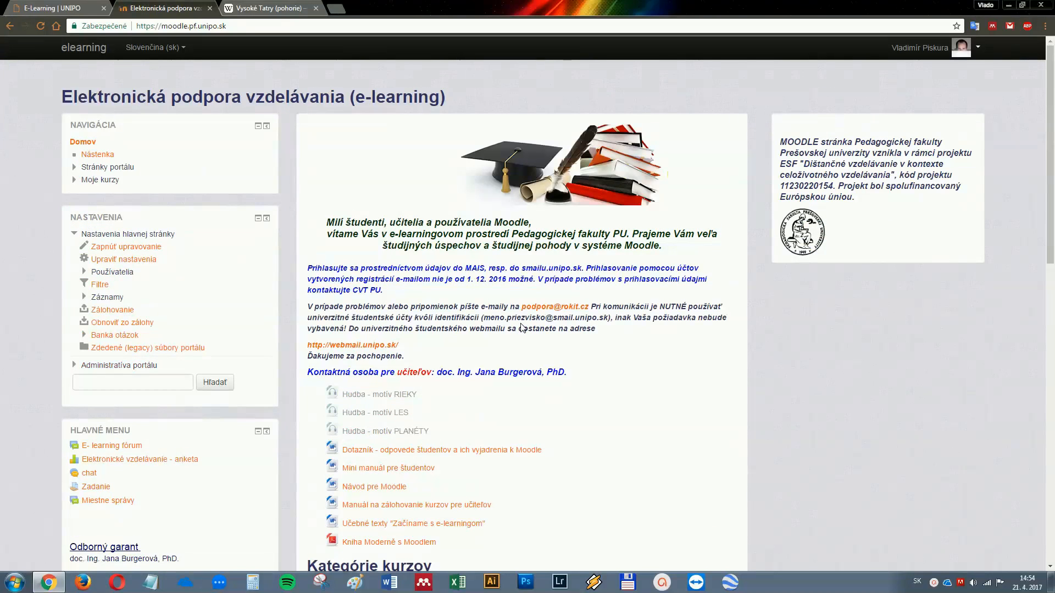
Open the course "Práca s náučným textom a hypertextom 08" in the Kurzy študenti category.
scroll(523, 328, "down", 3)
scroll(523, 328, "down", 10)
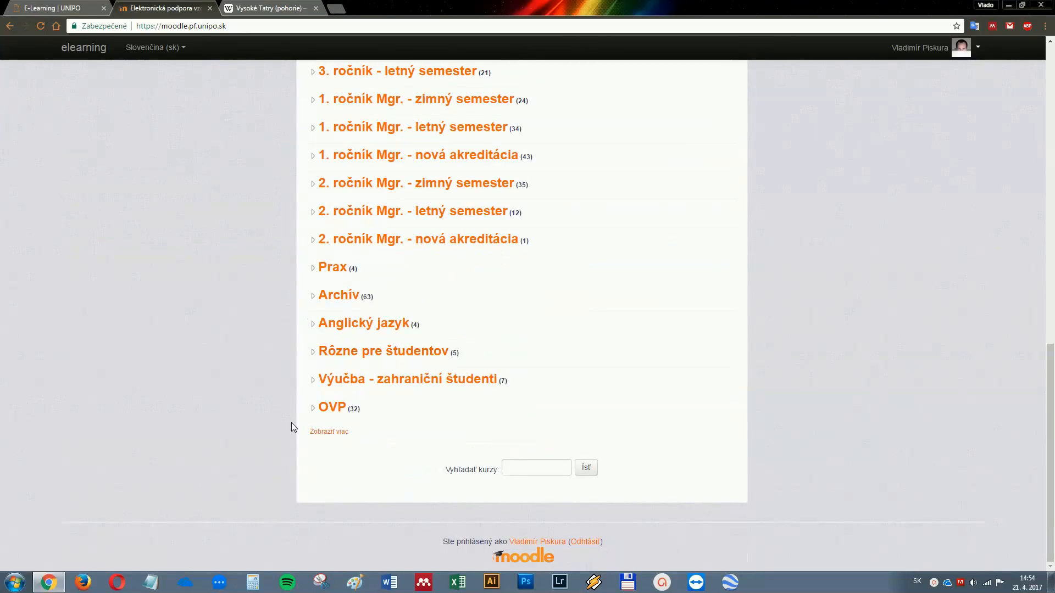
left_click(320, 432)
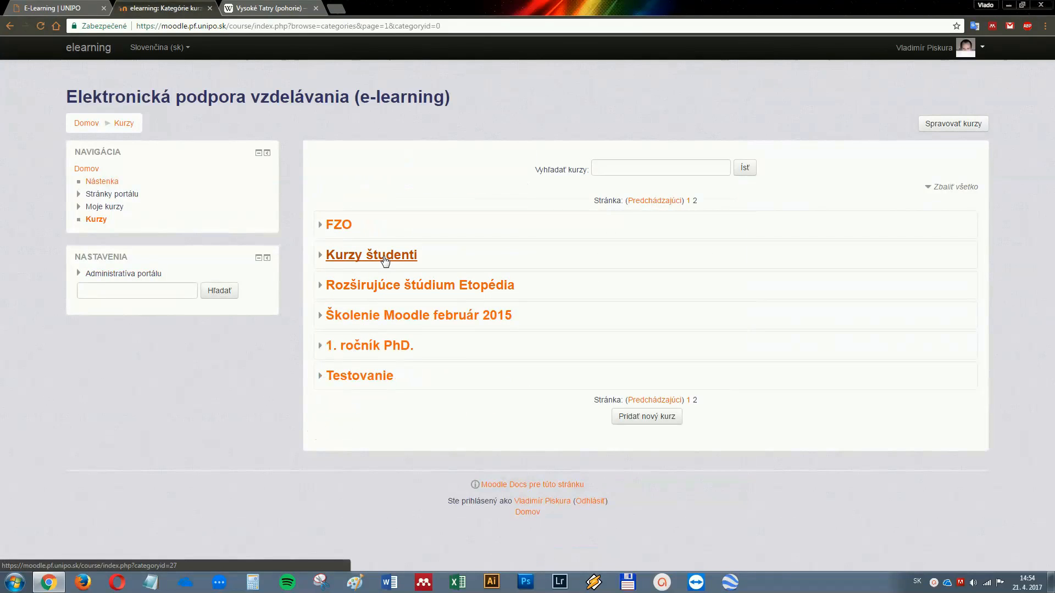
left_click(386, 257)
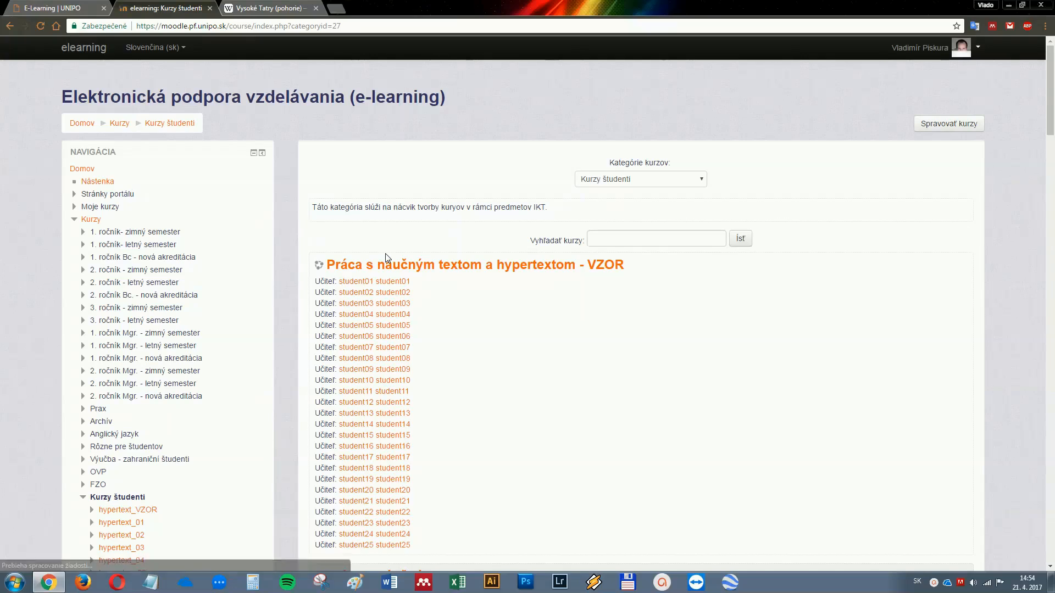
scroll(386, 254, "down", 18)
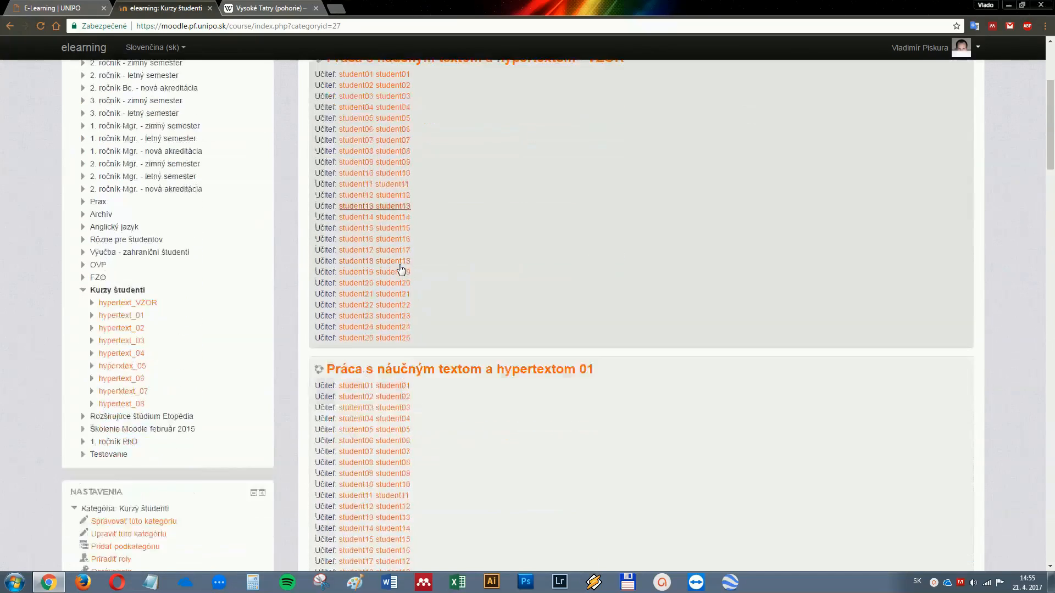
scroll(411, 280, "down", 20)
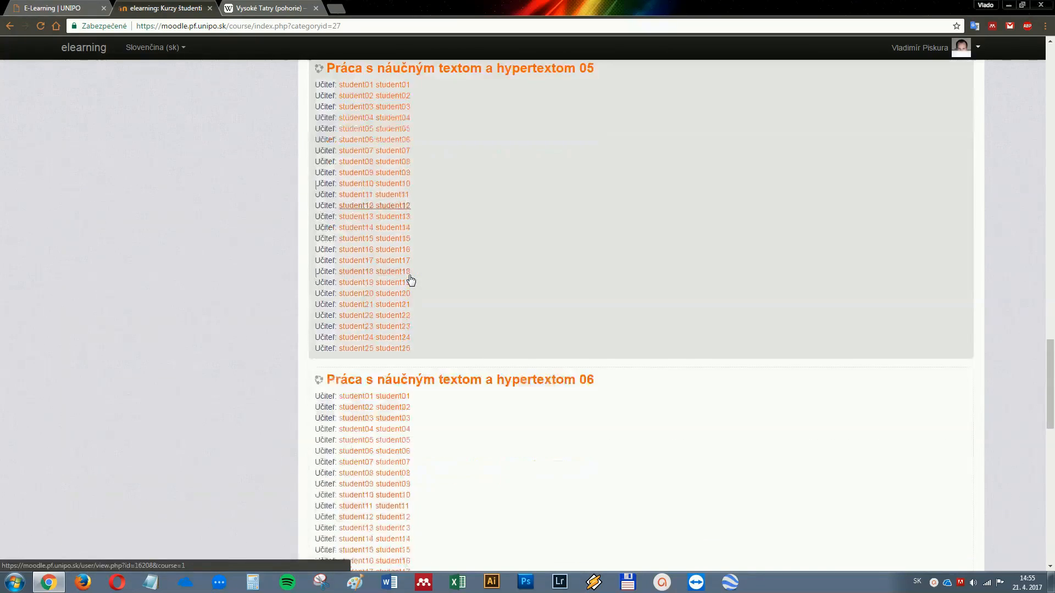
scroll(412, 279, "down", 3)
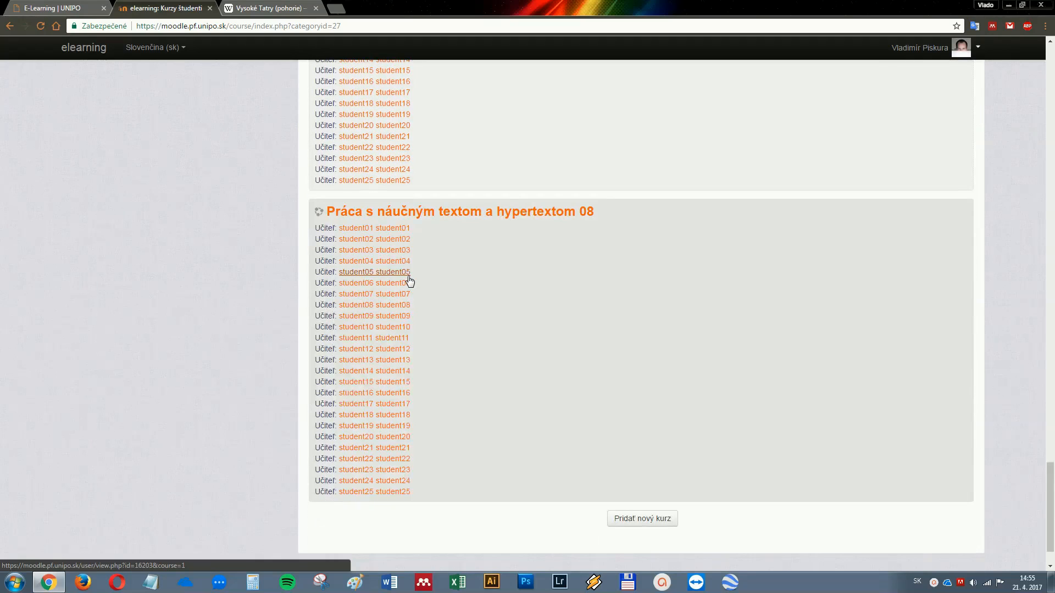
left_click(483, 213)
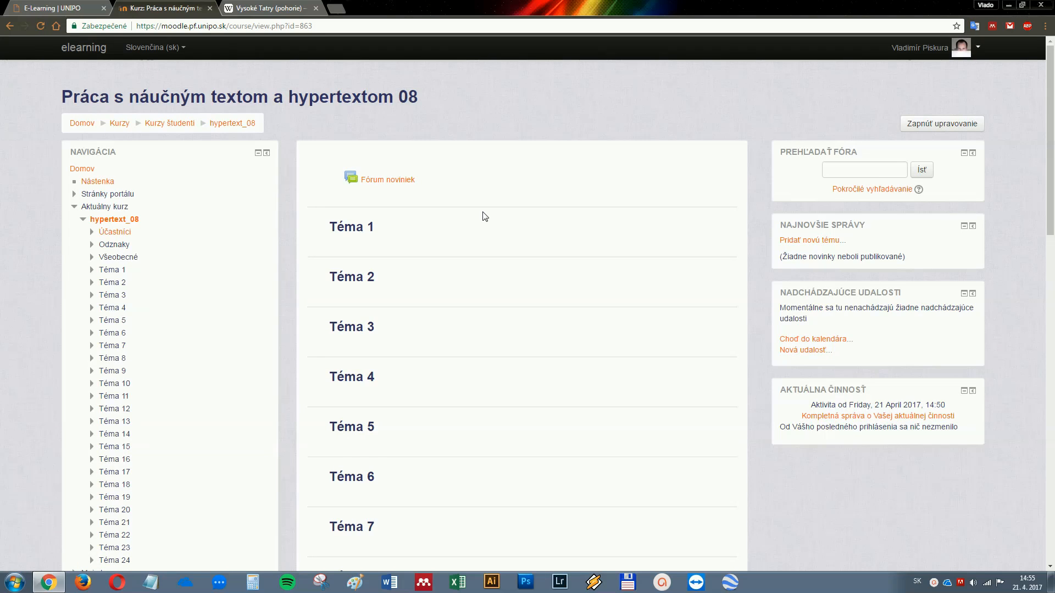
Look through the course's topic sections and turn on editing for the course.
scroll(485, 217, "down", 15)
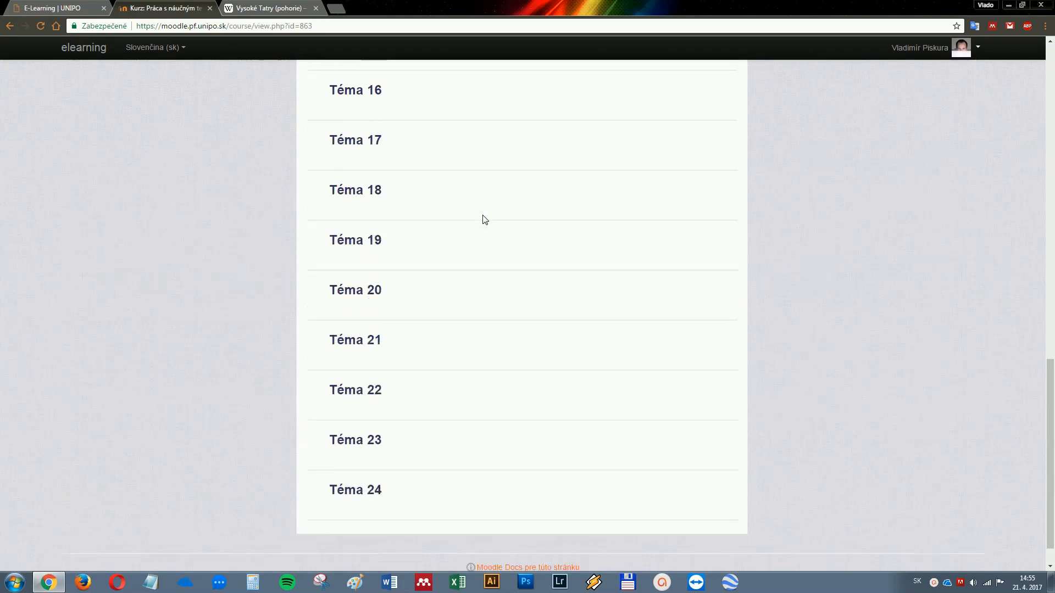
scroll(485, 220, "up", 14)
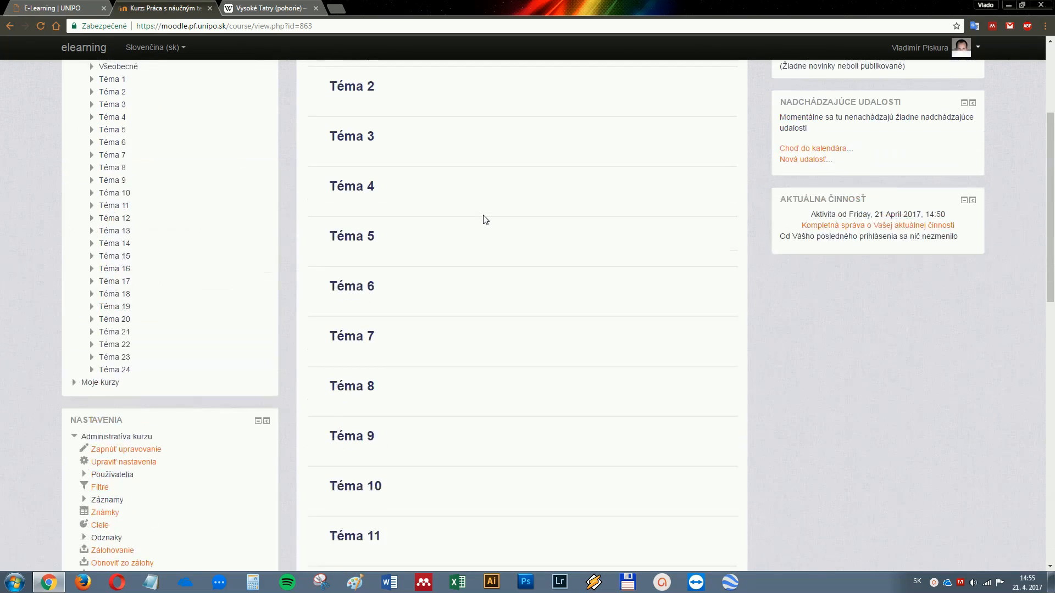
scroll(485, 220, "up", 4)
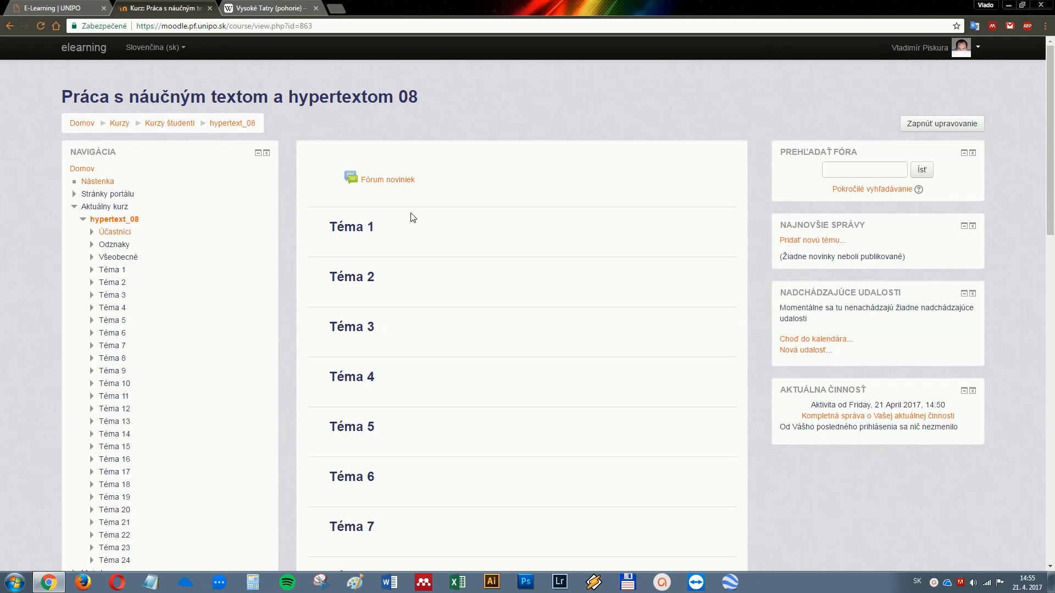
left_click(927, 128)
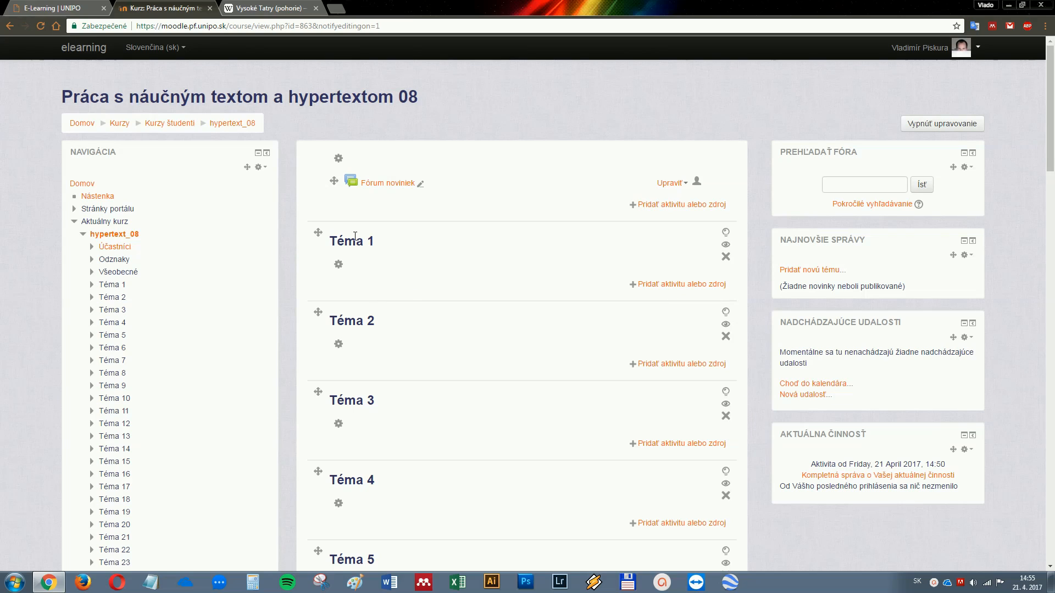
Replace the default name of the Téma 1 section with the author's full name followed by "- Vysoké tatry".
left_click(339, 264)
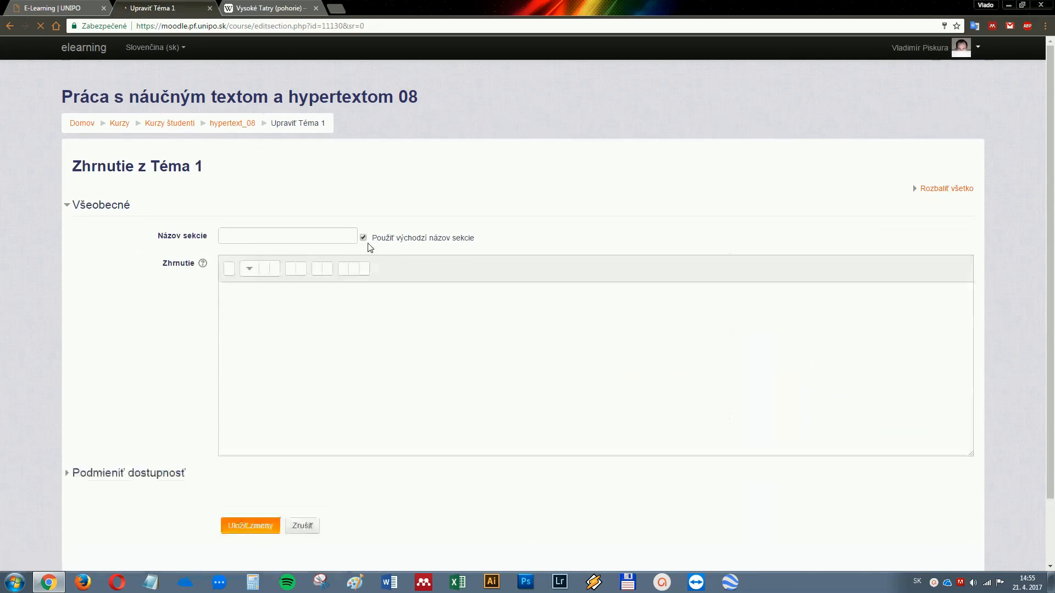
left_click(363, 239)
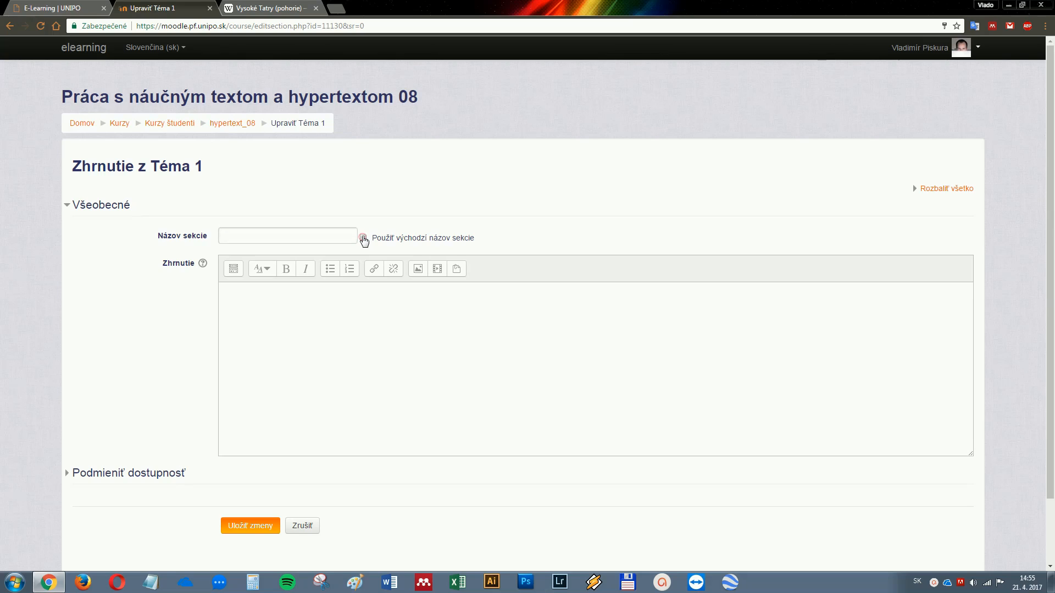
left_click(312, 240)
type("Vladim")
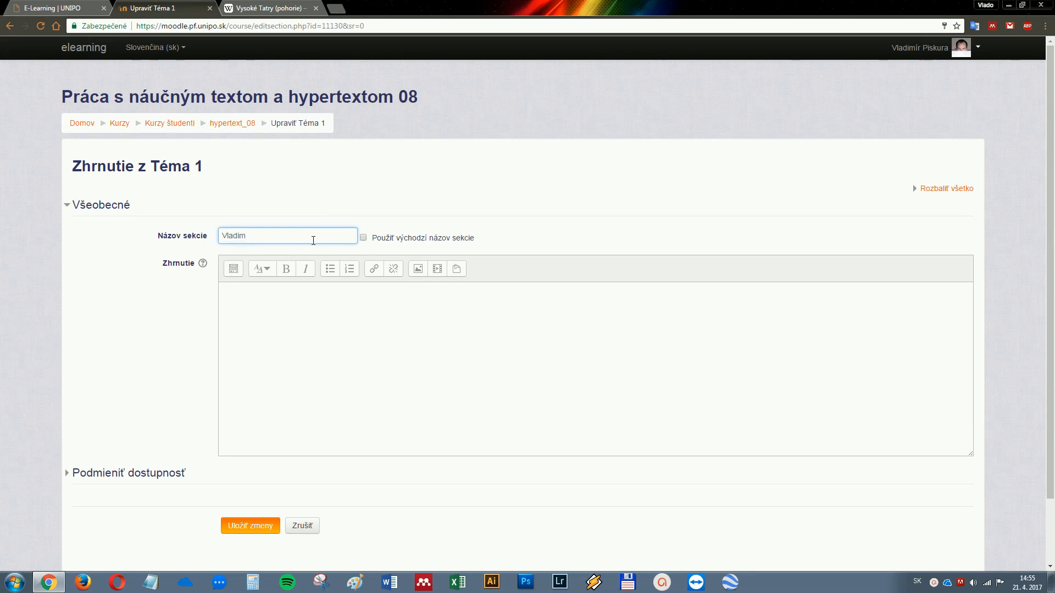
type("ír Piskura - Vysoké tatery")
Write a "Dobrý deň." section summary welcoming readers to the VYSOKÉ TATRY course on the mountains' location, history, geology and peaks, signed with the author's name.
left_click(296, 303)
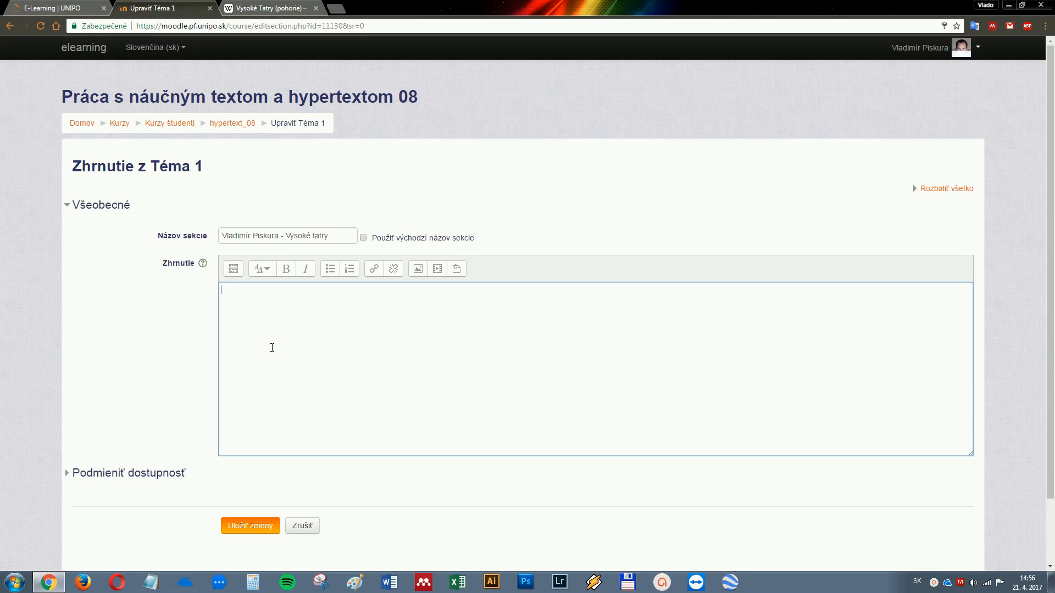
type("Dobrý deň.  Vitajte v mojom kurze, VYSOKÉ TATRY, kde sa môžete dozvedieť mnoho informácii o Vysokých tatrách. Dozviete sa kde sa nachádzajú, niečo o ich histórii, geológii a vrcholoch. Vlado Piskura")
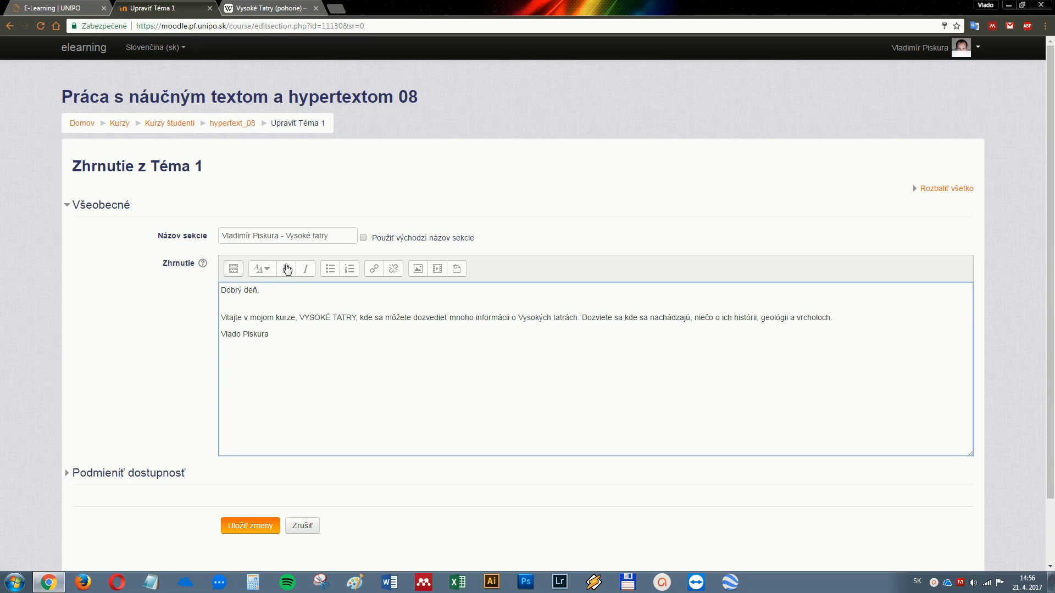
Make "VYSOKÉ TATRY," bold in the summary and italicize the author's signature, ending it with a period.
left_click_drag(298, 317, 358, 318)
left_click(286, 269)
left_click(326, 338)
left_click_drag(277, 334, 220, 334)
left_click(305, 269)
left_click(278, 334)
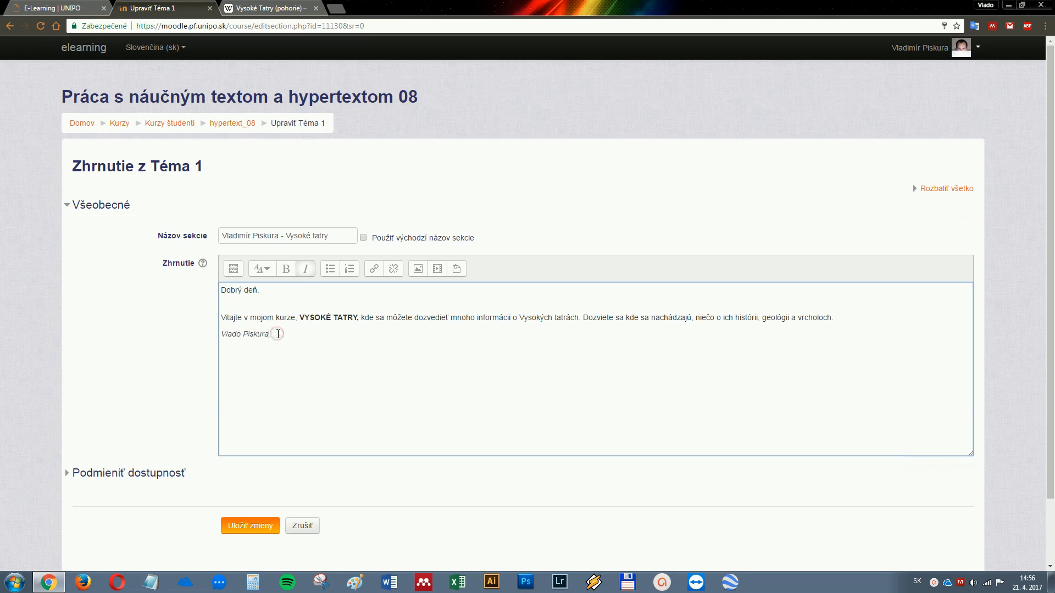
type(".")
Upload the picture 1.jpg from the desktop as an image for the section summary.
left_click(419, 270)
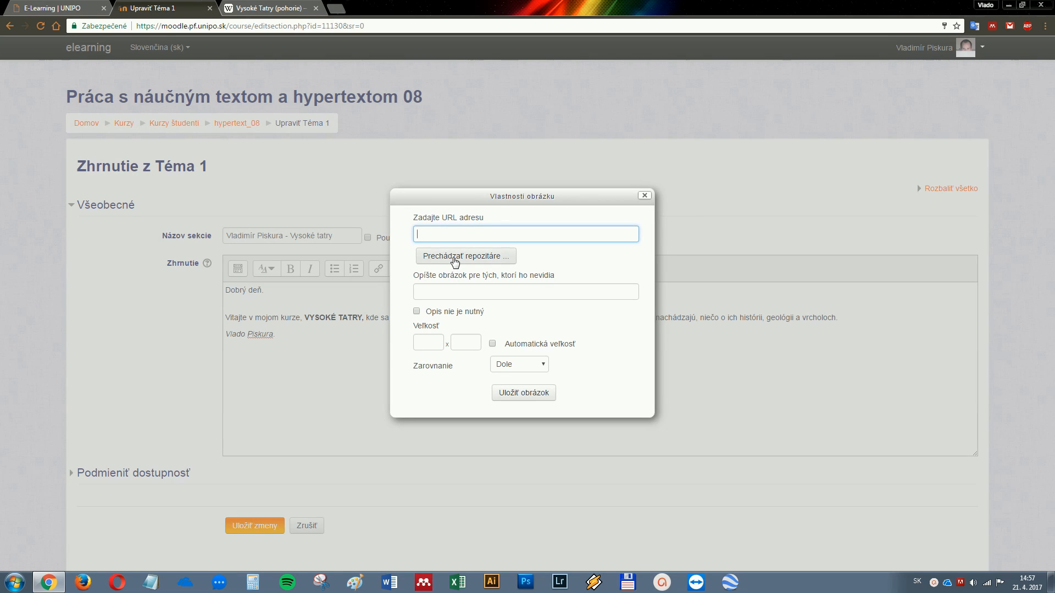
left_click(455, 260)
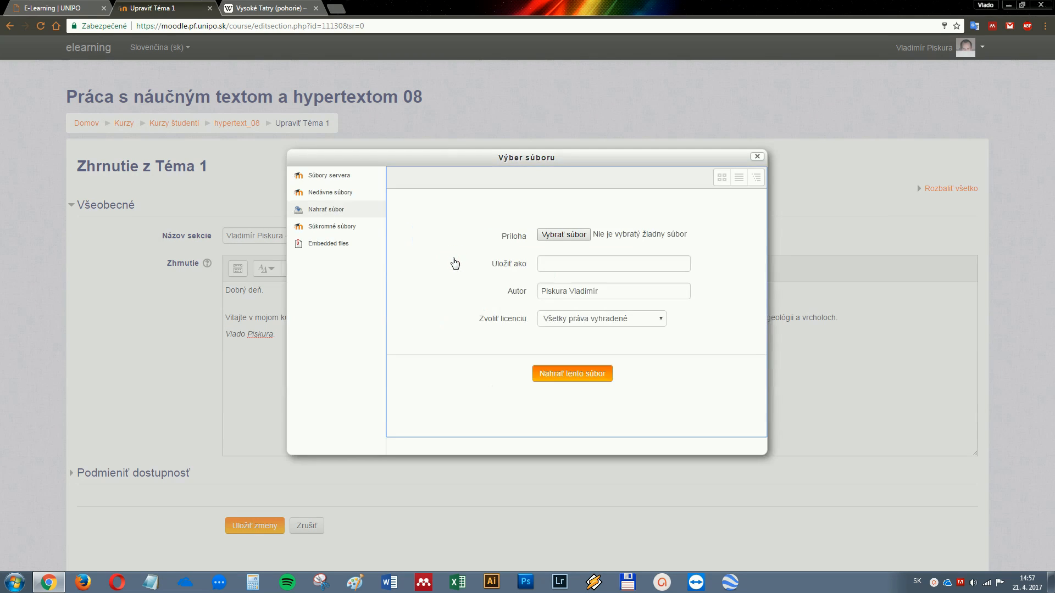
left_click(574, 237)
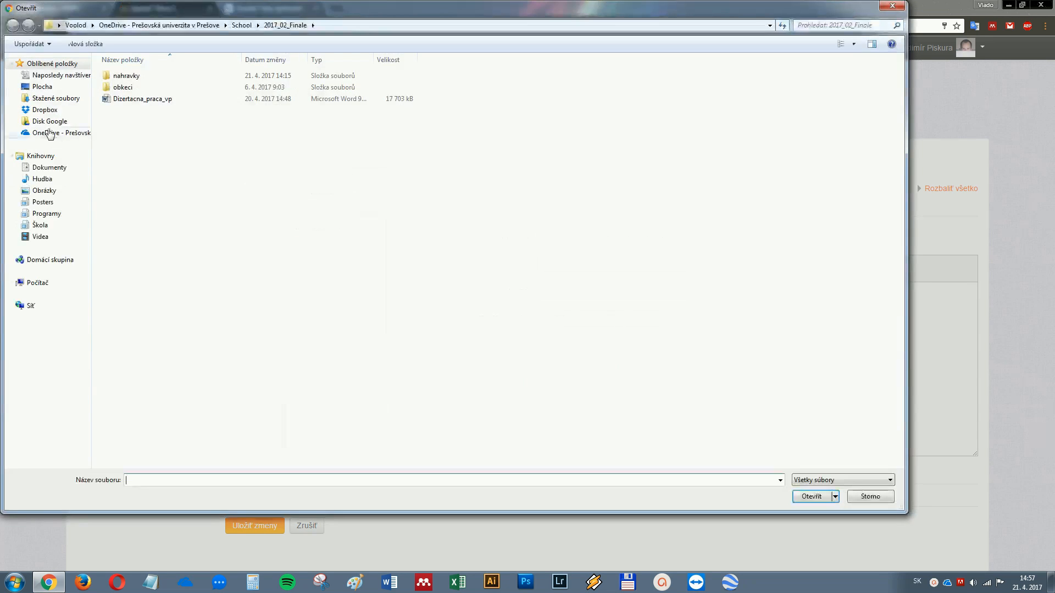
left_click(43, 86)
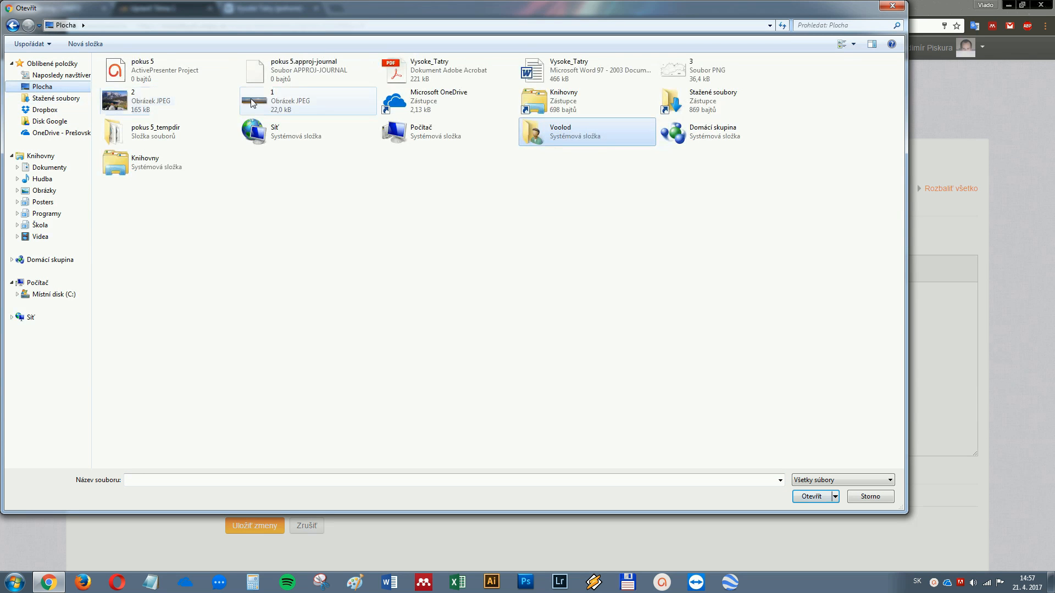
double_click(255, 104)
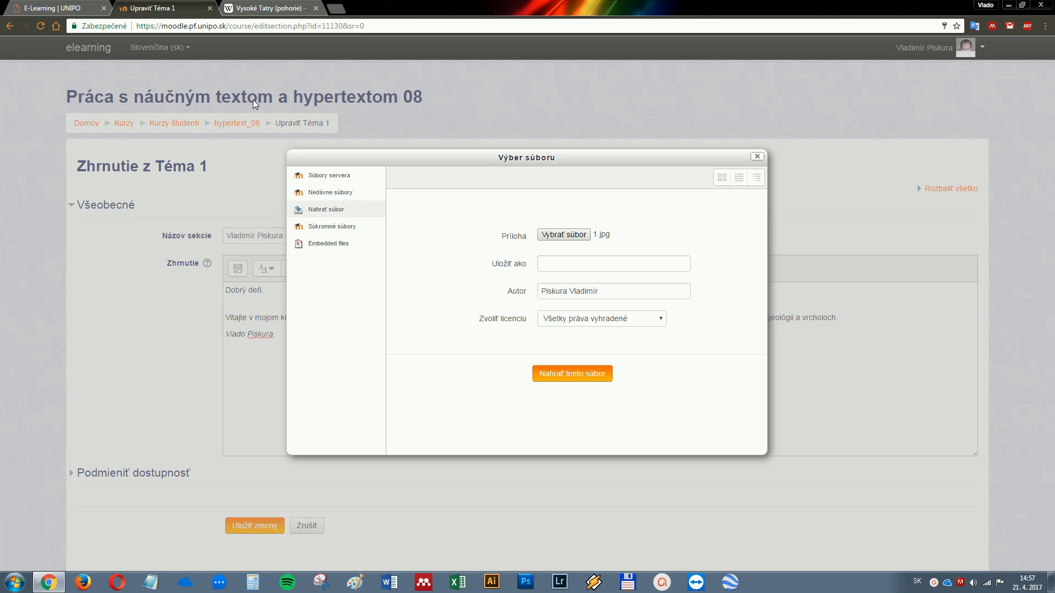
left_click(551, 378)
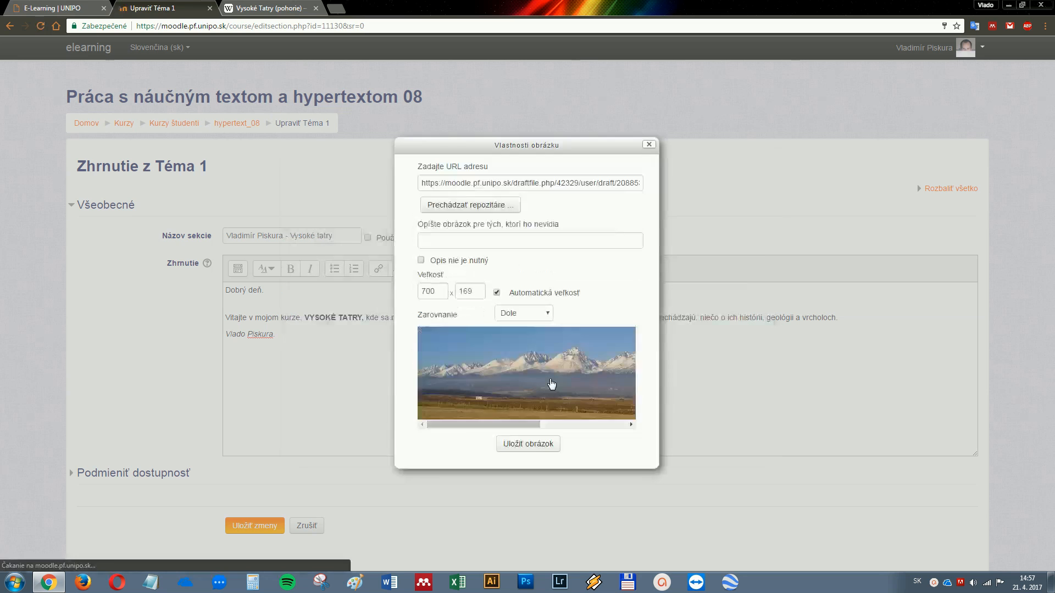
Mark the image description as not necessary, set the width to 200 with automatic size, and insert the image below the signature.
left_click(421, 260)
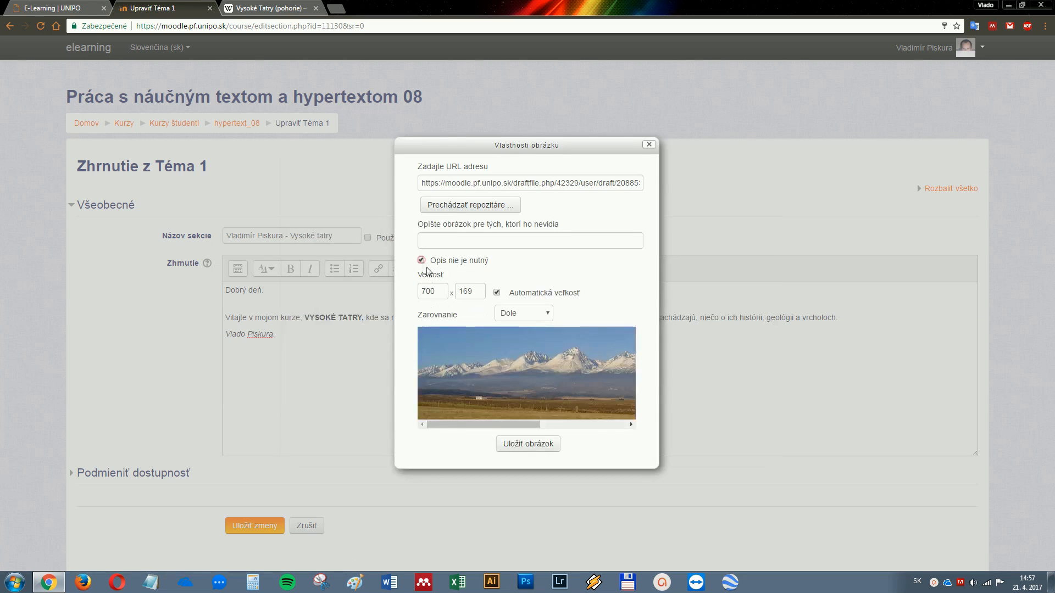
double_click(442, 296)
type("200")
left_click(468, 293)
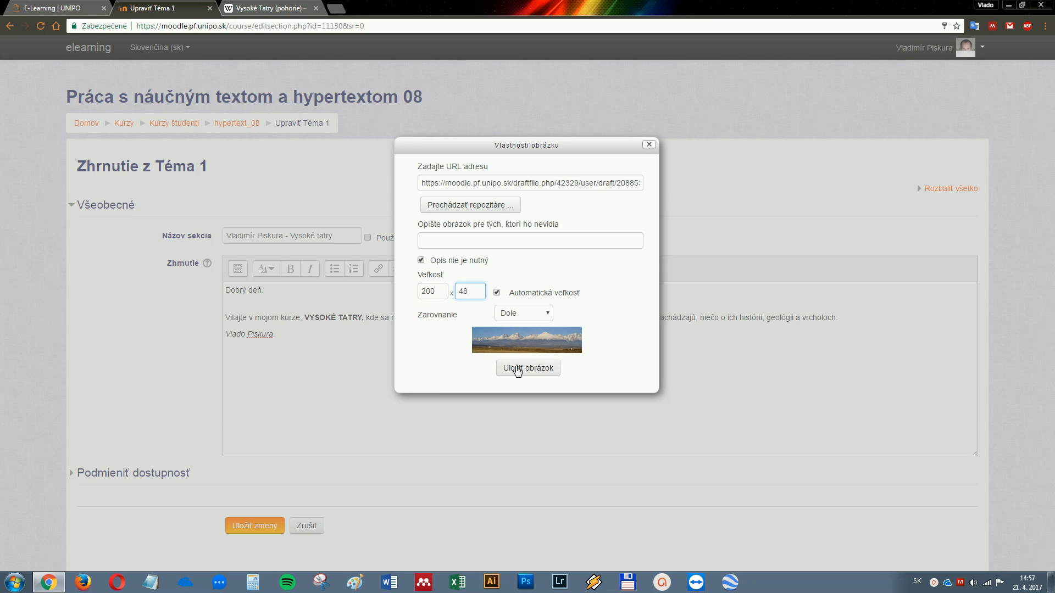
left_click(518, 370)
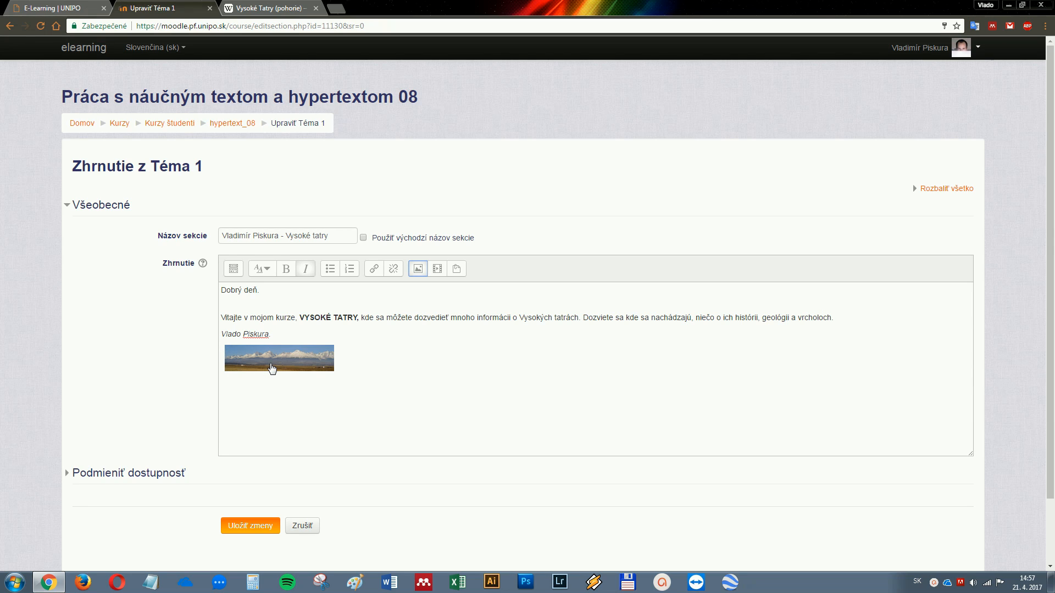
Resize the inserted mountain image in the summary to a width of 350.
double_click(272, 368)
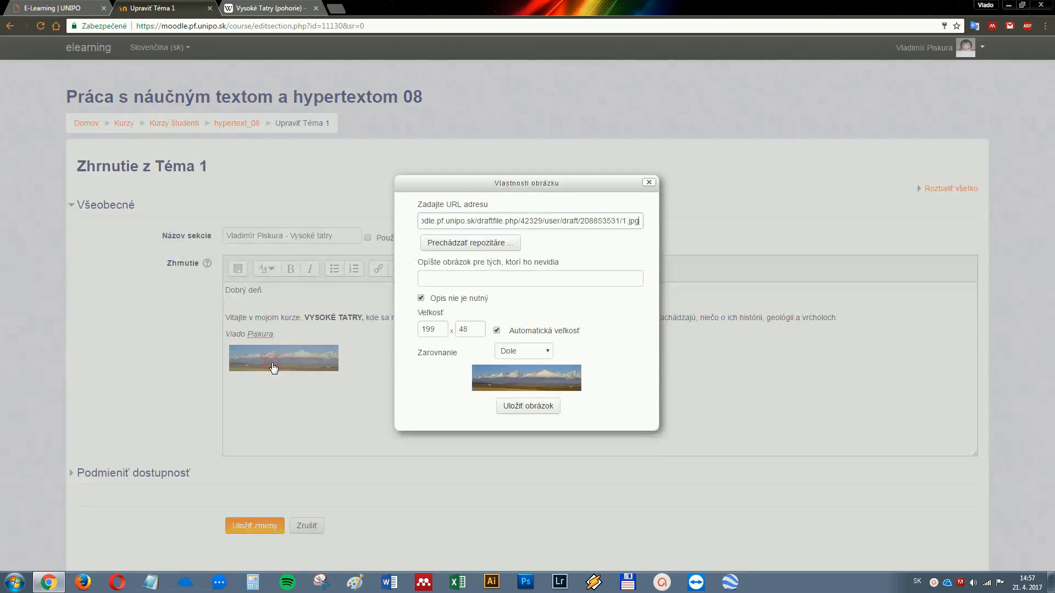
left_click_drag(438, 330, 388, 331)
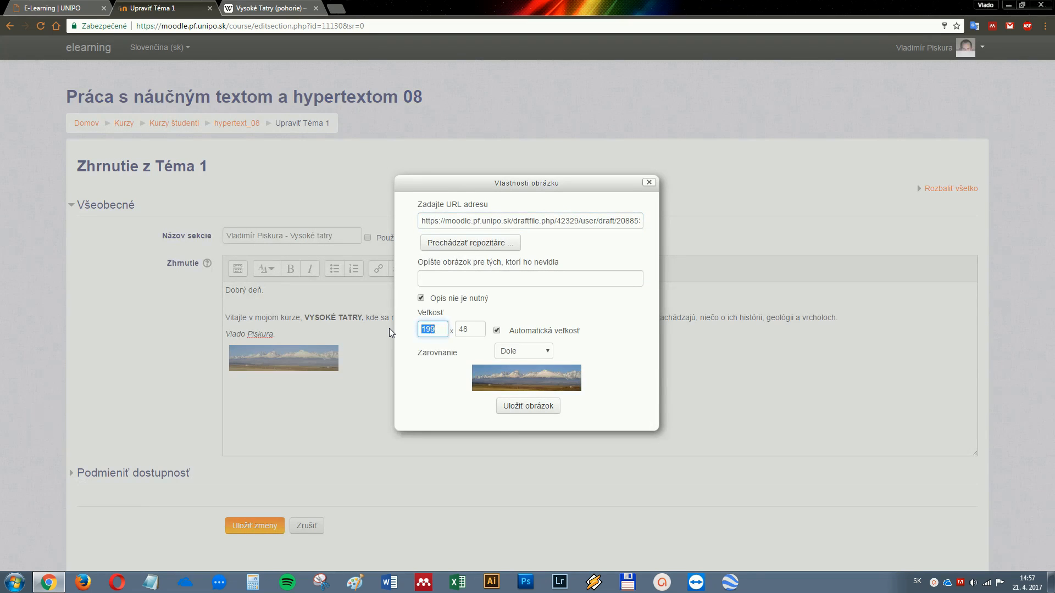
type("350")
left_click(527, 408)
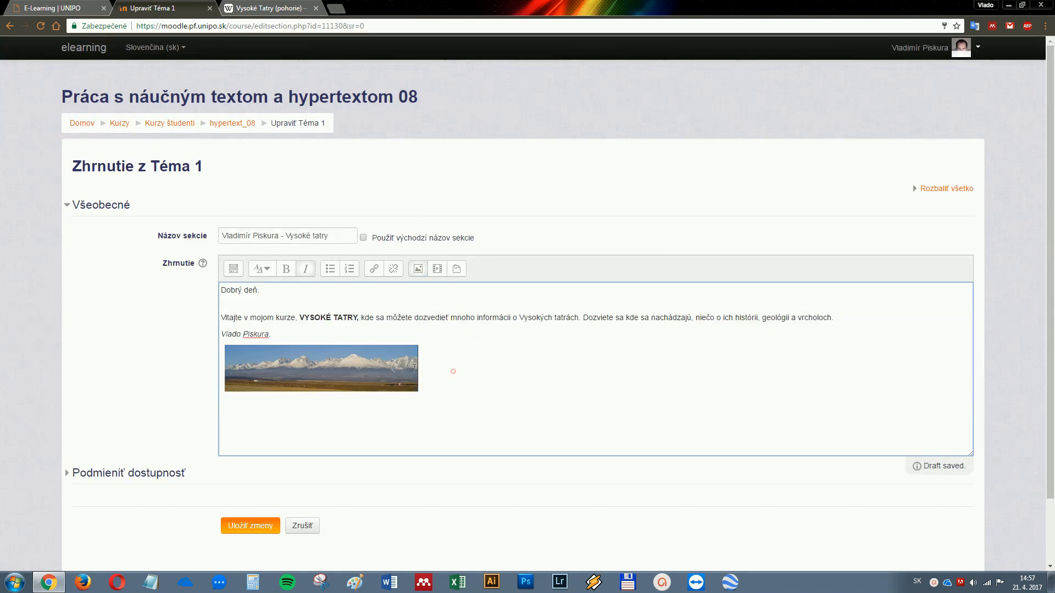
Center the whole section summary, including the mountain image, and remove the blank line below the greeting "Dobrý deň.".
left_click_drag(453, 371, 285, 374)
left_click_drag(453, 374, 220, 288)
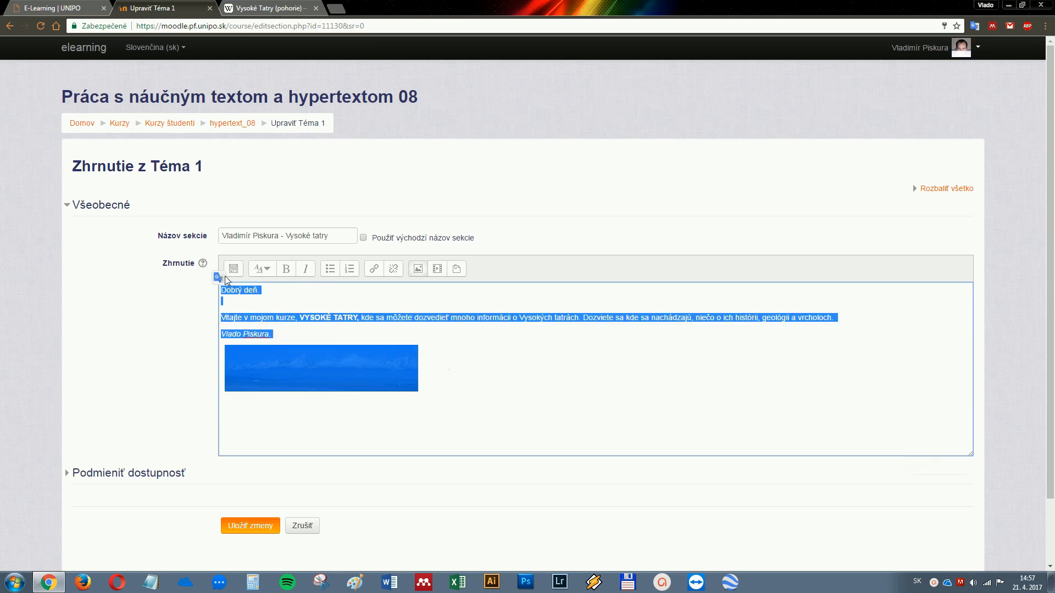
left_click(233, 269)
left_click(335, 289)
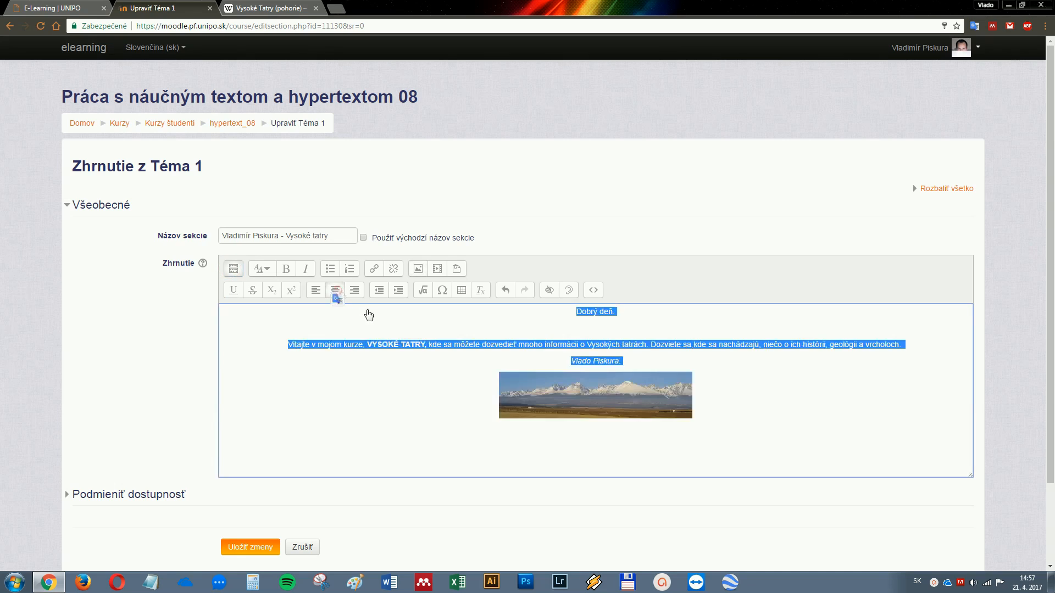
left_click(607, 332)
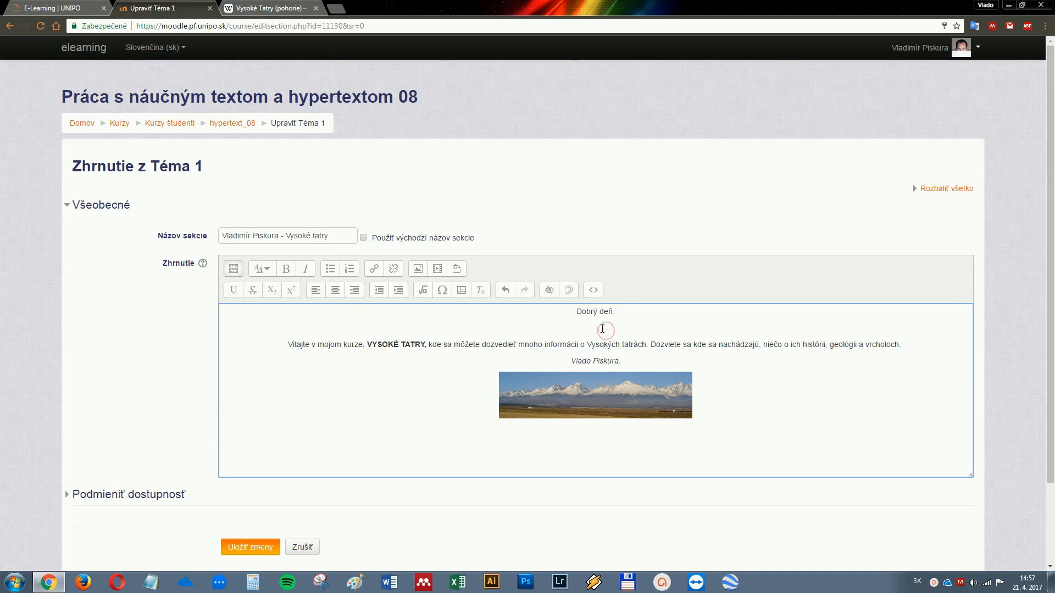
key("Delete")
Save the section summary and preview the course page with editing turned off before turning editing back on.
scroll(480, 395, "down", 2)
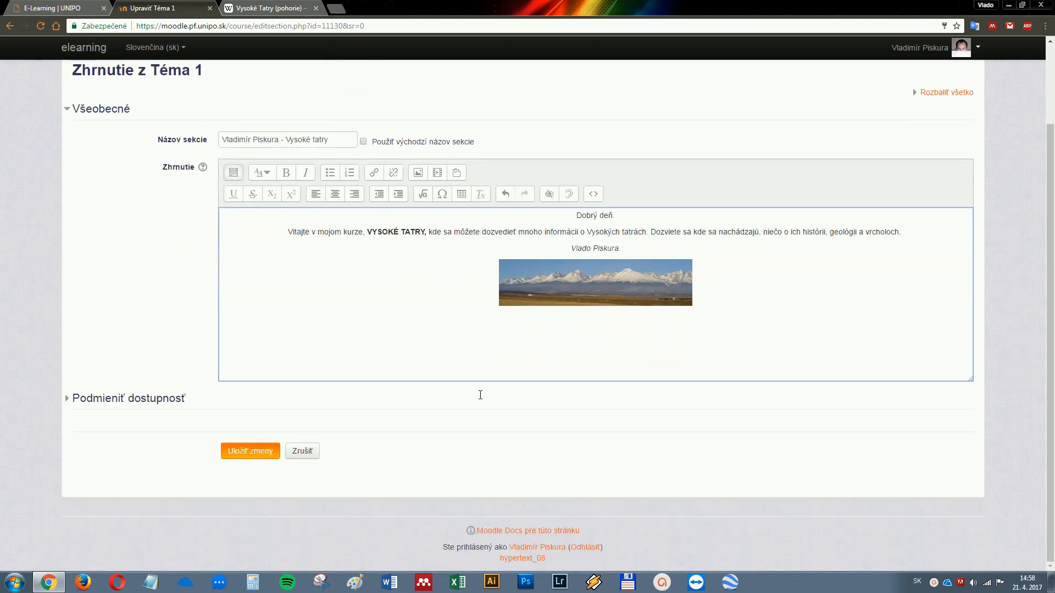
left_click(251, 453)
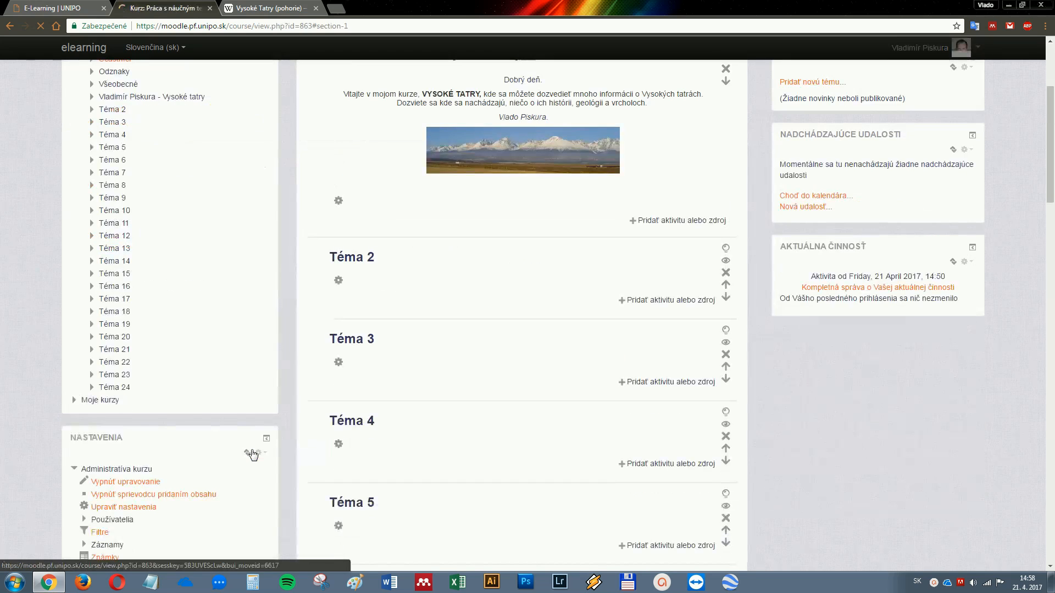
scroll(487, 374, "up", 3)
scroll(489, 374, "up", 2)
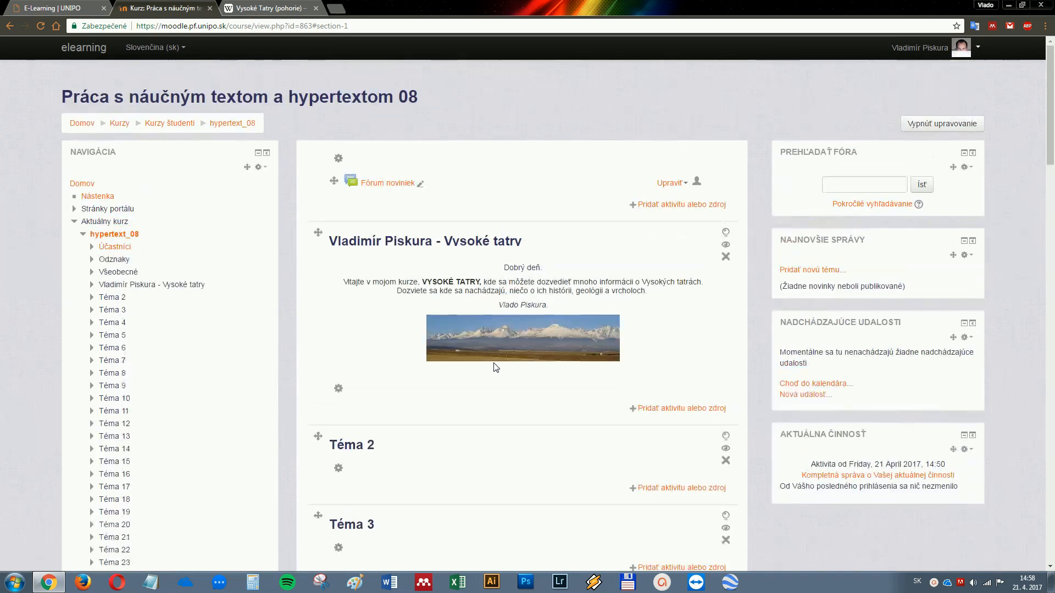
left_click(931, 126)
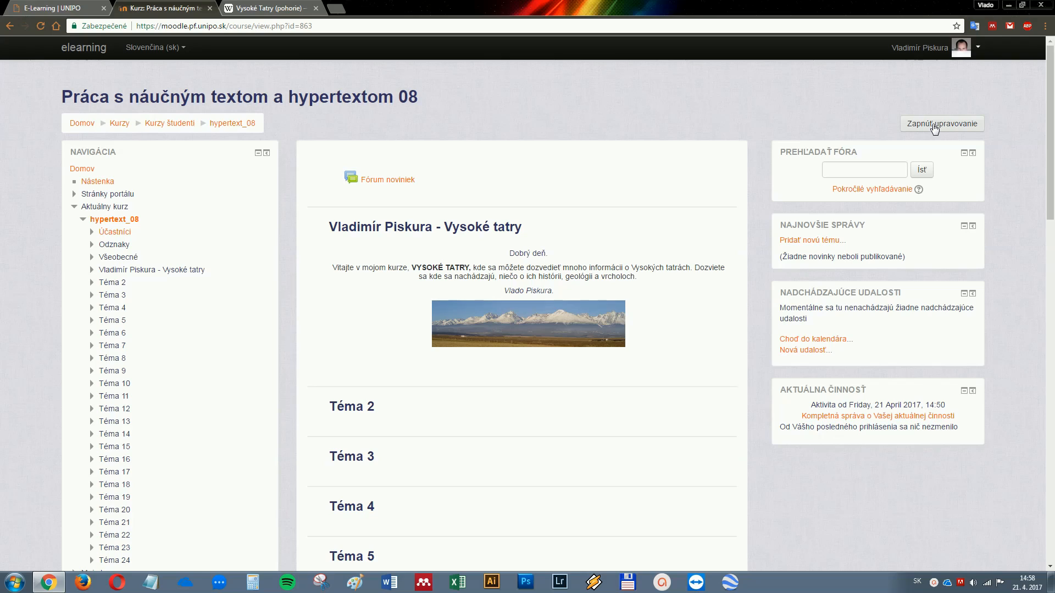
left_click(931, 130)
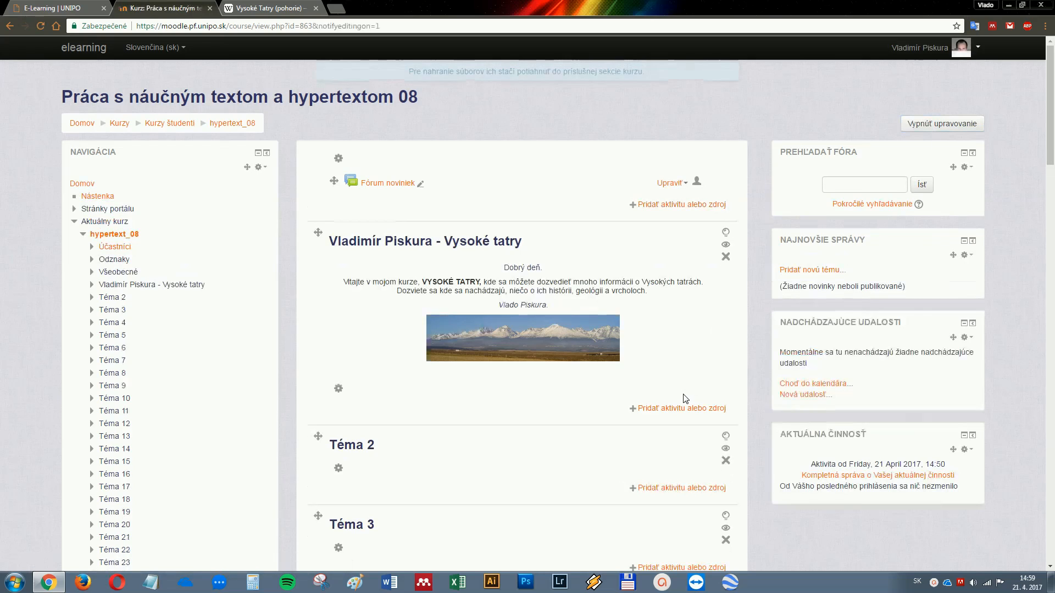
Add a Stránka resource to the Vysoké tatry section and name it "Študijný materiál".
left_click(679, 409)
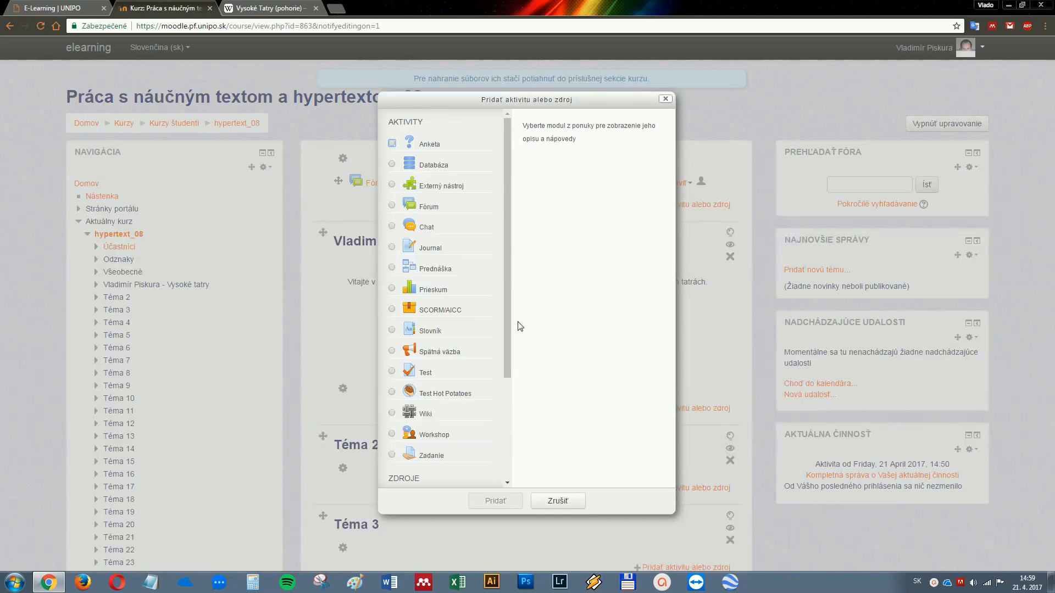
left_click_drag(510, 300, 515, 412)
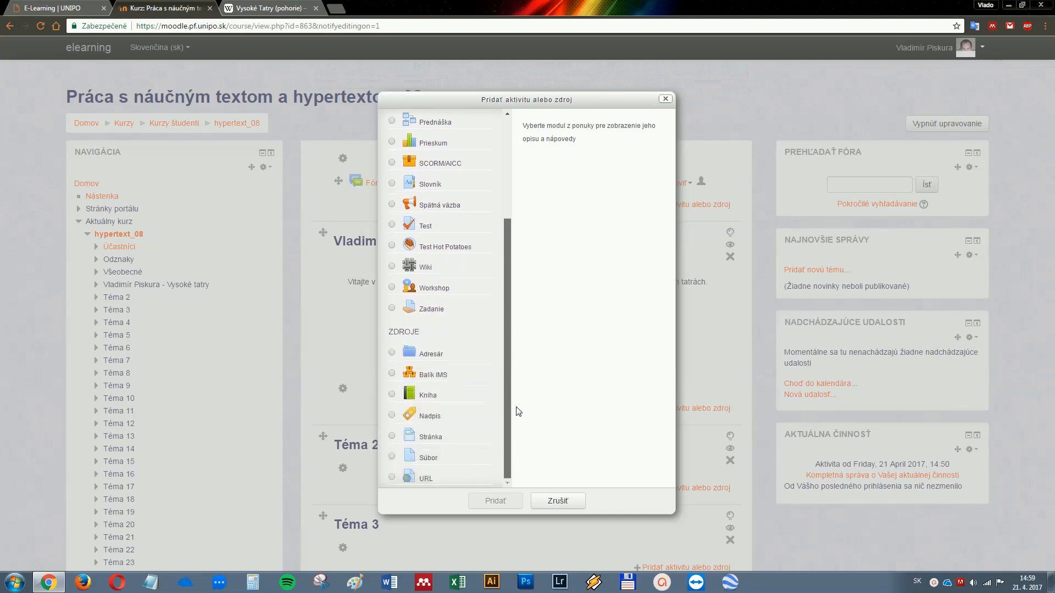
left_click(393, 441)
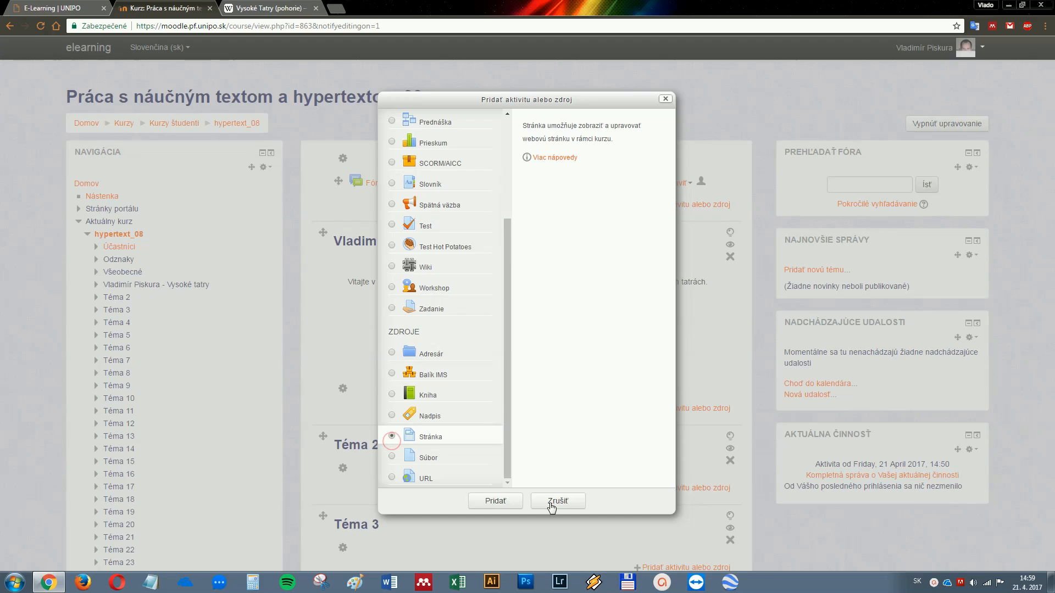
left_click(493, 501)
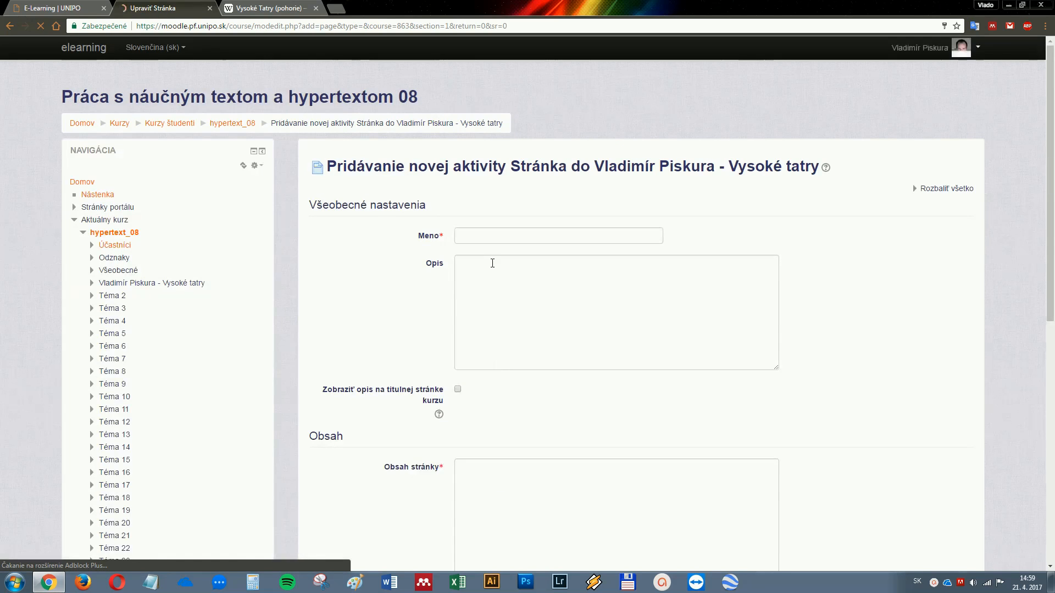
left_click(506, 233)
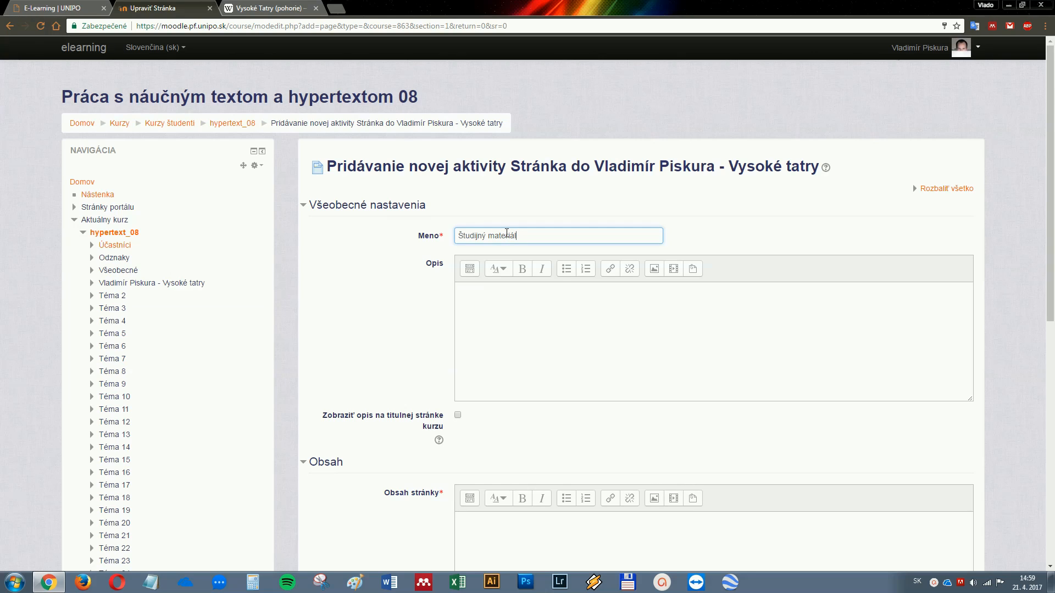
Check the title of the Wikipedia article on Vysoké Tatry and enter "Vysoké tatry" as the heading in the page content.
scroll(447, 243, "down", 3)
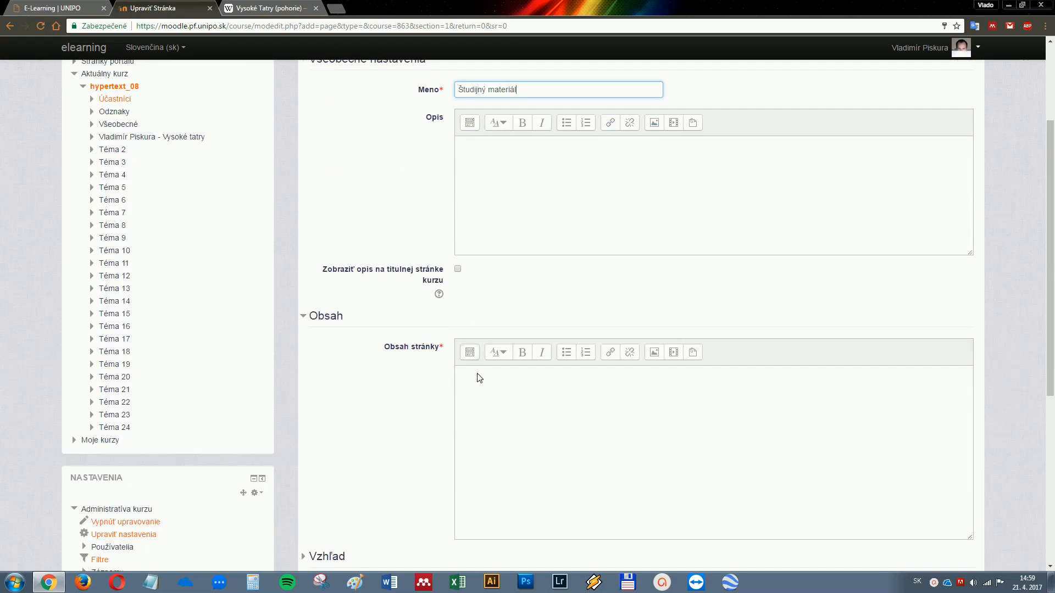
left_click(478, 388)
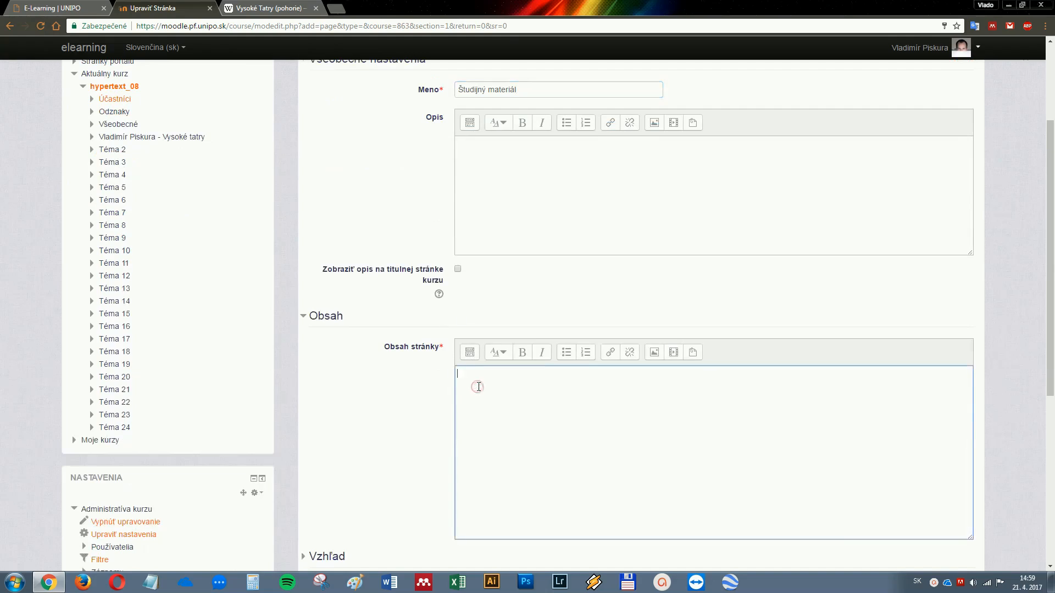
left_click(266, 9)
scroll(313, 186, "up", 6)
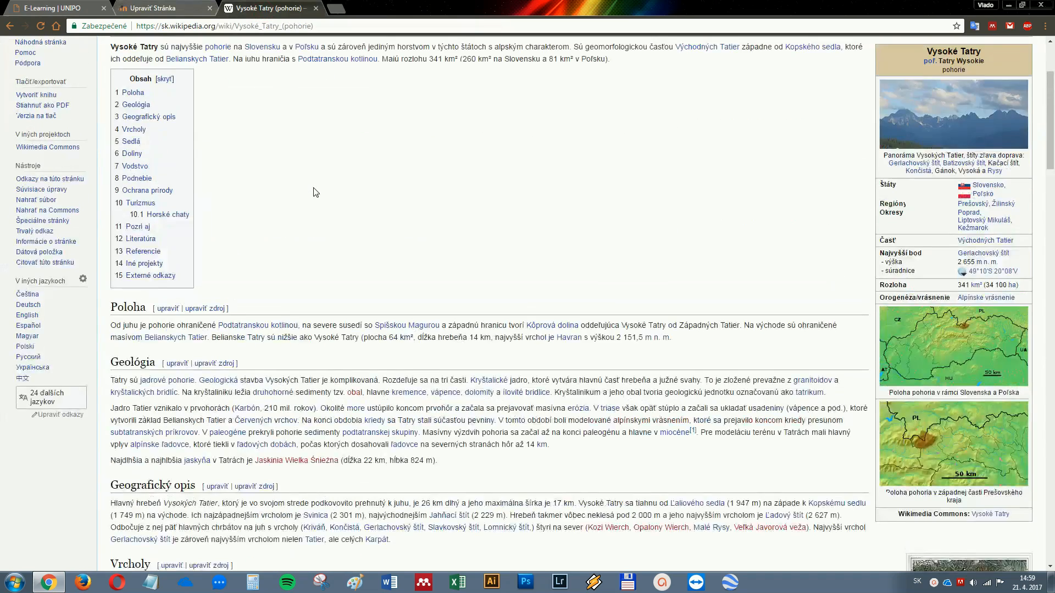
left_click_drag(110, 142, 201, 142)
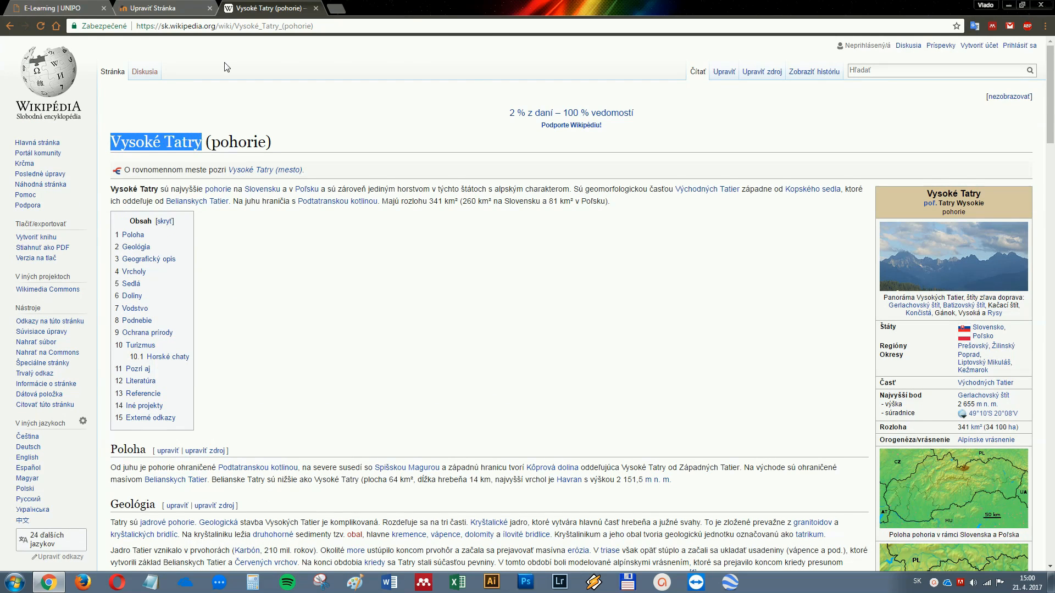
key("ctrl+shift+Tab")
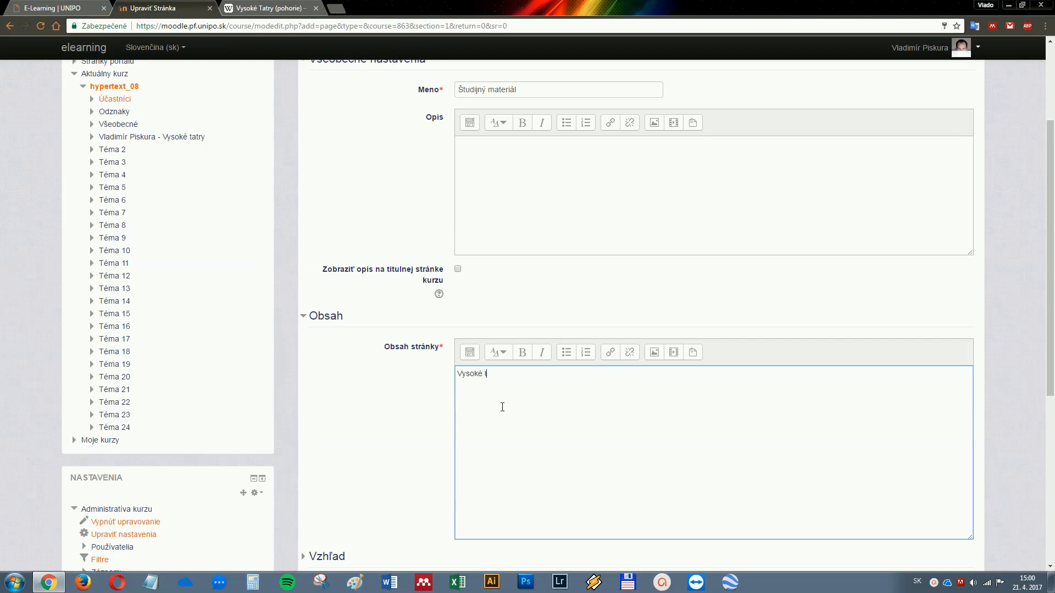
Make the "Vysoké tatry" heading in the page content bold and center it.
triple_click(511, 381)
key("ctrl+b")
left_click(512, 379)
triple_click(513, 376)
left_click(470, 352)
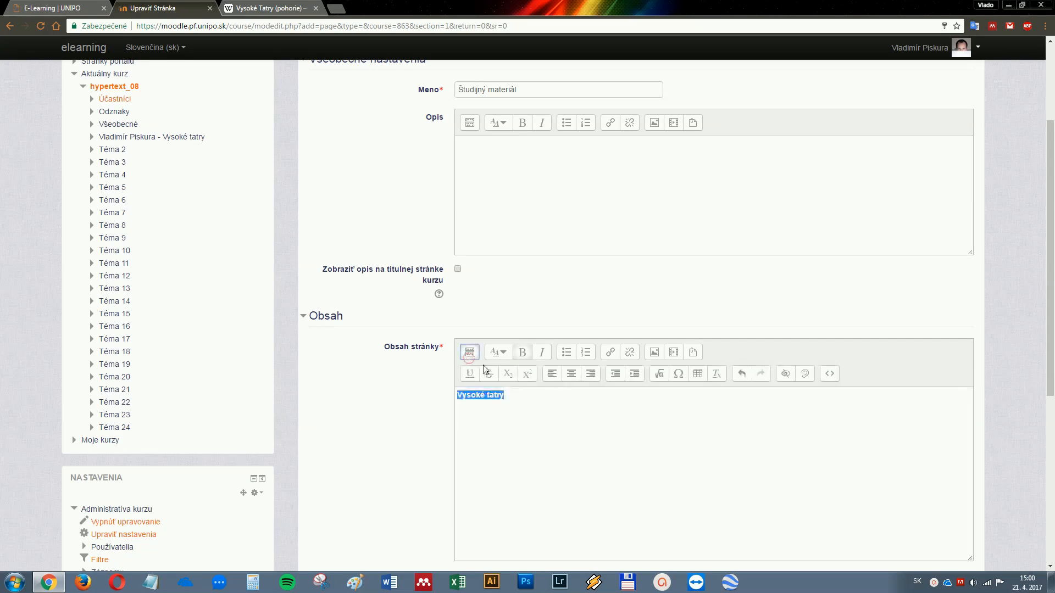
left_click(572, 373)
left_click(738, 396)
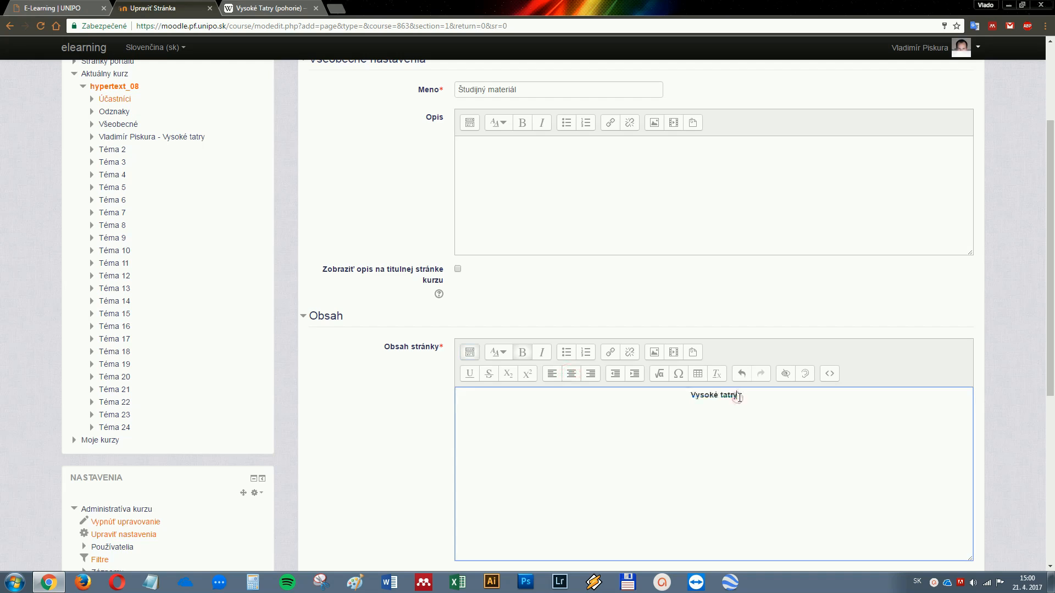
Start a left-aligned line below the heading and paste in the introductory paragraph copied from the Vysoké Tatry Wikipedia article.
key("Return")
left_click(552, 374)
left_click(242, 6)
left_click_drag(610, 201, 171, 201)
left_click_drag(111, 189, 607, 203)
key("ctrl+c")
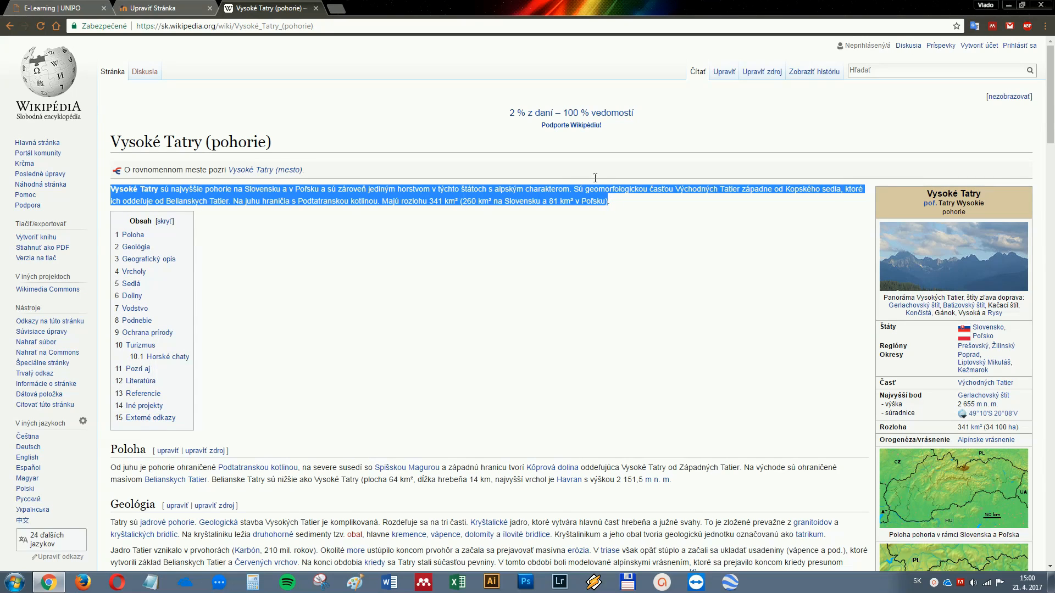
left_click(151, 8)
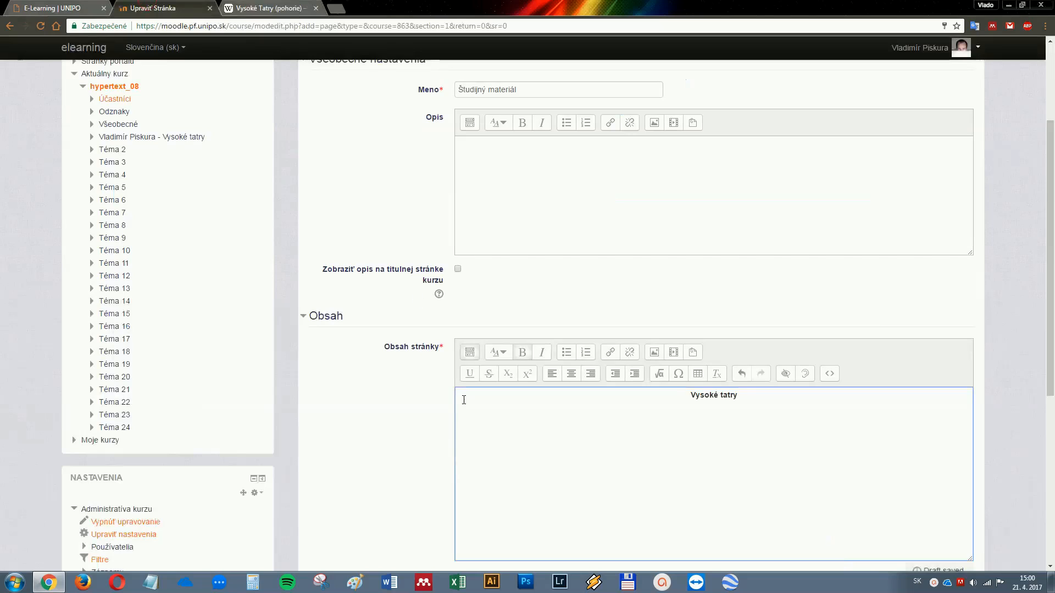
key("ctrl+v")
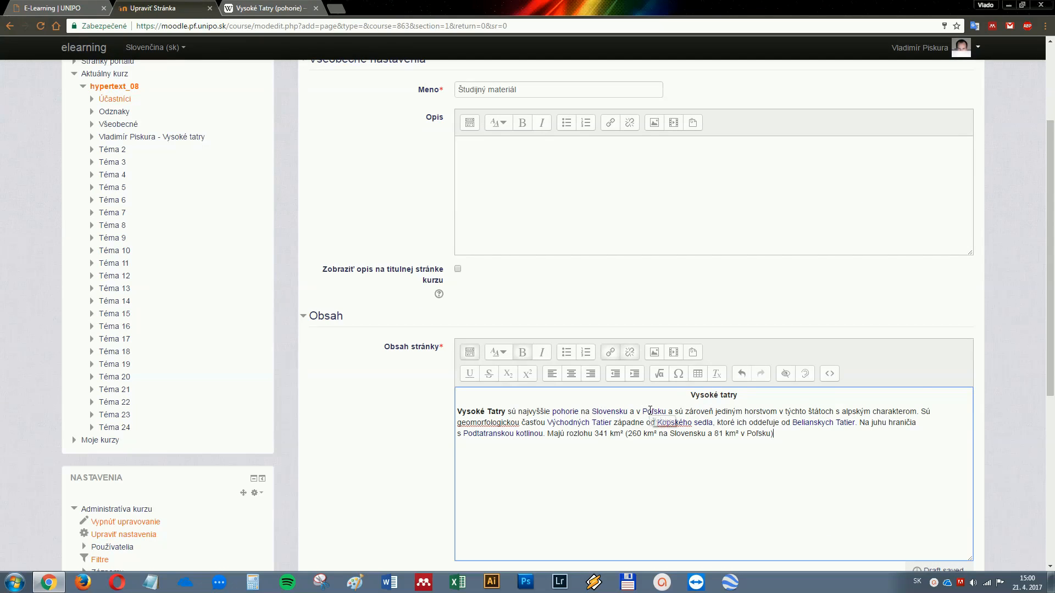
Clear the formatting of the pasted introductory paragraph and remove all its hyperlinks.
left_click_drag(794, 434, 456, 415)
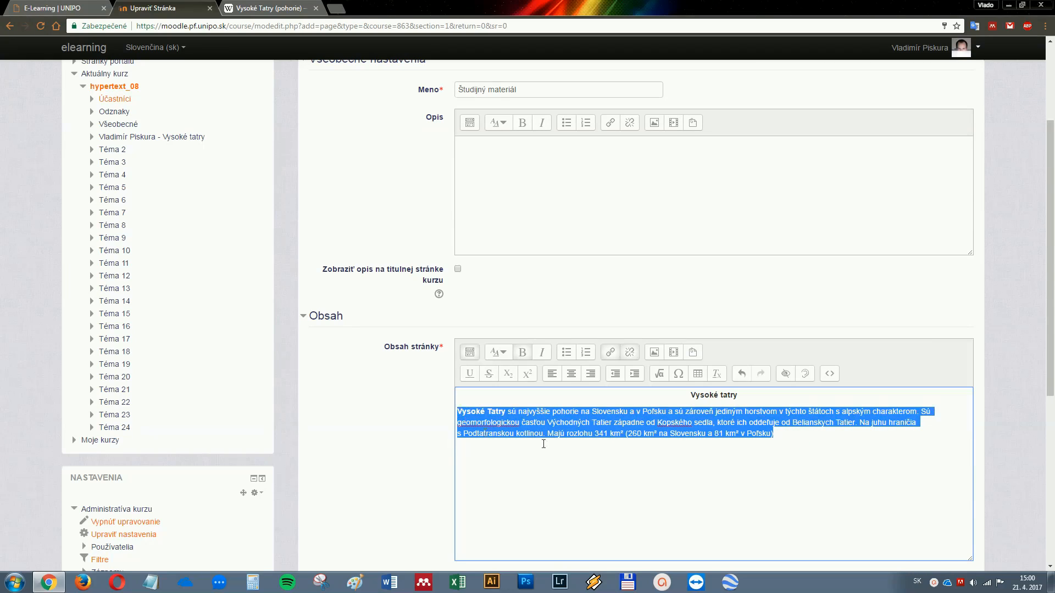
left_click(716, 380)
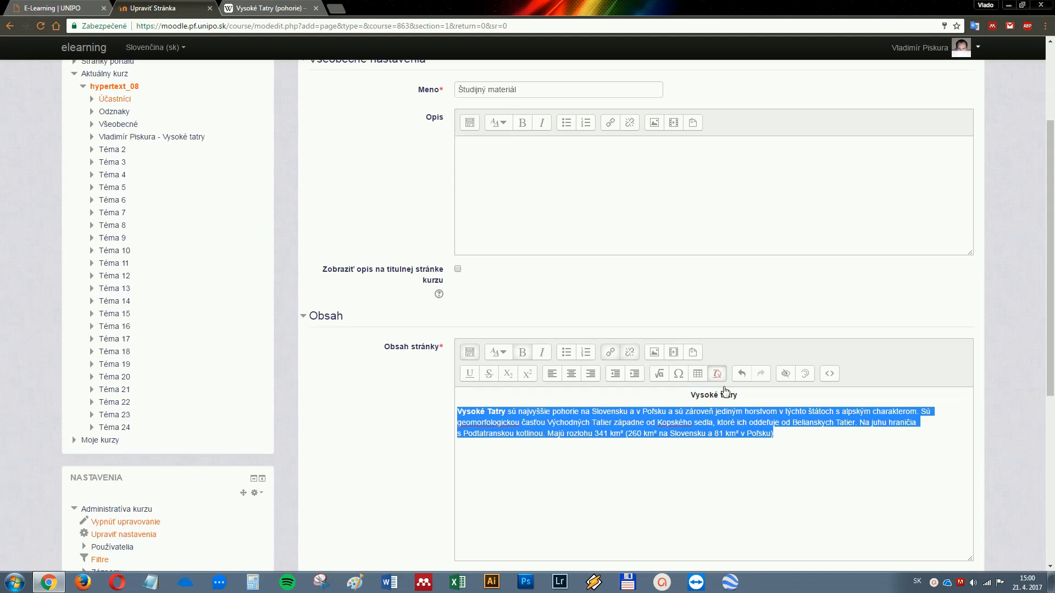
left_click(787, 454)
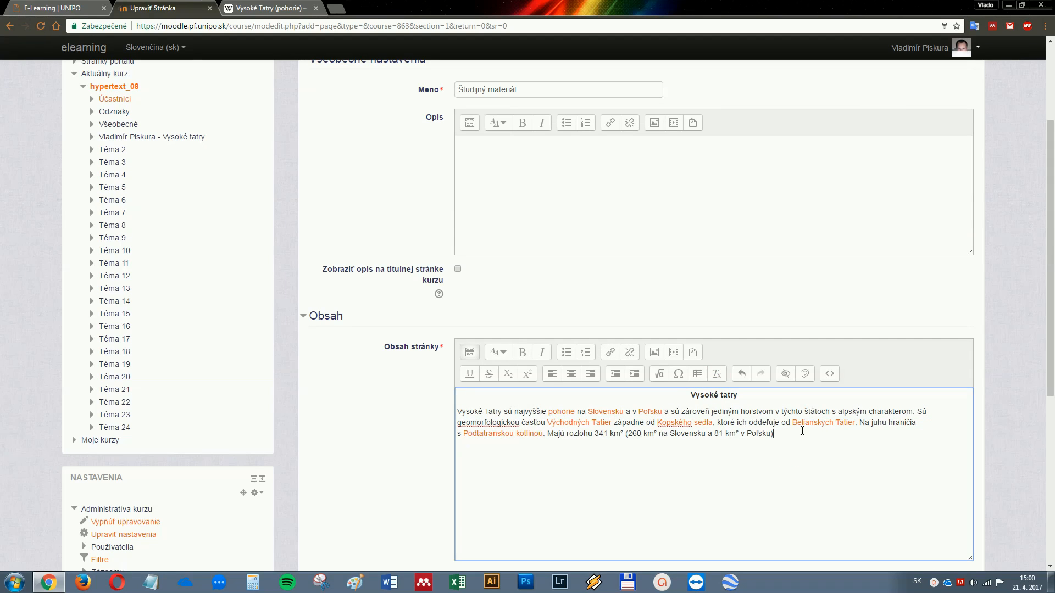
left_click_drag(797, 435, 456, 413)
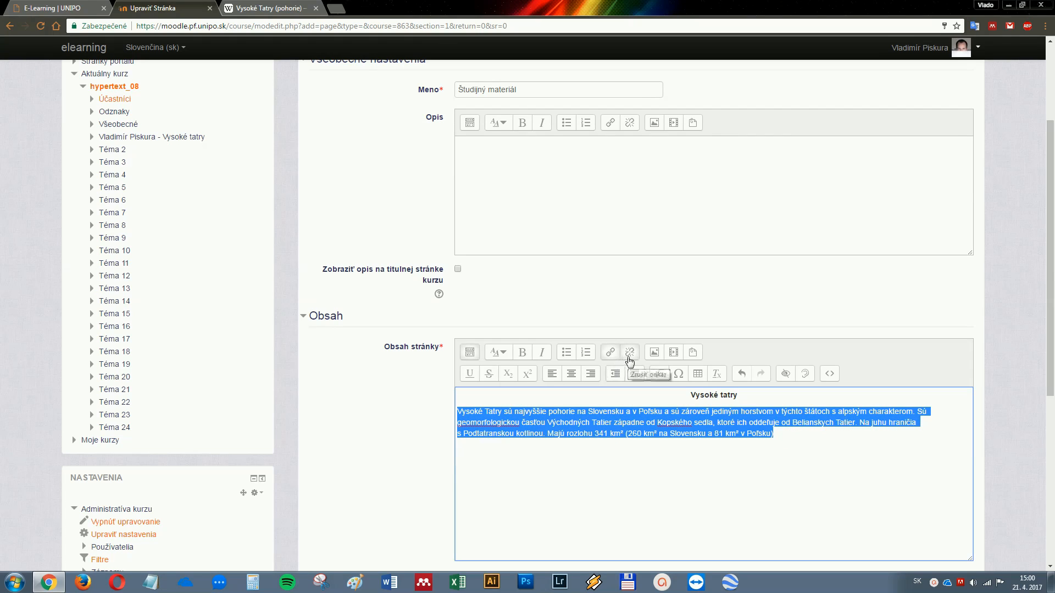
left_click(630, 460)
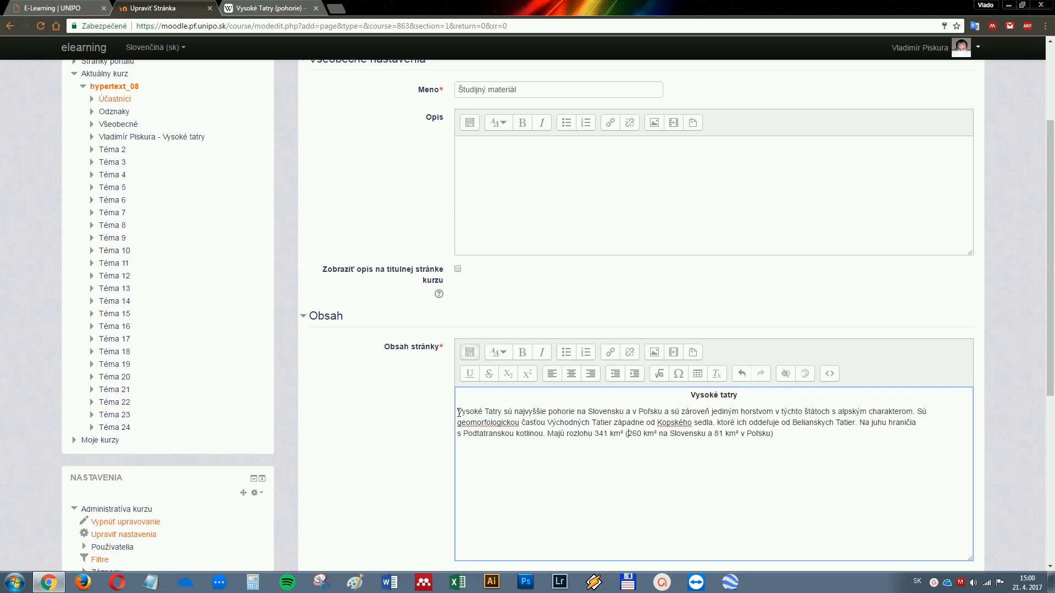
Indent the first line of the introductory paragraph and make its opening words "Vysoké Tatry" bold.
left_click(459, 413)
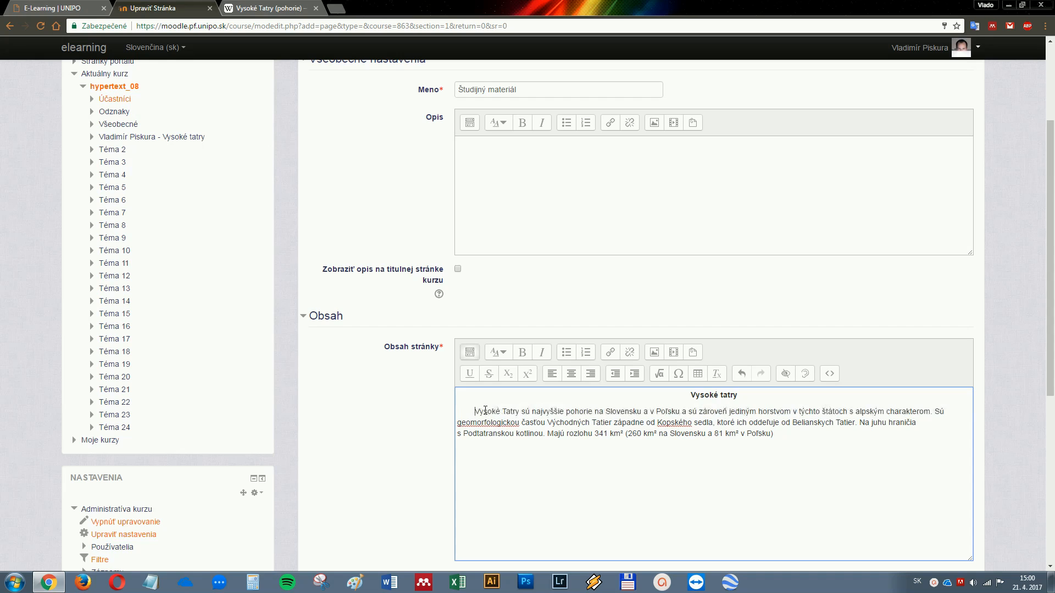
left_click_drag(476, 413, 520, 412)
left_click(522, 352)
left_click(547, 434)
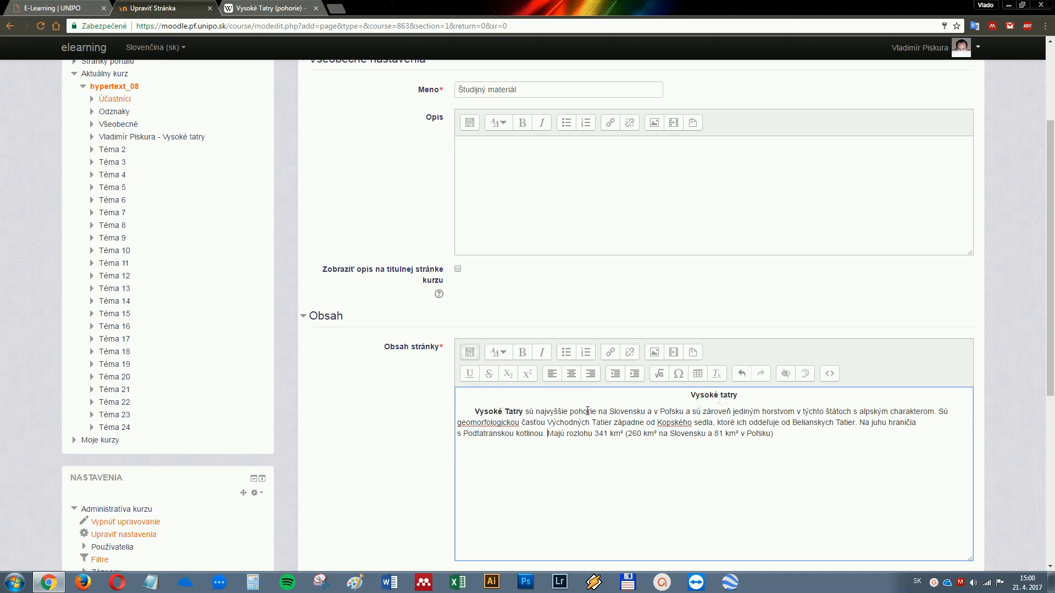
Link the opening words "Vysoké Tatry" to the Vysoké Tatry (pohorie) Wikipedia article, set to open in a new window.
left_click_drag(476, 409, 523, 410)
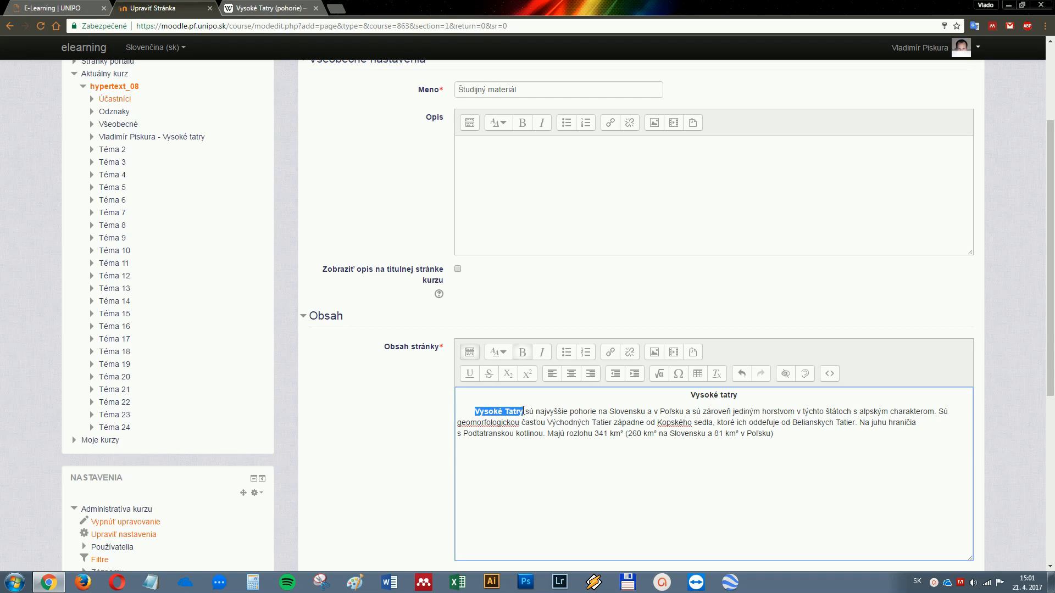
left_click(609, 354)
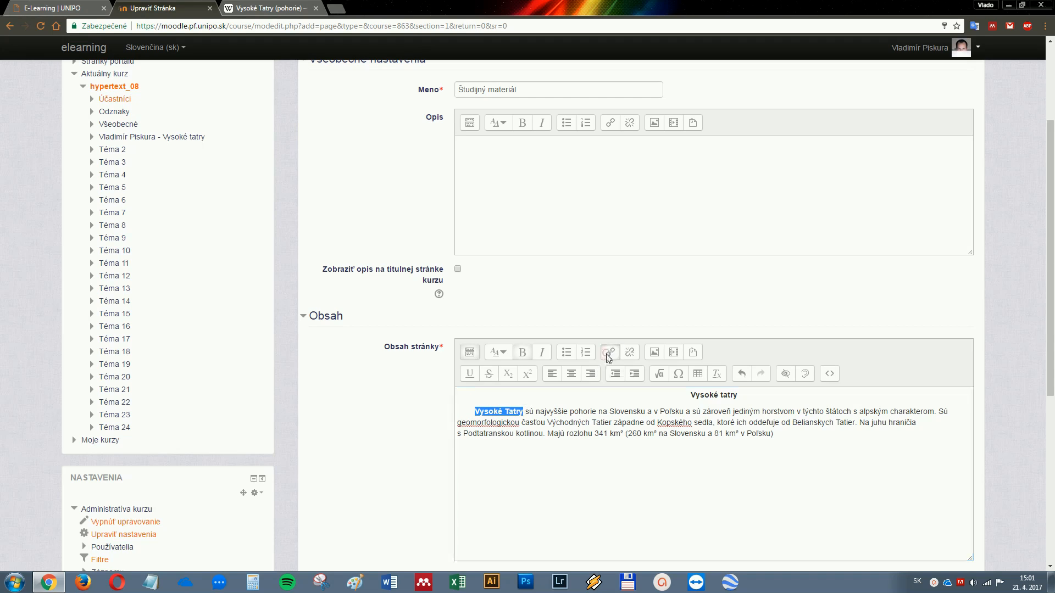
left_click(302, 7)
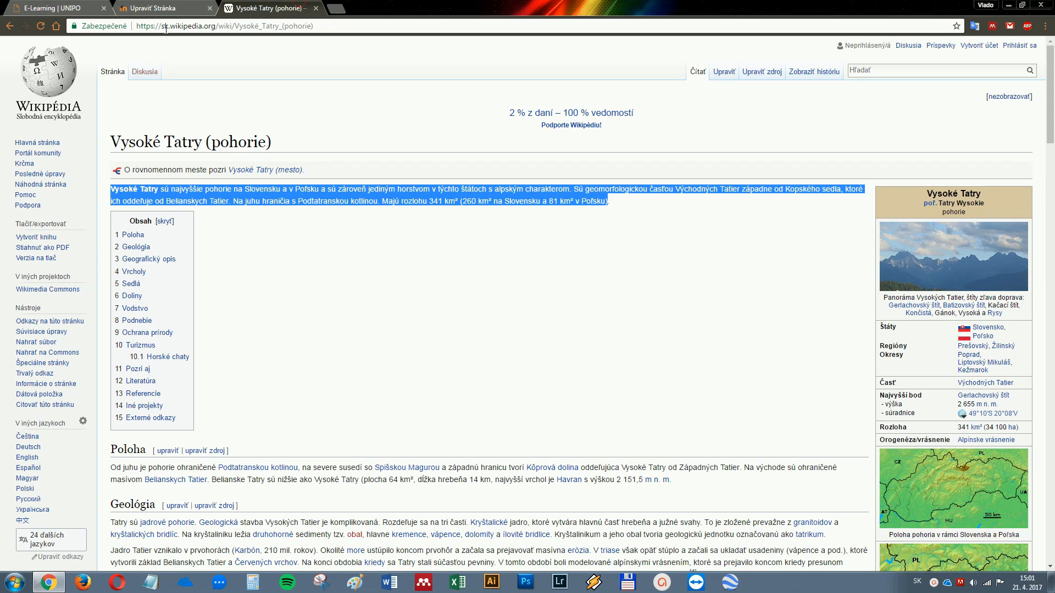
left_click(165, 29)
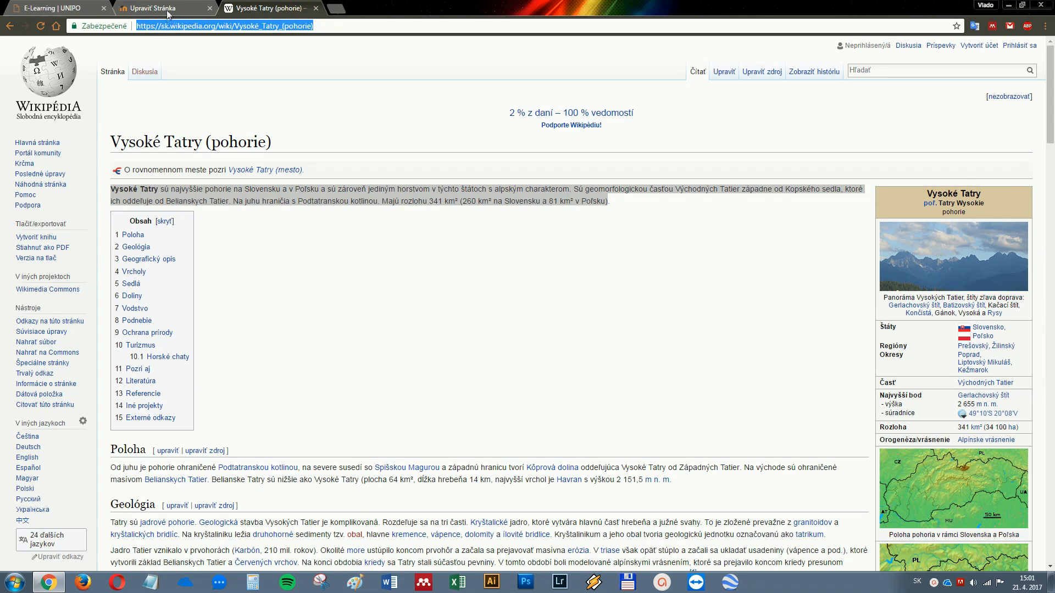
left_click(168, 12)
type("https://sk.wikipedia.org/wiki/Vysok%C3%A9_Tatry_(pohorie)")
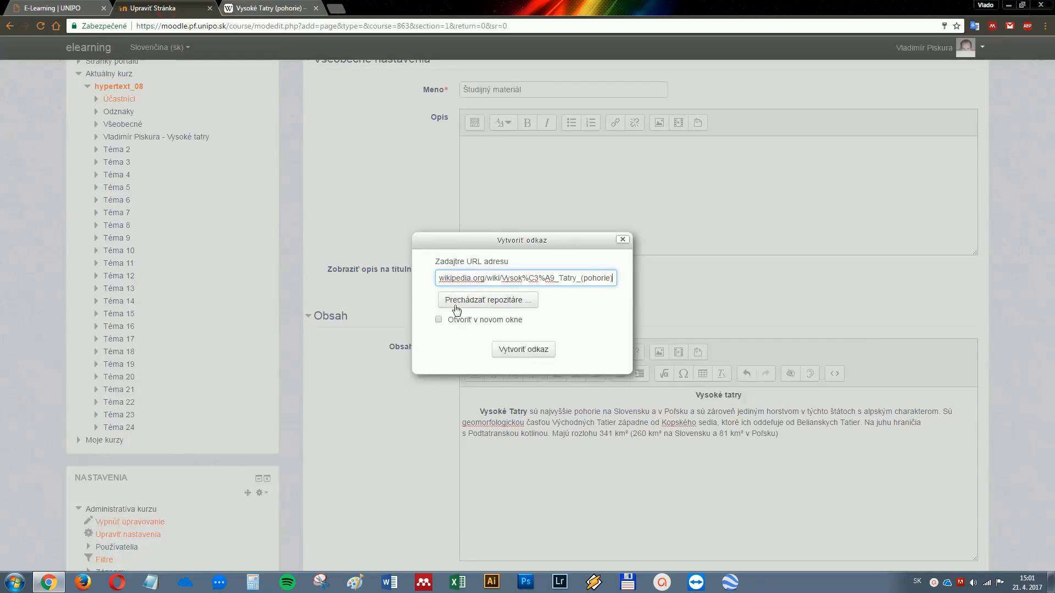
left_click(439, 320)
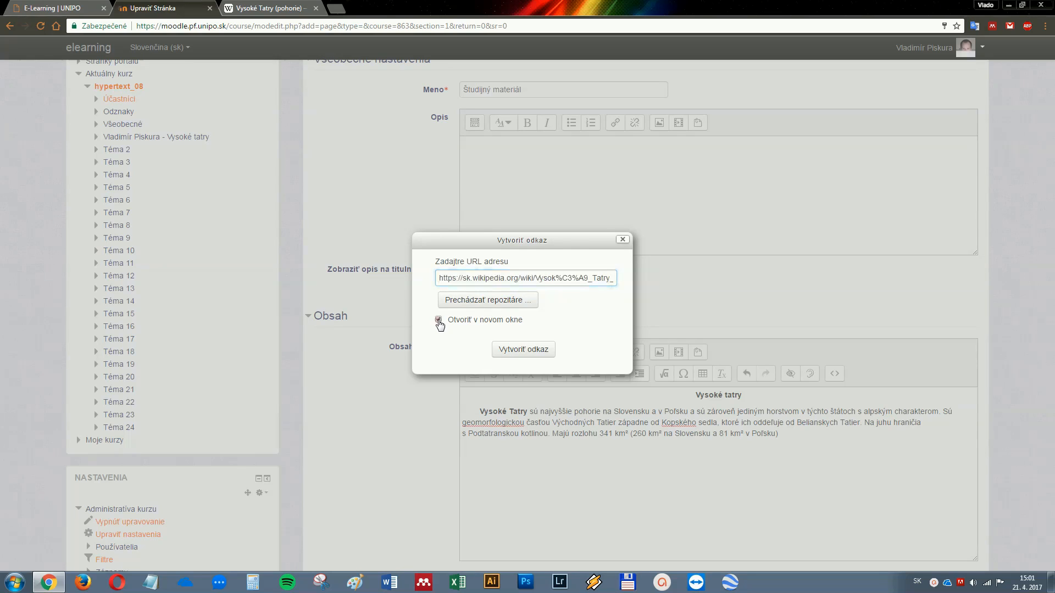
left_click(509, 352)
End the introductory paragraph with a full stop and upload the image 2.jpg for a new line below it.
left_click(538, 467)
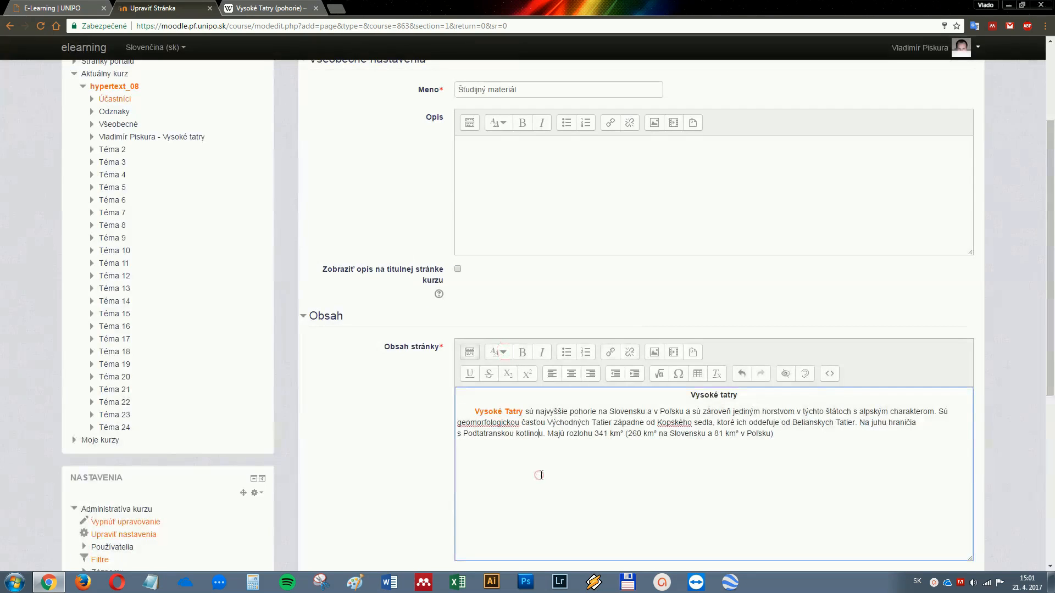
type(".")
key("Return")
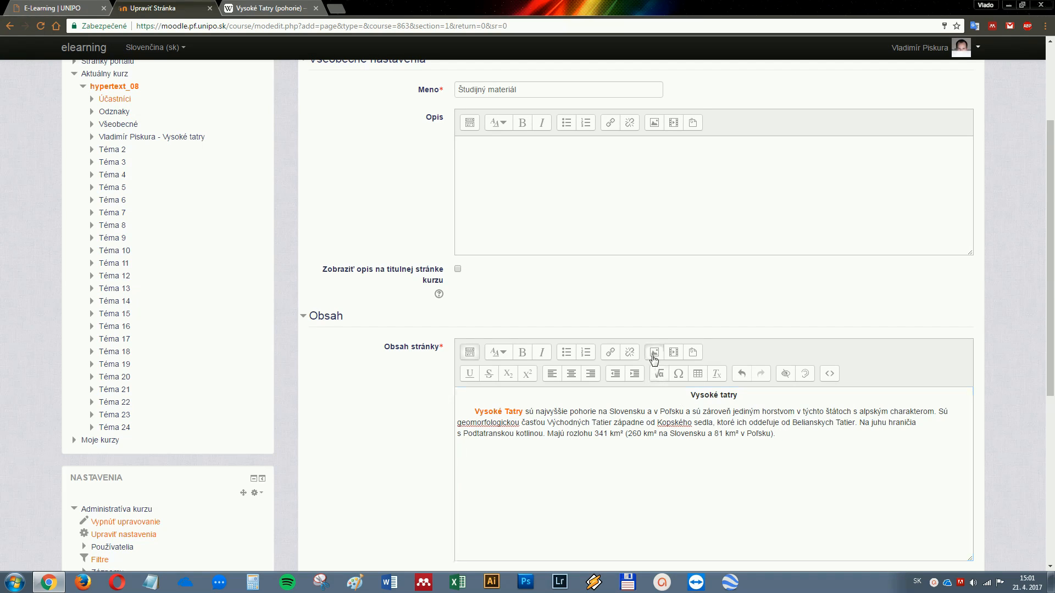
left_click(654, 352)
left_click(494, 258)
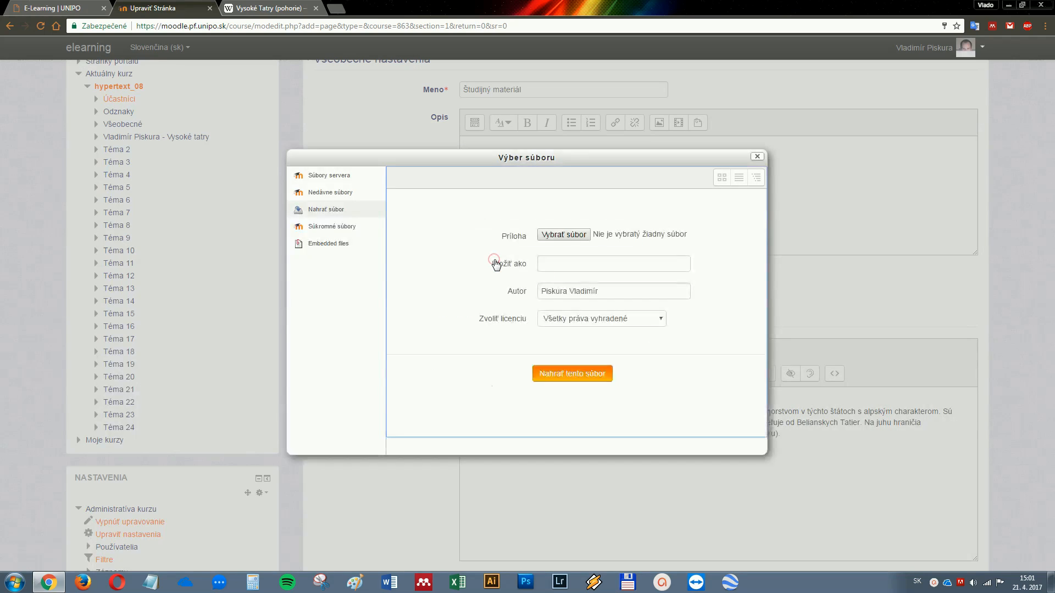
left_click(547, 240)
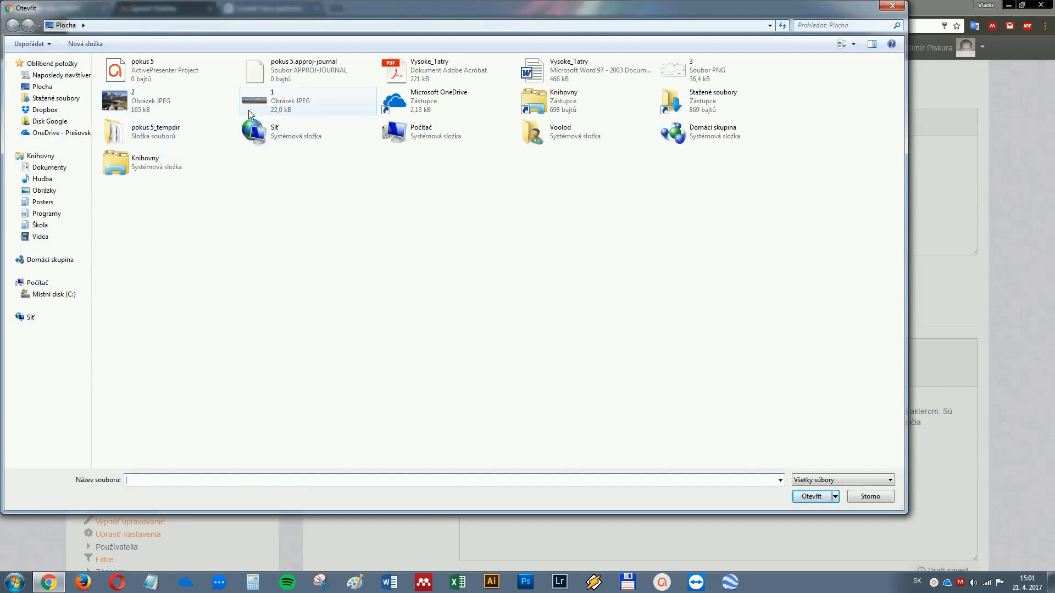
double_click(140, 111)
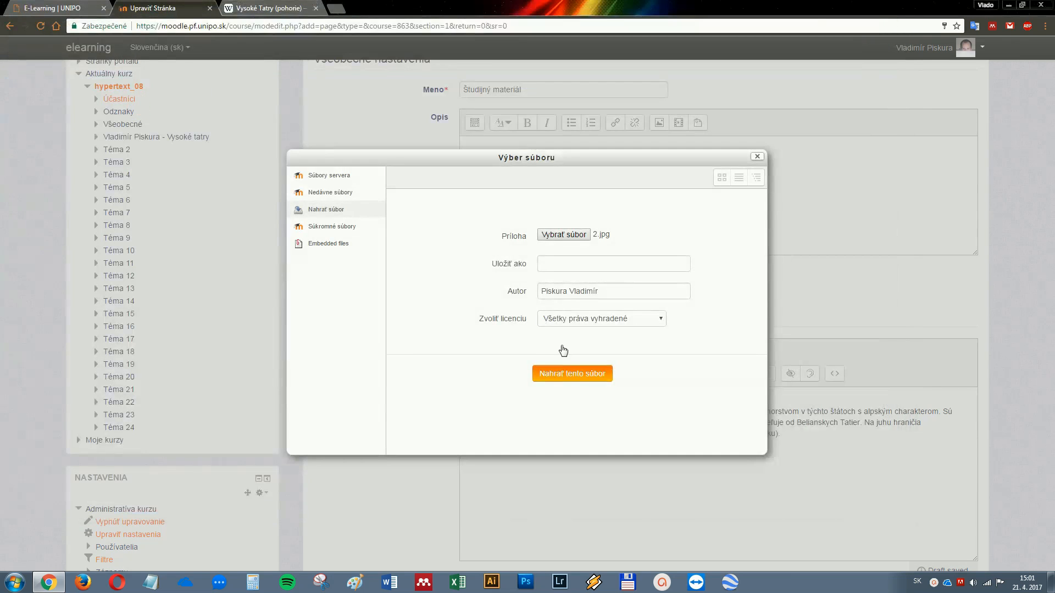
left_click(569, 379)
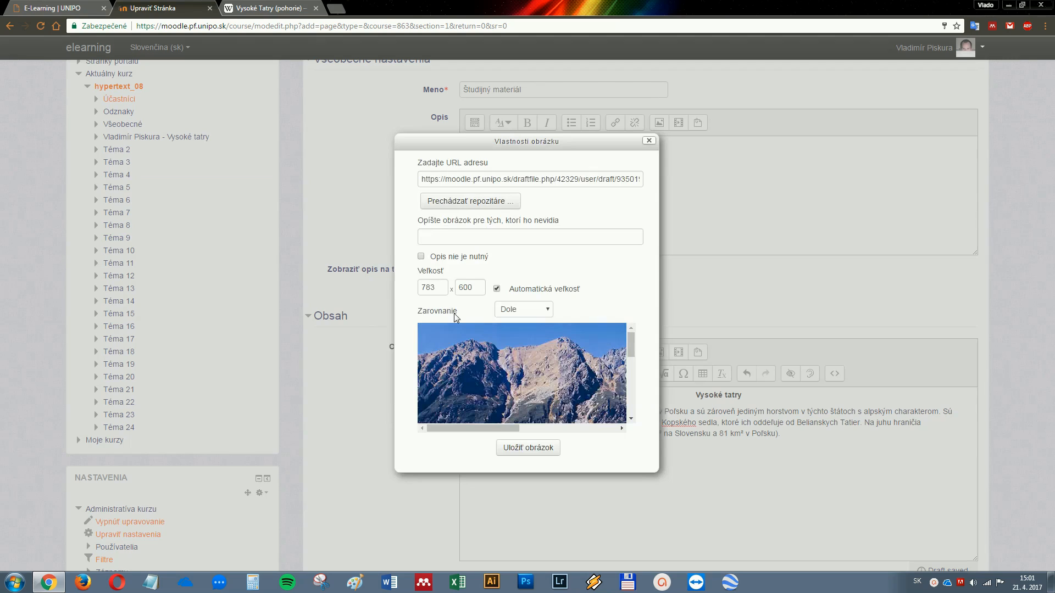
Mark the picture as needing no description and insert it at 200 x 153 with automatic size.
left_click(421, 257)
key("Tab")
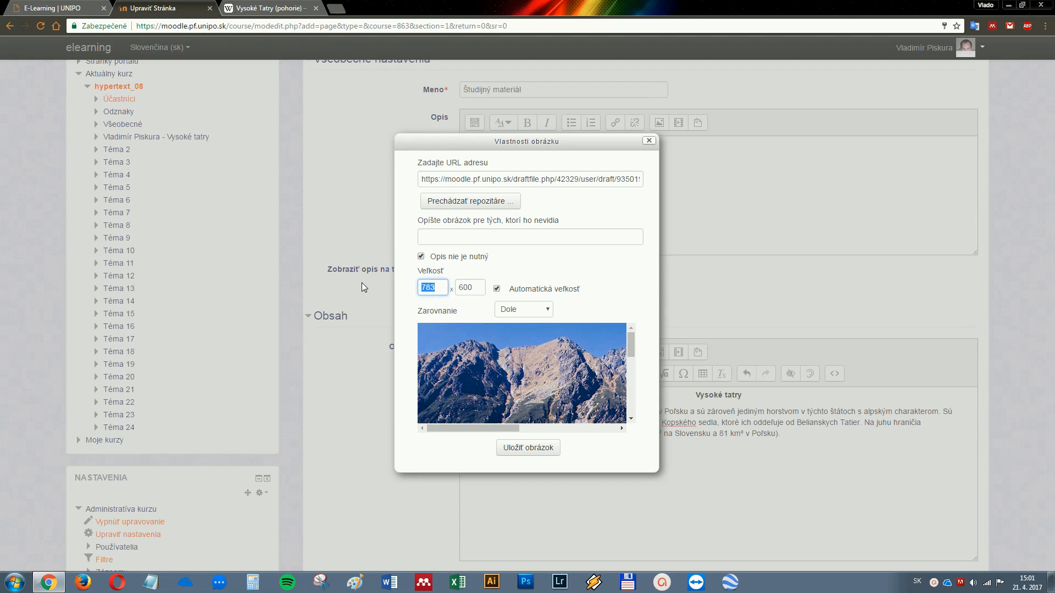
type("300")
left_click(467, 287)
double_click(429, 287)
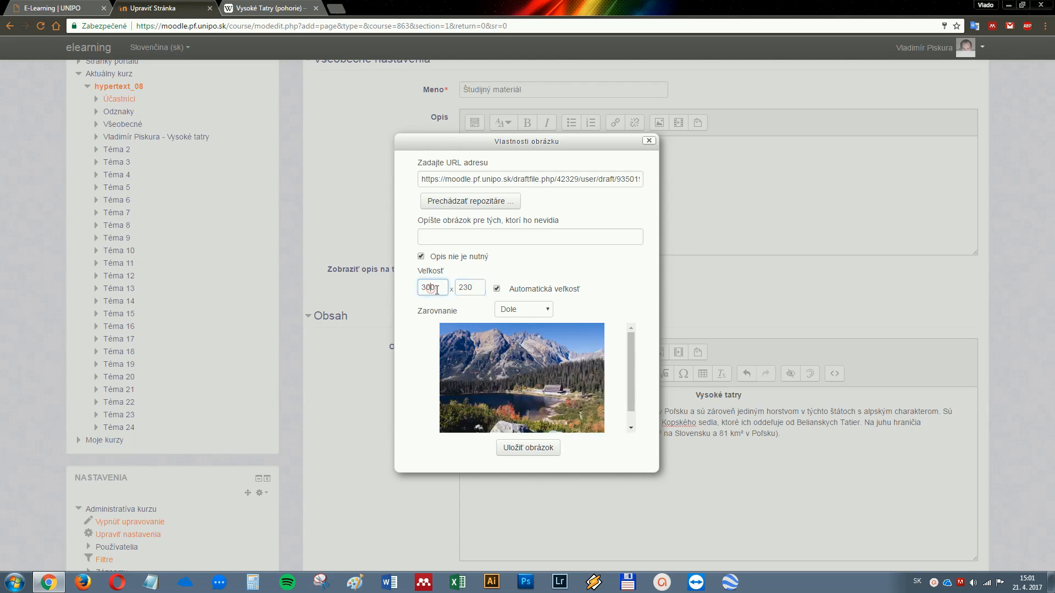
type("20")
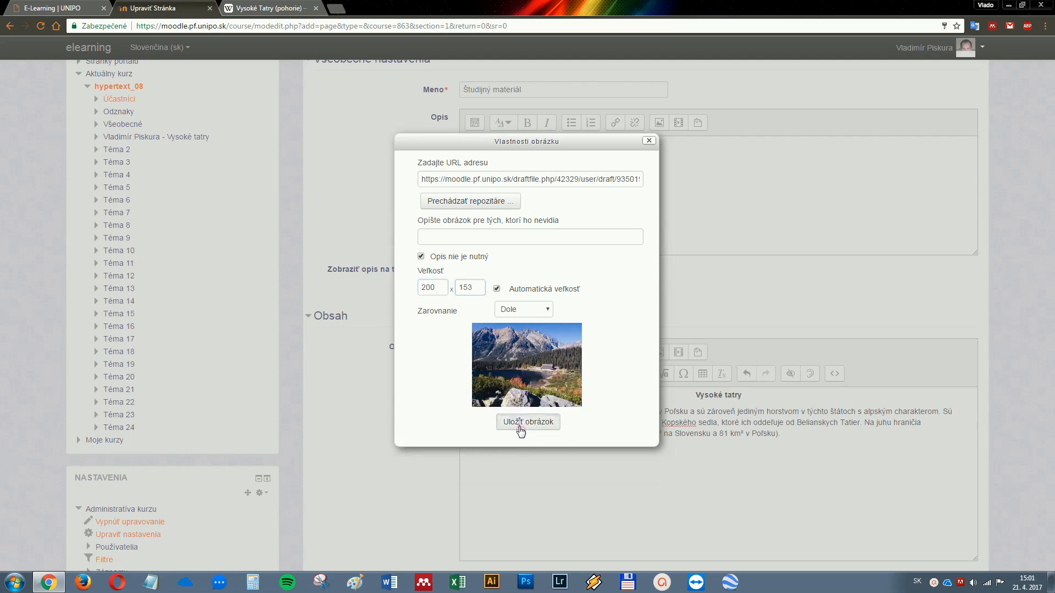
left_click(521, 444)
Add the heading "Poloha" below the picture, after the article's first section, and make it bold and centered.
left_click(585, 498)
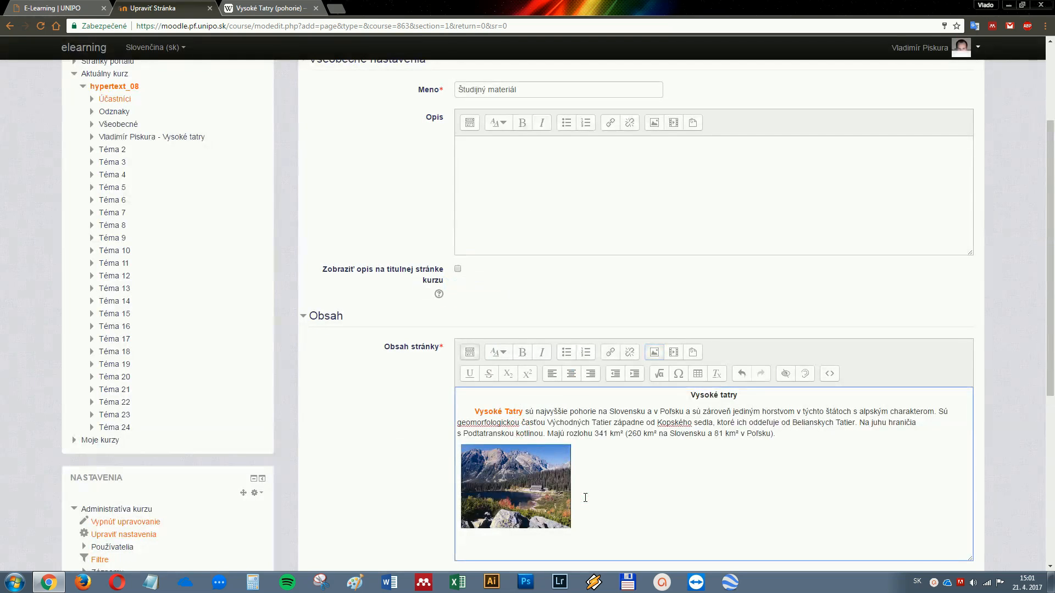
left_click(237, 7)
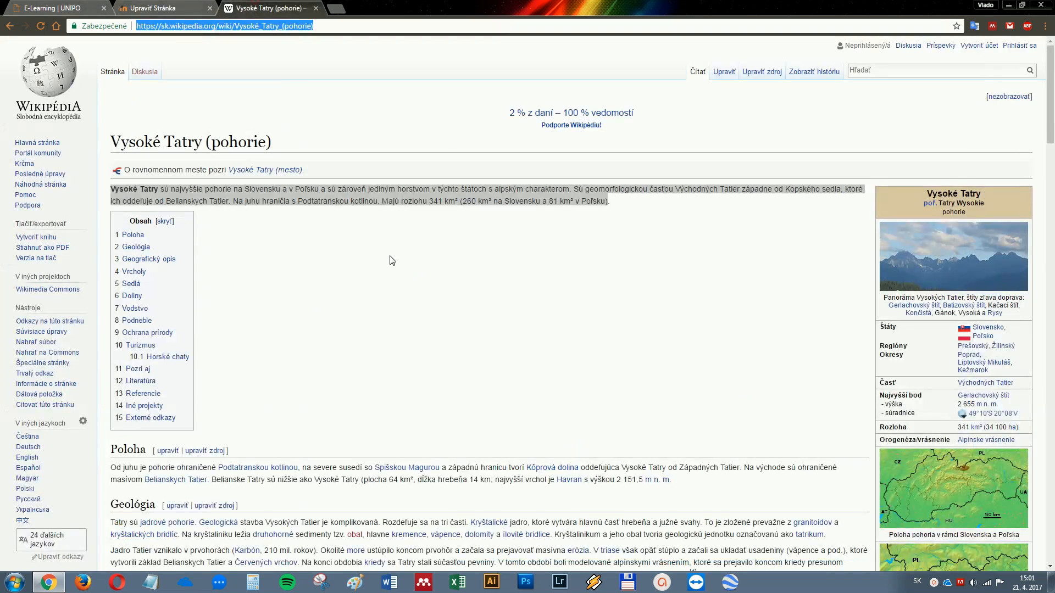
scroll(315, 318, "down", 3)
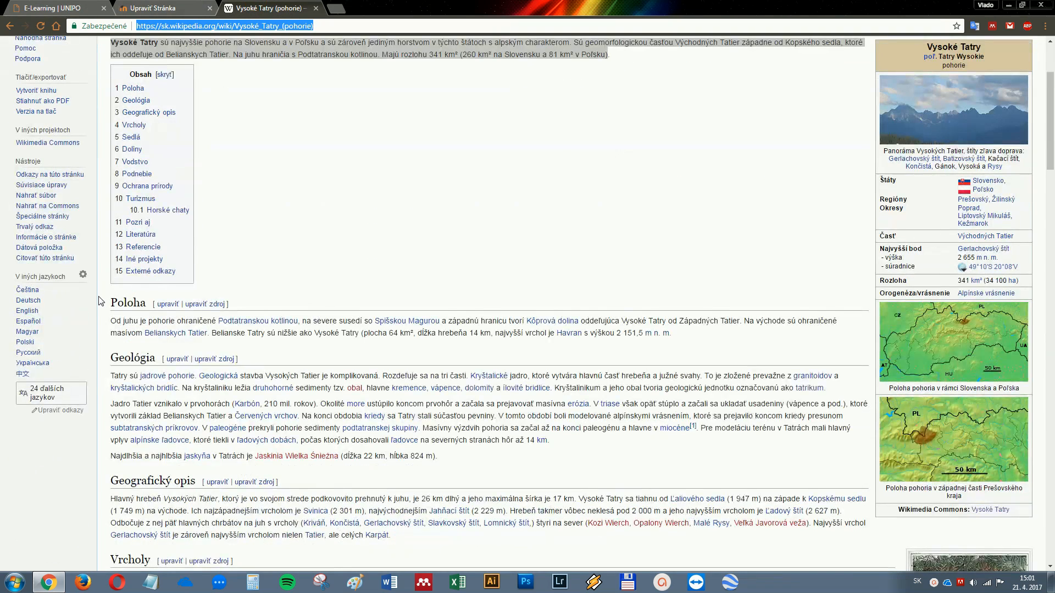
left_click(165, 7)
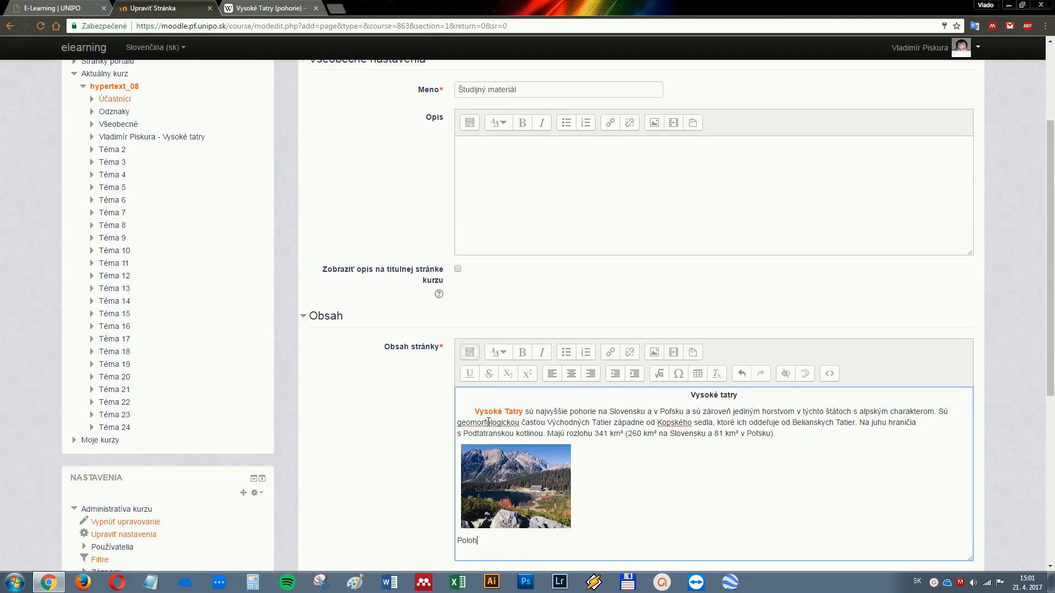
double_click(506, 539)
left_click(572, 375)
scroll(666, 463, "down", 1)
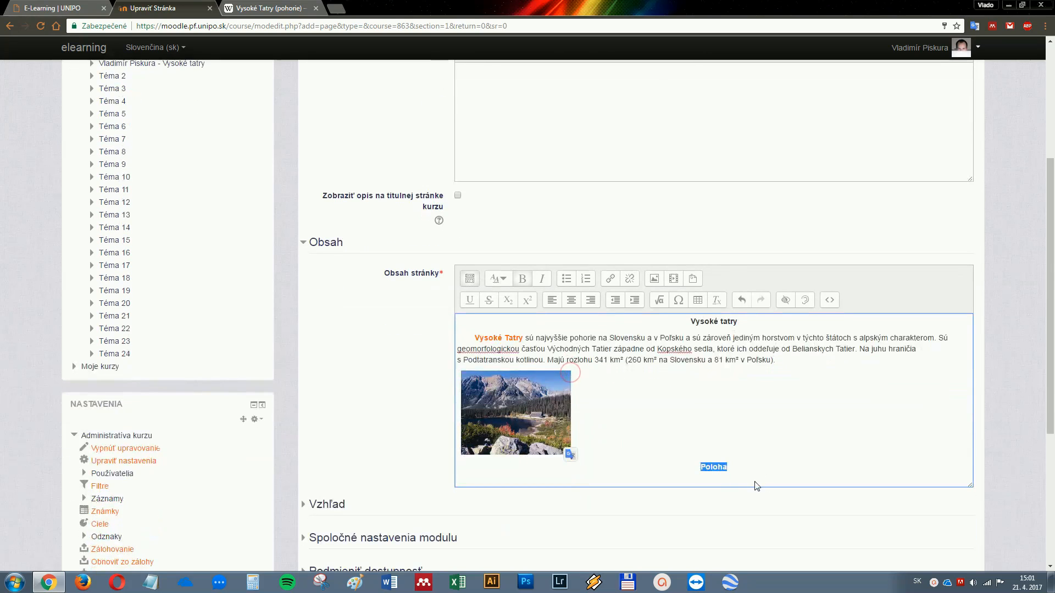
Retype the centered heading "Poloha", make it bold and start a new line below it.
key("Return")
scroll(747, 465, "down", 1)
key("BackSpace")
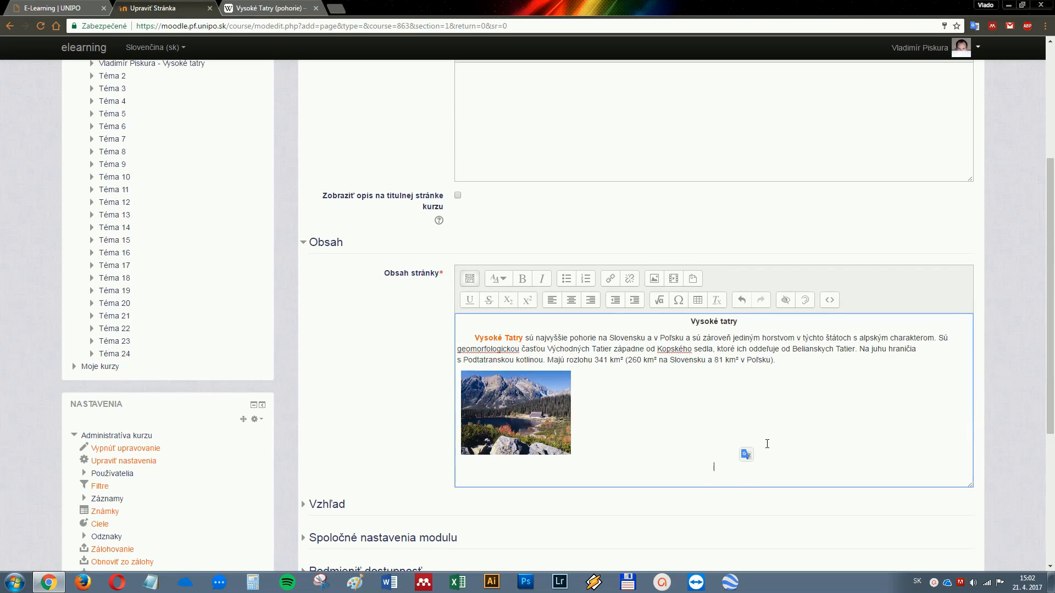
type("Poloha")
double_click(725, 467)
left_click(523, 278)
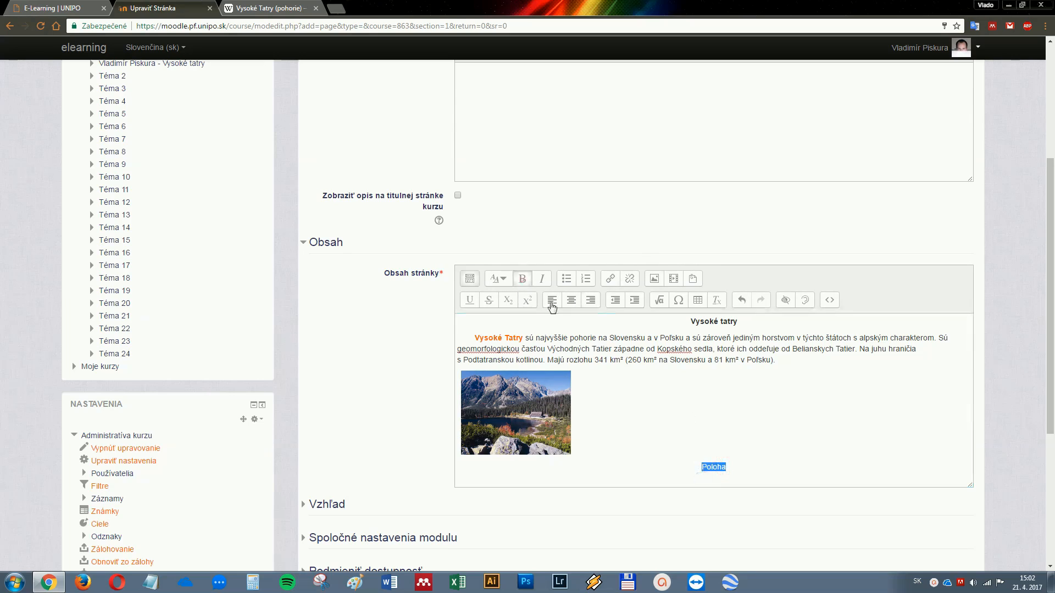
left_click(736, 466)
key("Return")
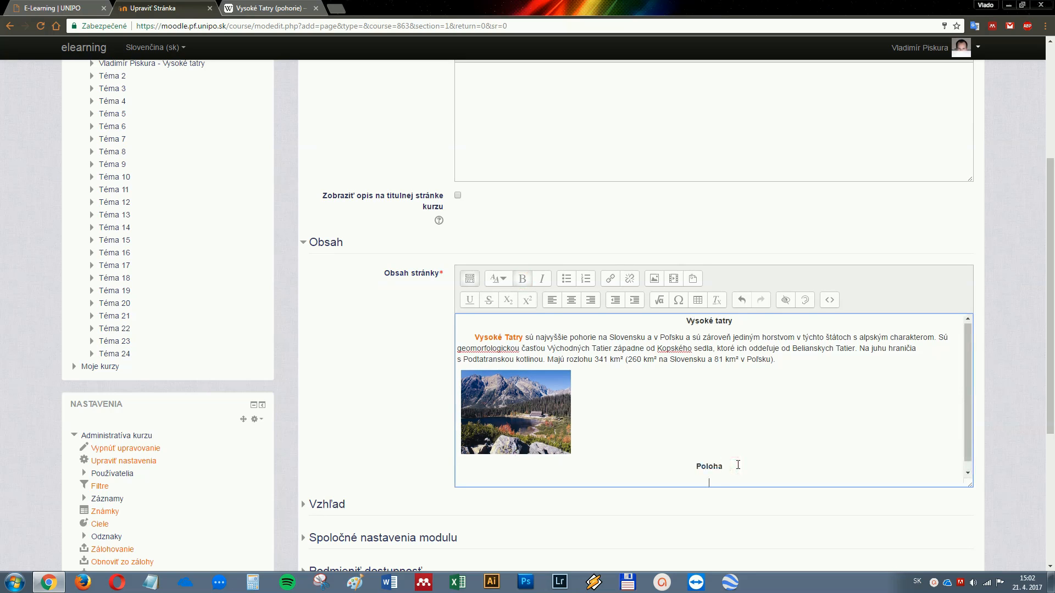
Copy the Poloha section's paragraph from the Wikipedia article and paste it left-aligned below the "Poloha" heading.
left_click(239, 8)
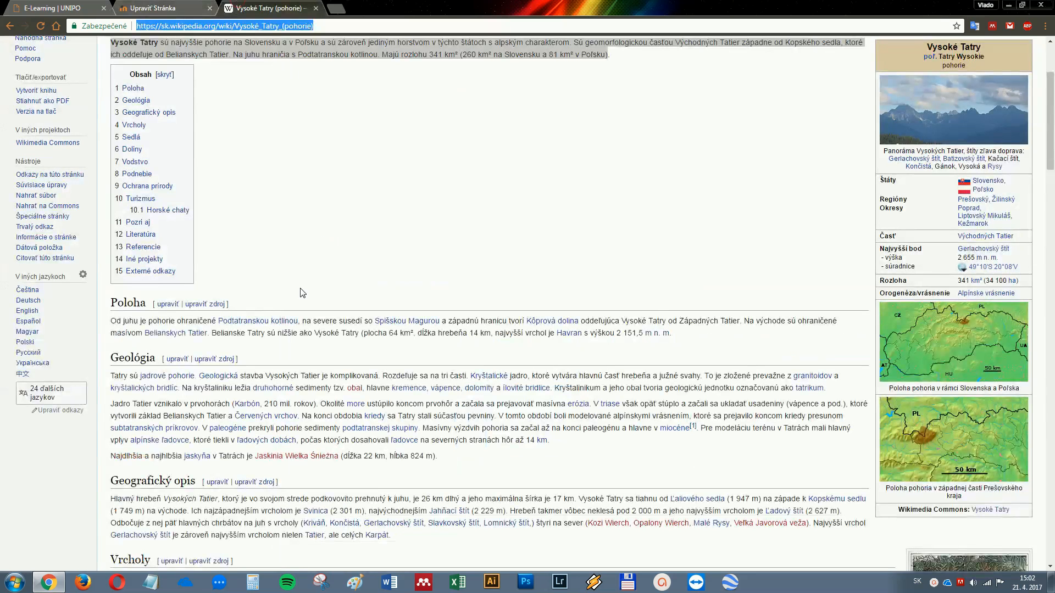
left_click_drag(680, 340, 105, 323)
key("ctrl+c")
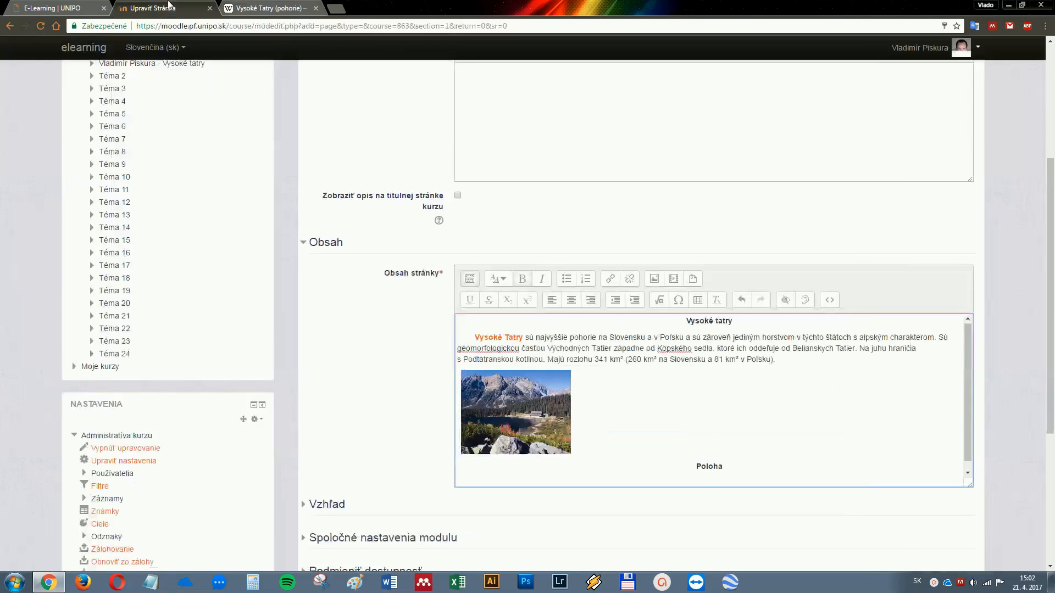
left_click(165, 7)
left_click(552, 300)
key("ctrl+v")
Strip the pasted Poloha paragraph of formatting and hyperlinks, and indent its first line.
left_click_drag(815, 476, 456, 455)
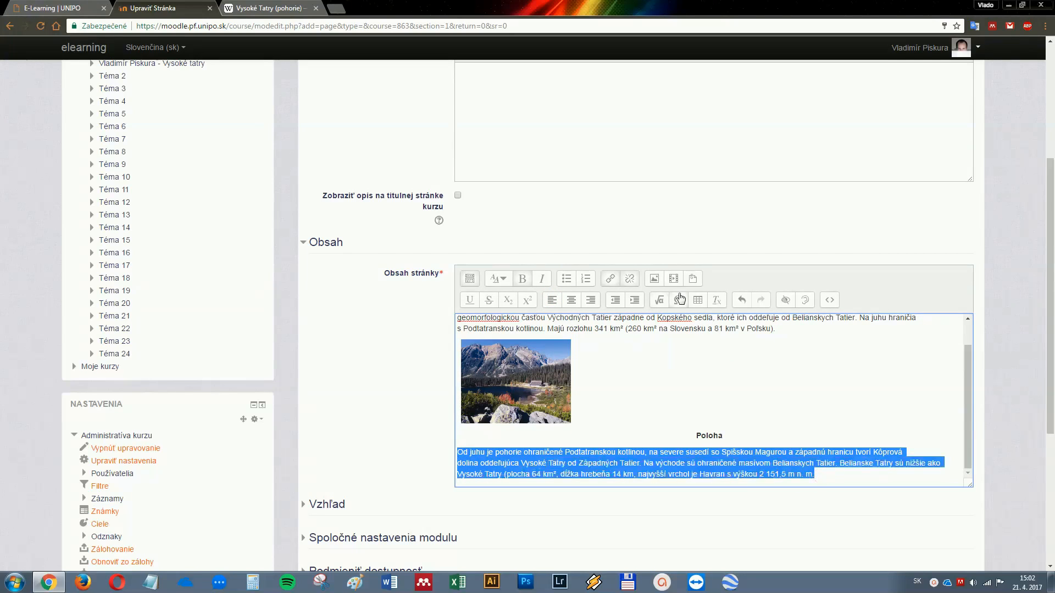
left_click(719, 301)
left_click(629, 279)
left_click(582, 452)
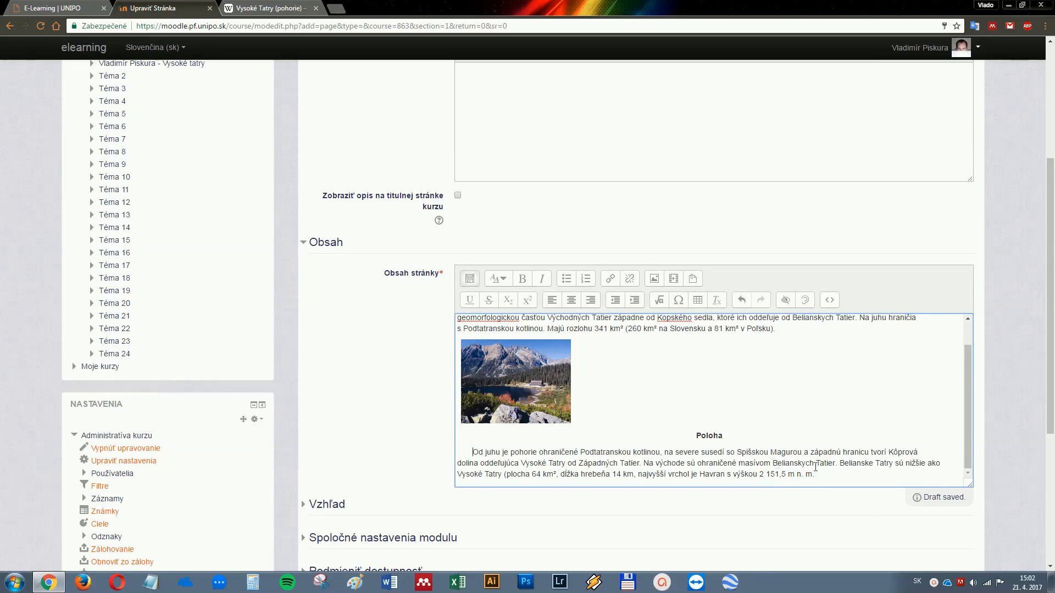
Start a new line after the Poloha paragraph and upload the image 3.png for it.
left_click(826, 472)
key("Return")
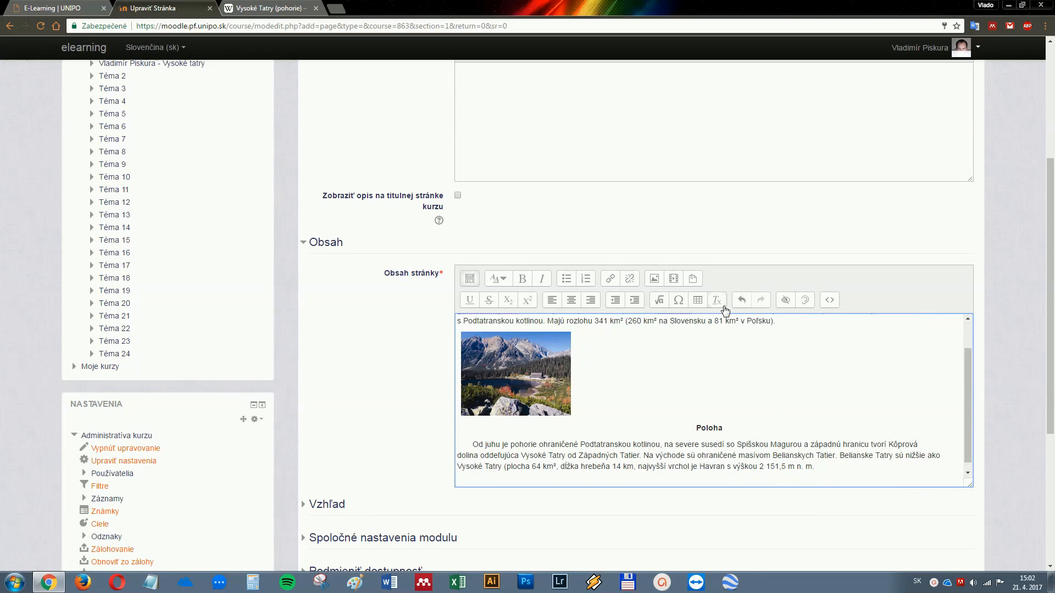
left_click(654, 280)
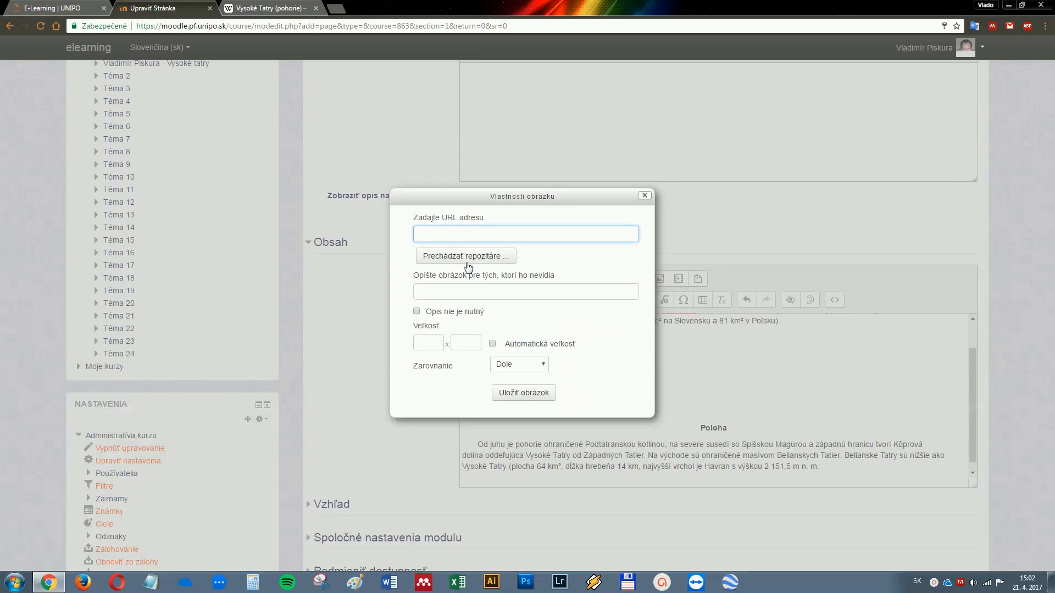
left_click(469, 264)
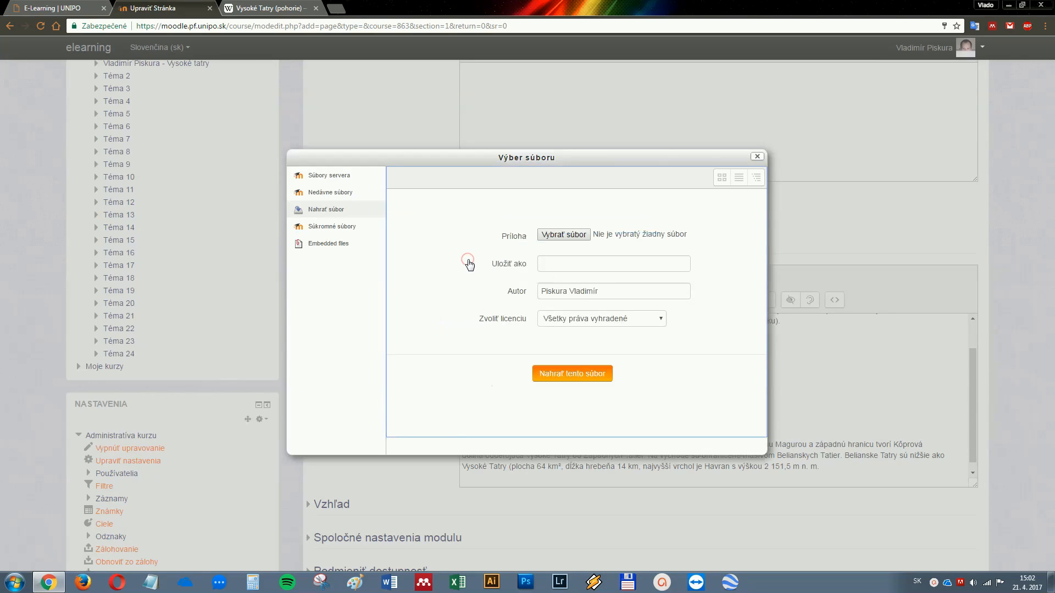
left_click(548, 235)
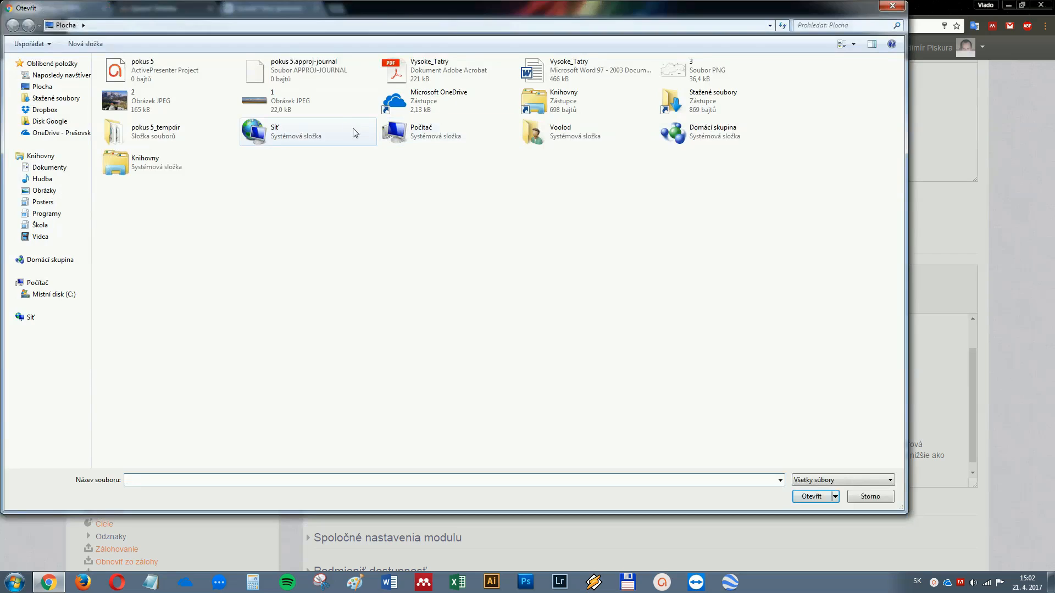
double_click(665, 68)
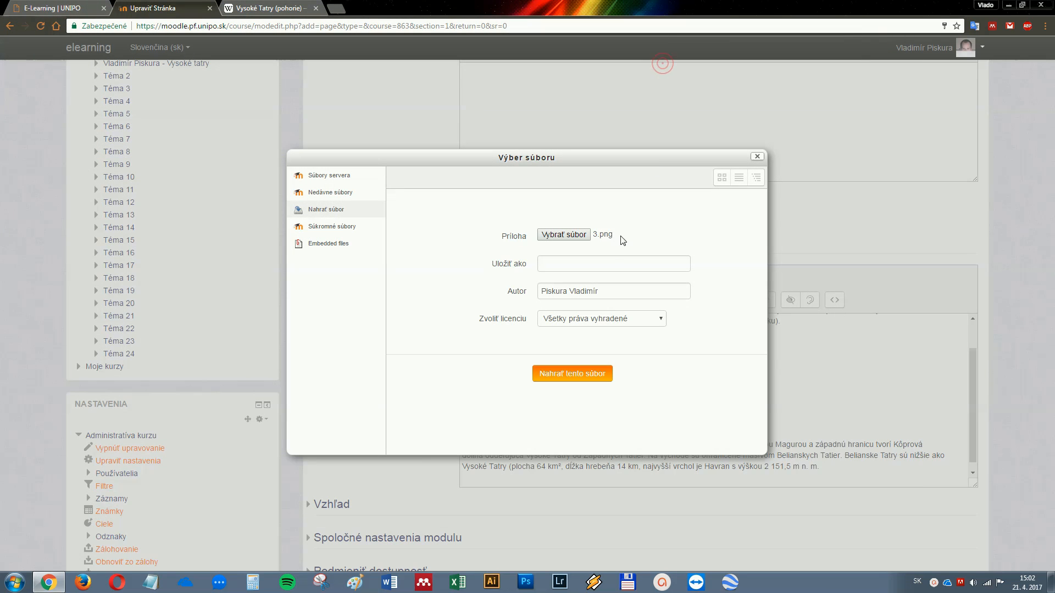
left_click(574, 372)
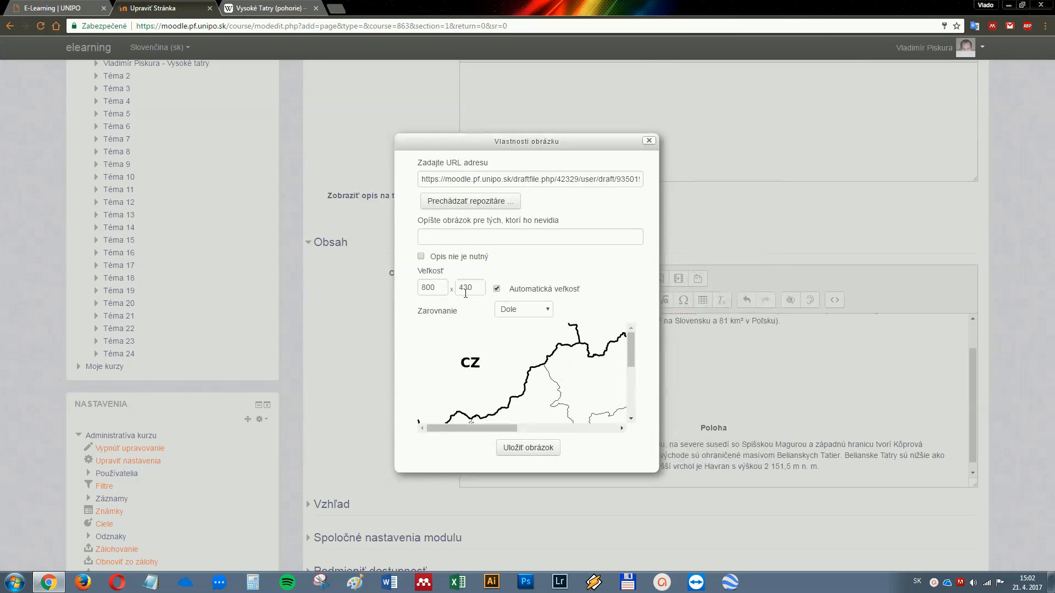
Set the map image's width to 250 with automatic height, mark its description as unnecessary and insert it below the Poloha paragraph.
double_click(439, 289)
type("250")
left_click(468, 285)
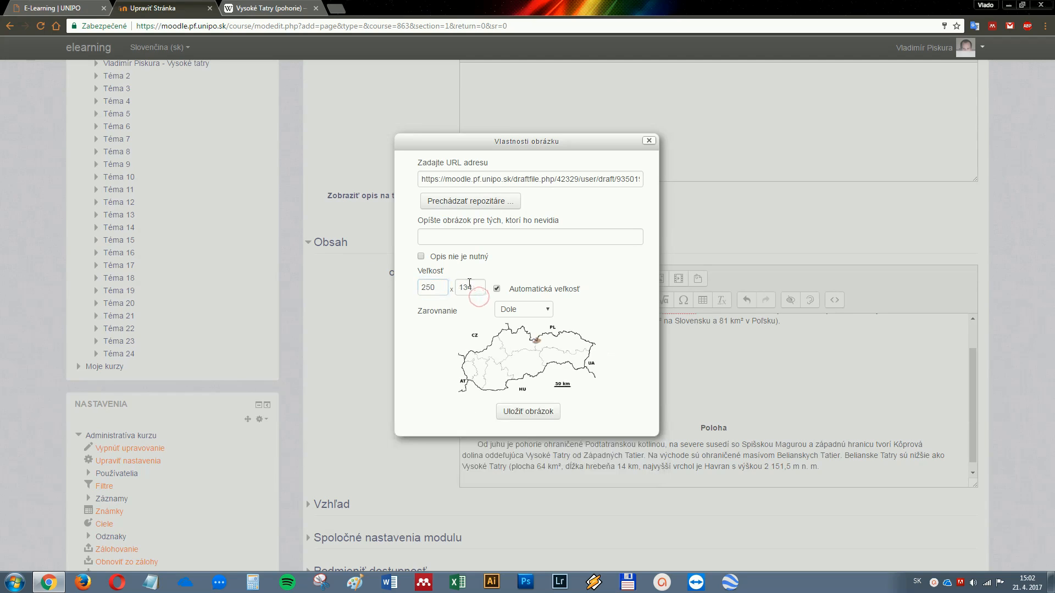
left_click(538, 414)
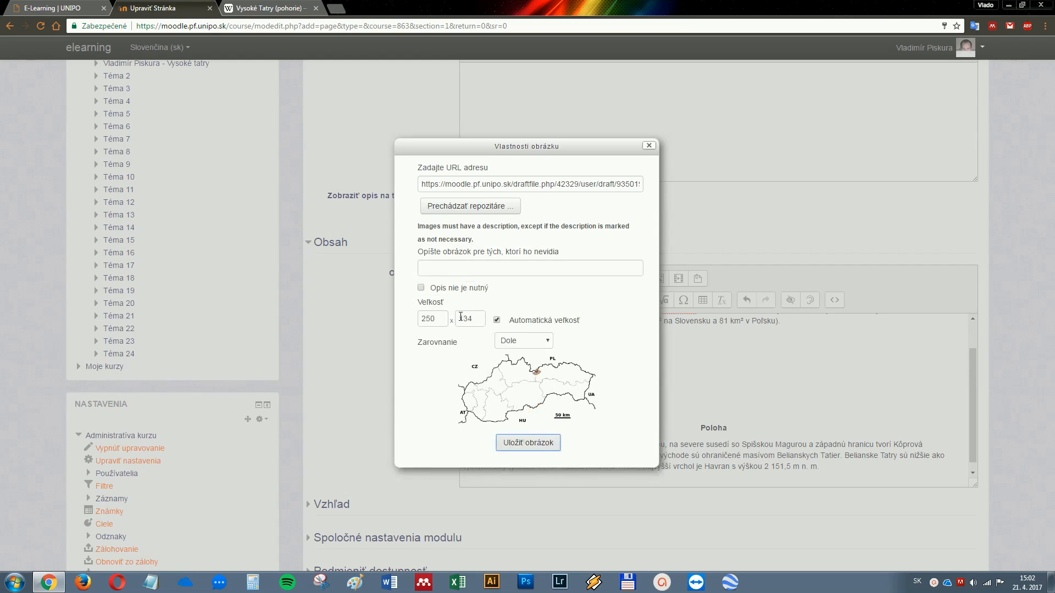
left_click(439, 288)
left_click(532, 430)
scroll(532, 436, "down", 3)
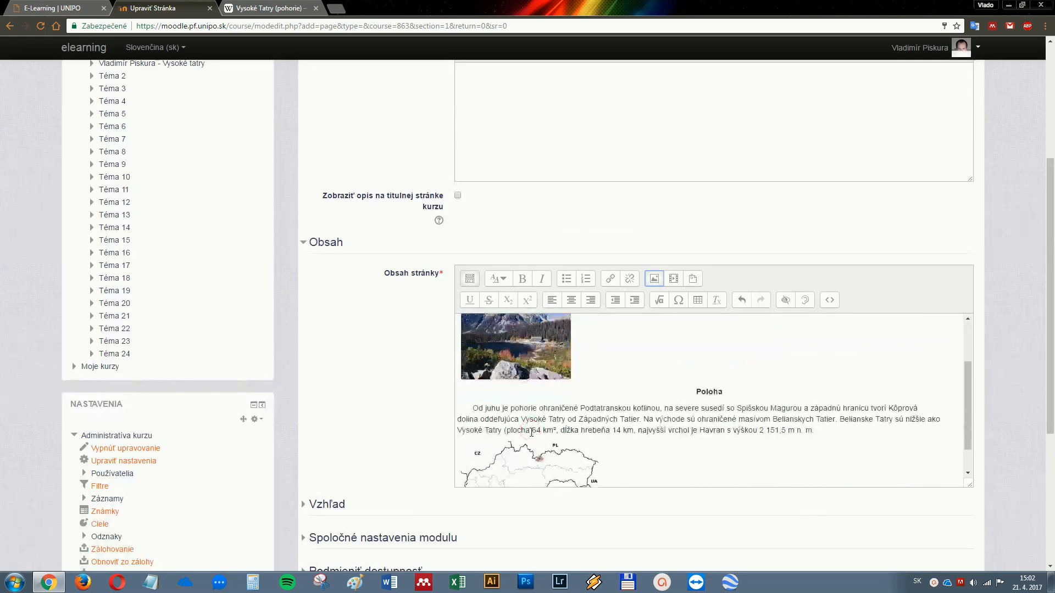
Center the map image below the Poloha paragraph and the mountain lake photo above the "Poloha" heading.
left_click(571, 299)
left_click(812, 440)
scroll(633, 372, "up", 2)
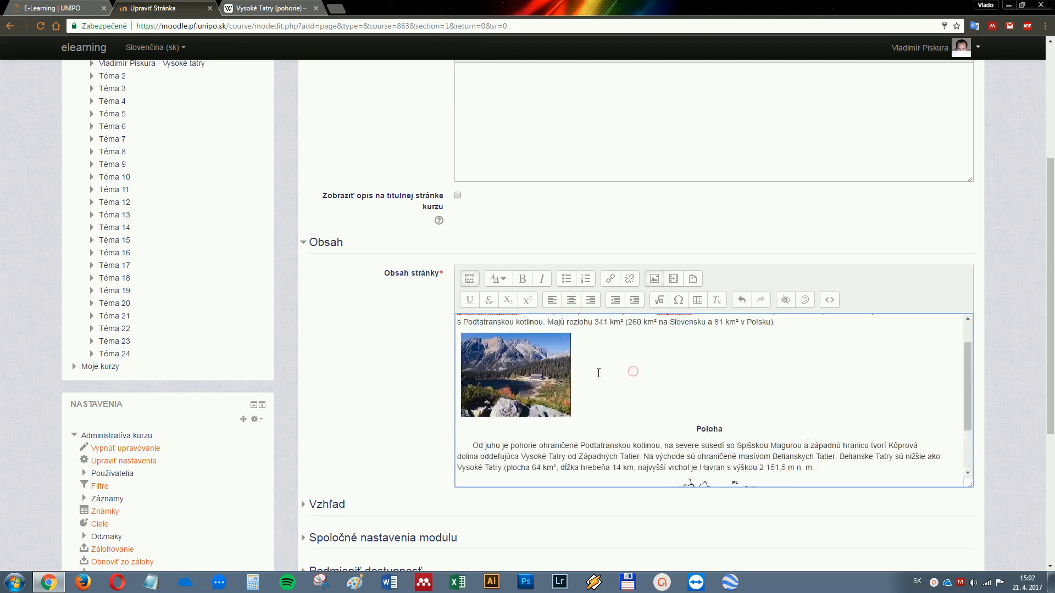
left_click(516, 373)
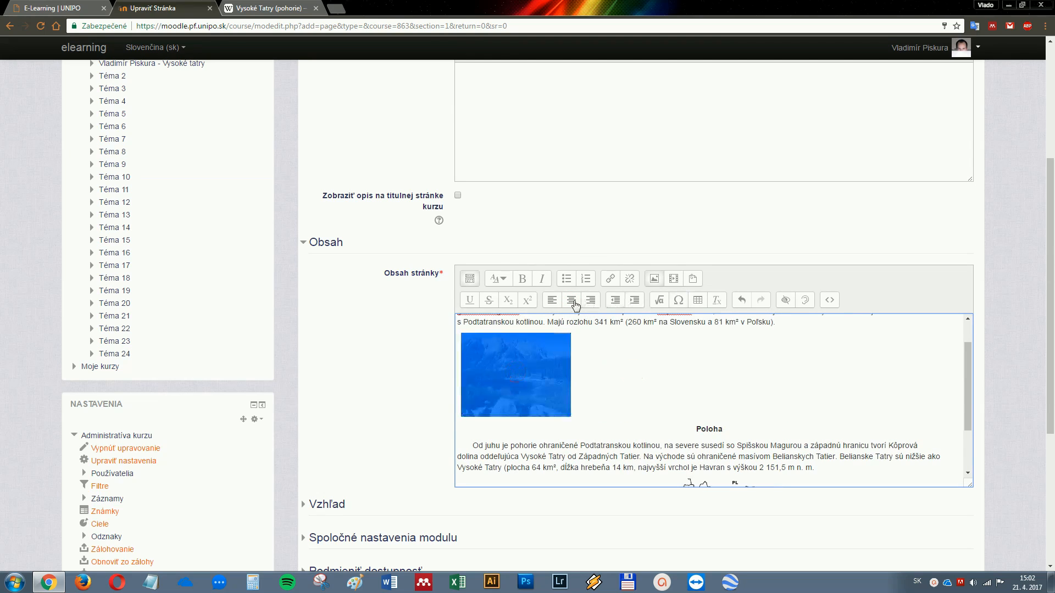
left_click(571, 300)
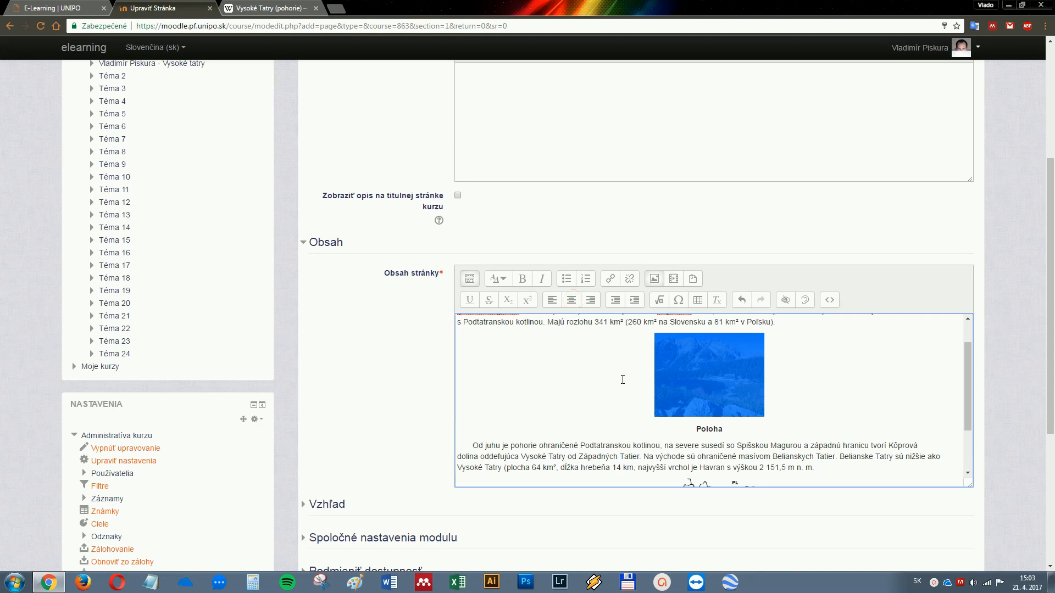
Save the finished study material page and return to the course.
scroll(651, 410, "down", 4)
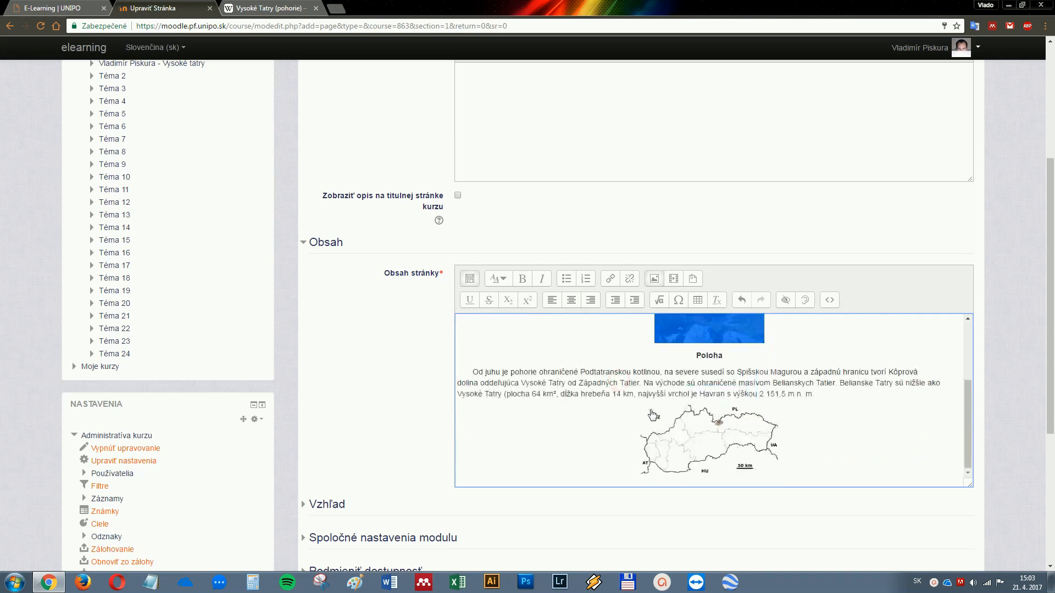
left_click(827, 367)
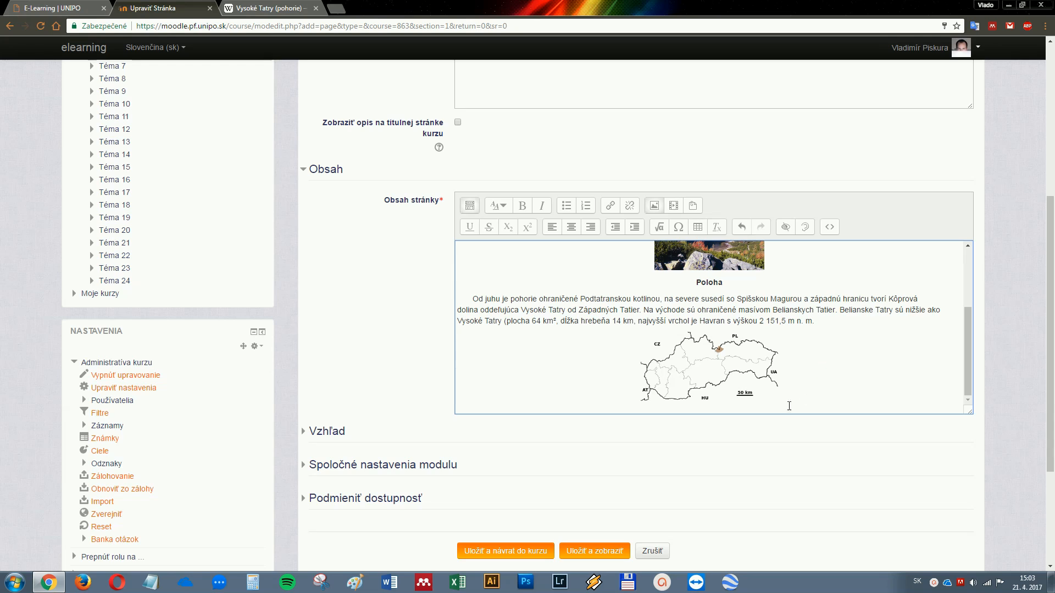
scroll(694, 426, "down", 3)
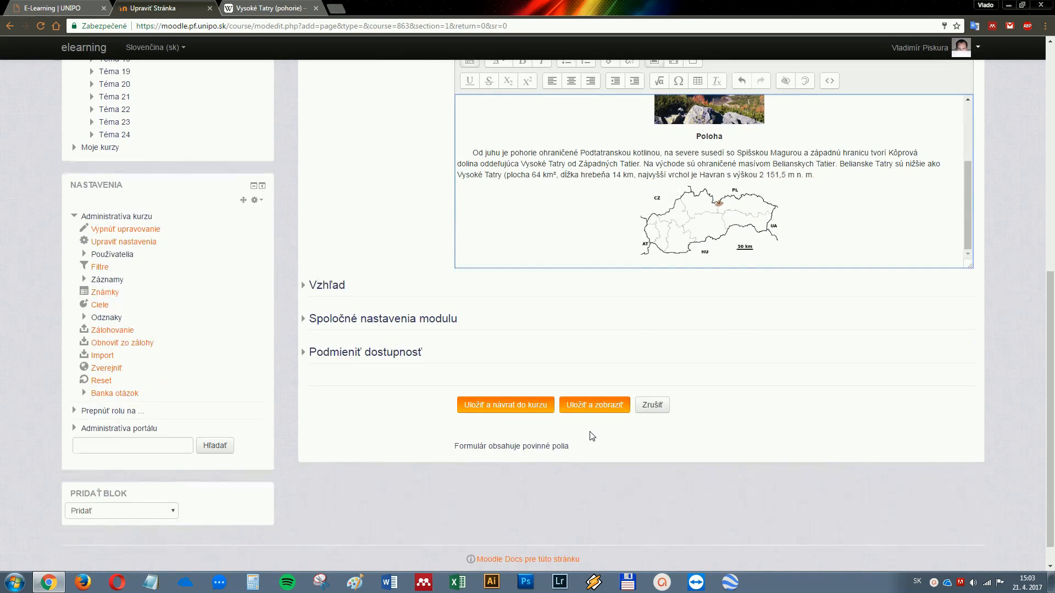
left_click(538, 407)
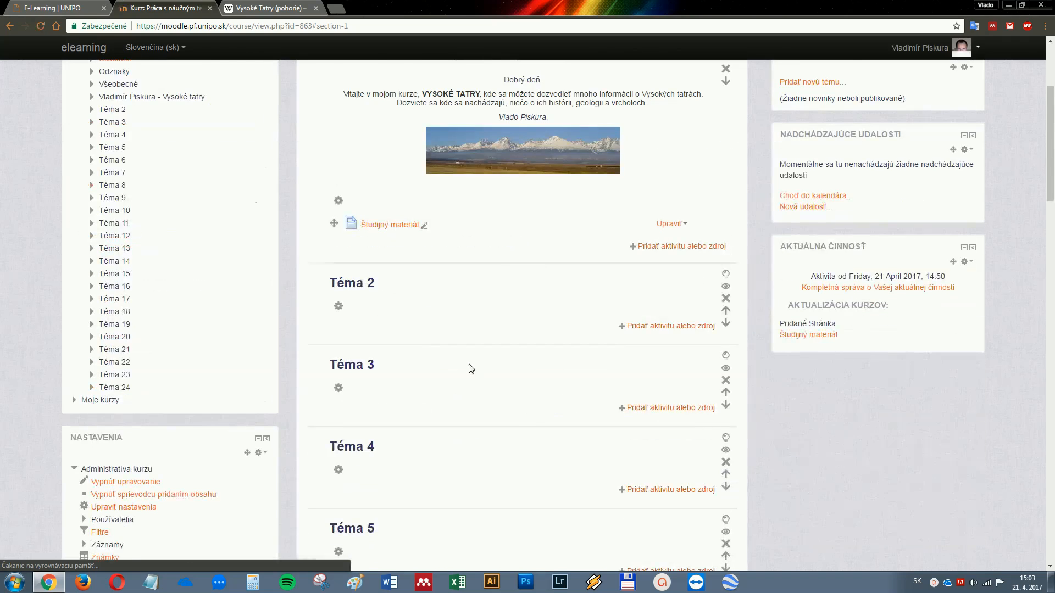
Turn editing off, view the "Študijný materiál" page and test its "Vysoké Tatry" link, closing the opened Wikipedia article.
scroll(424, 324, "up", 1)
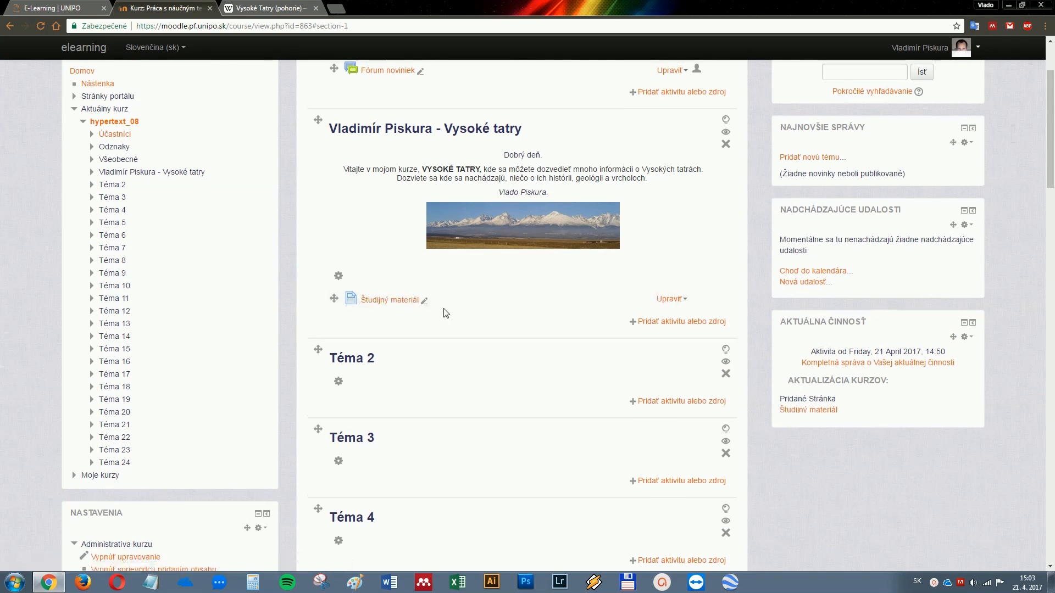
scroll(436, 308, "up", 1)
left_click(917, 83)
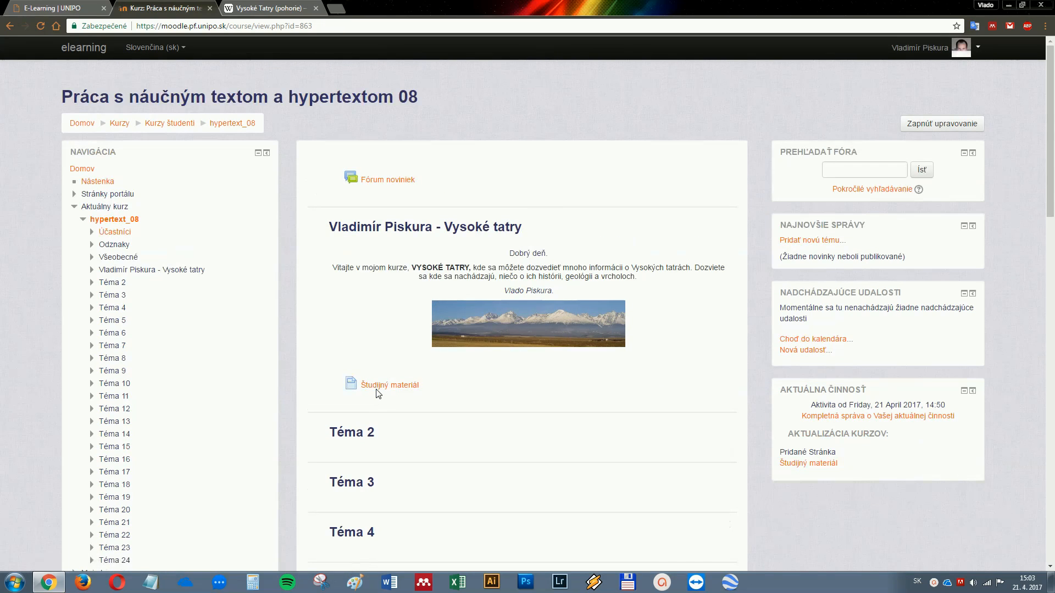
left_click(377, 387)
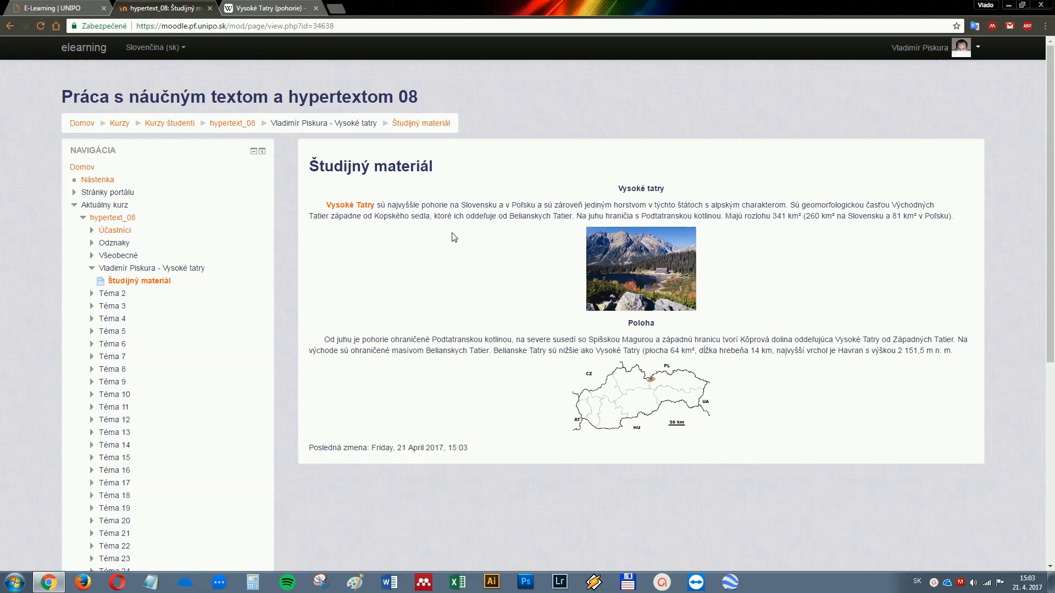
left_click(348, 209)
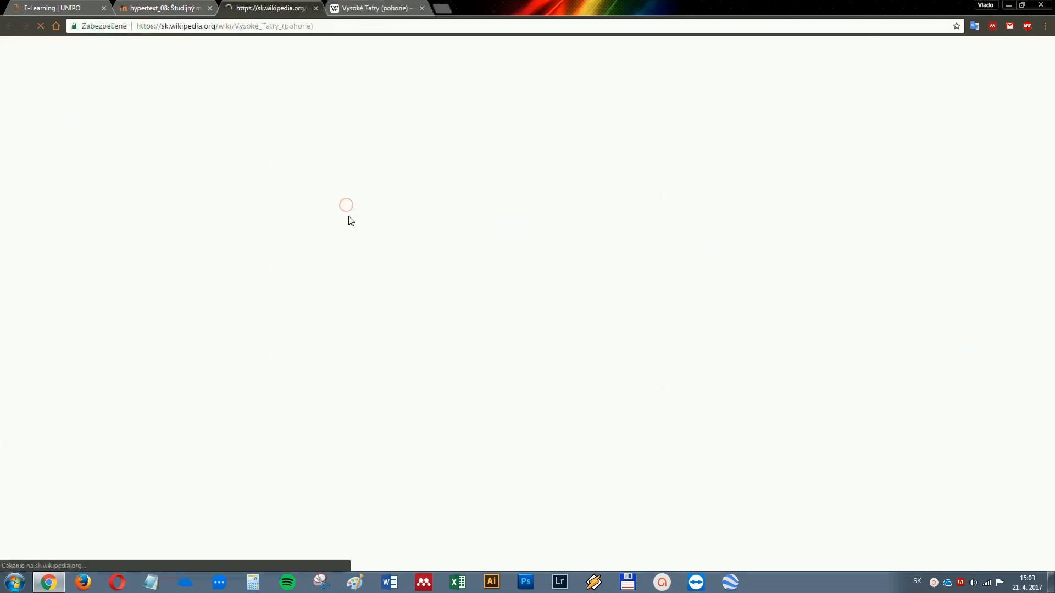
left_click(316, 8)
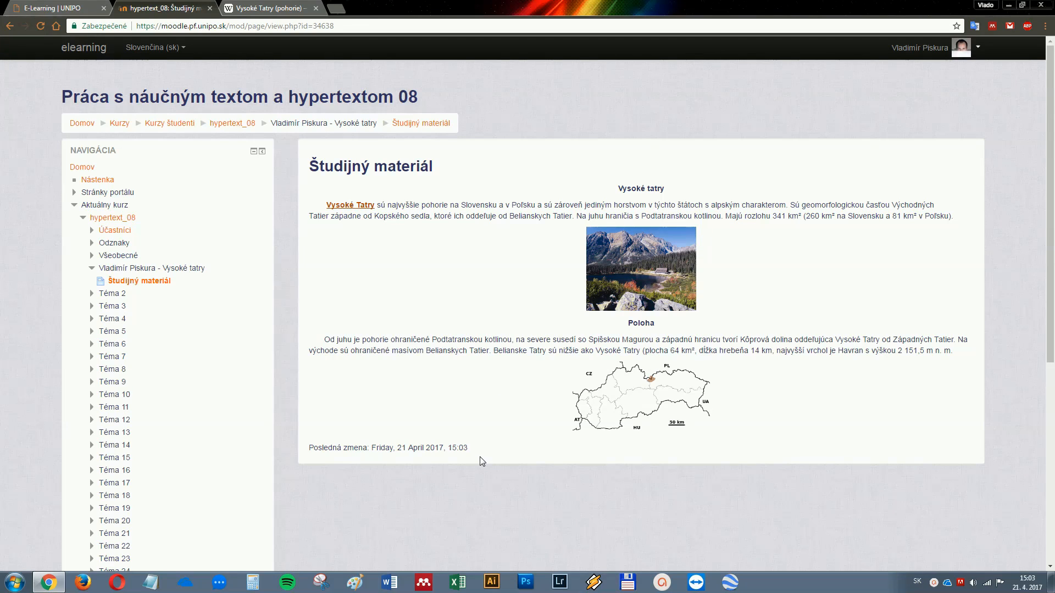
Return to the course, turn editing on and add a Súbor resource named "Na zopakovanie" to the Vysoké tatry topic.
left_click(236, 123)
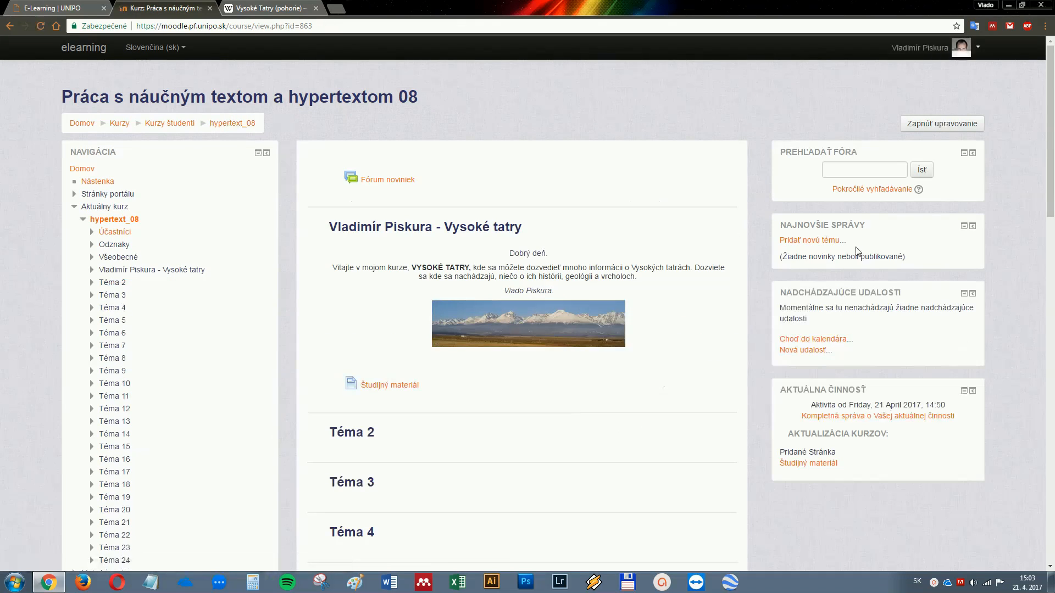
left_click(927, 130)
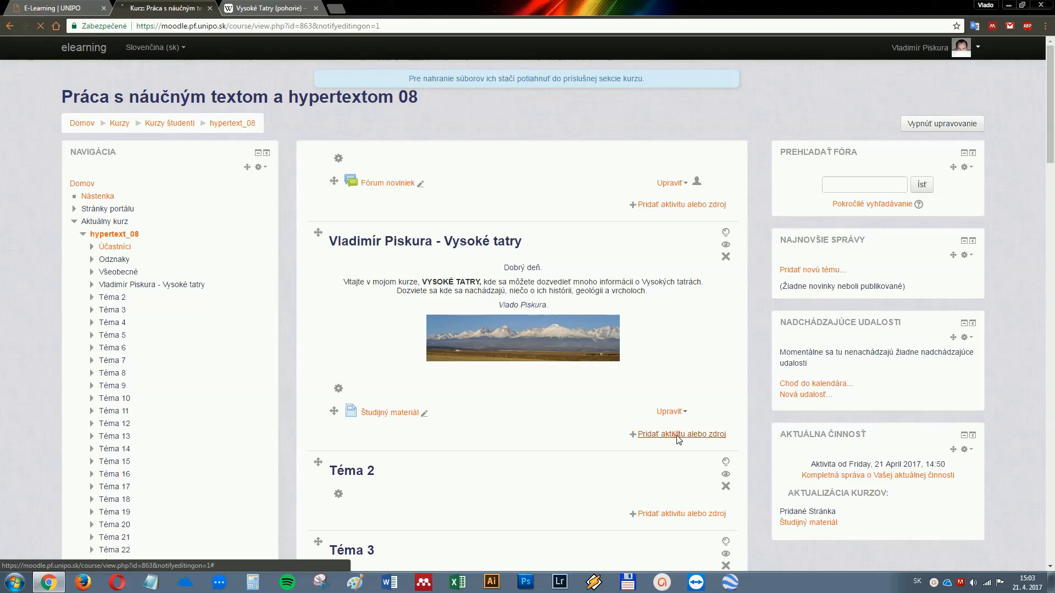
left_click(679, 436)
left_click_drag(507, 251, 512, 396)
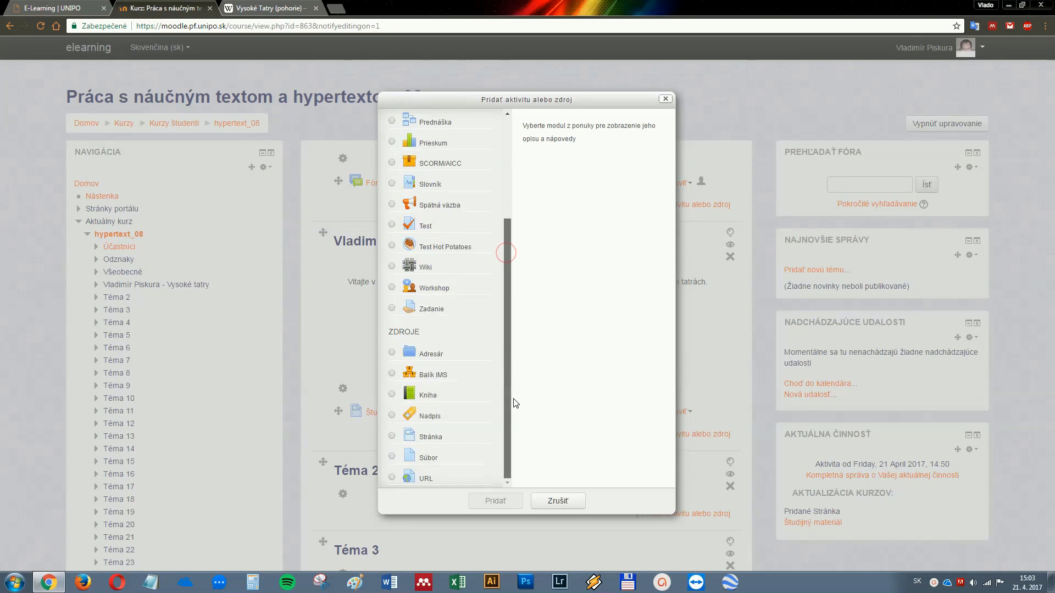
left_click(392, 458)
left_click(497, 501)
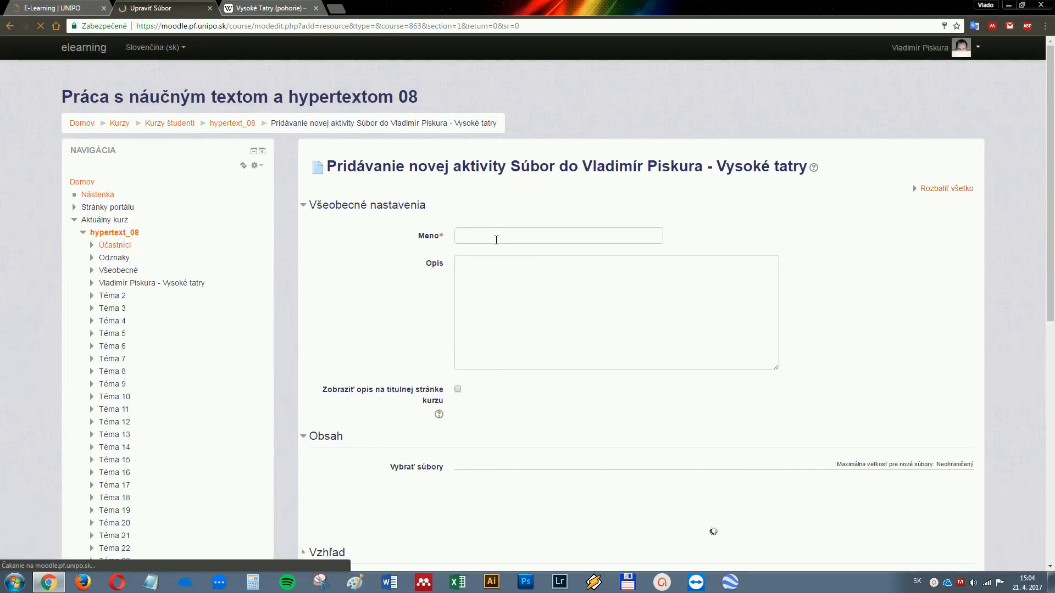
left_click(496, 241)
type("Na zopakovanie")
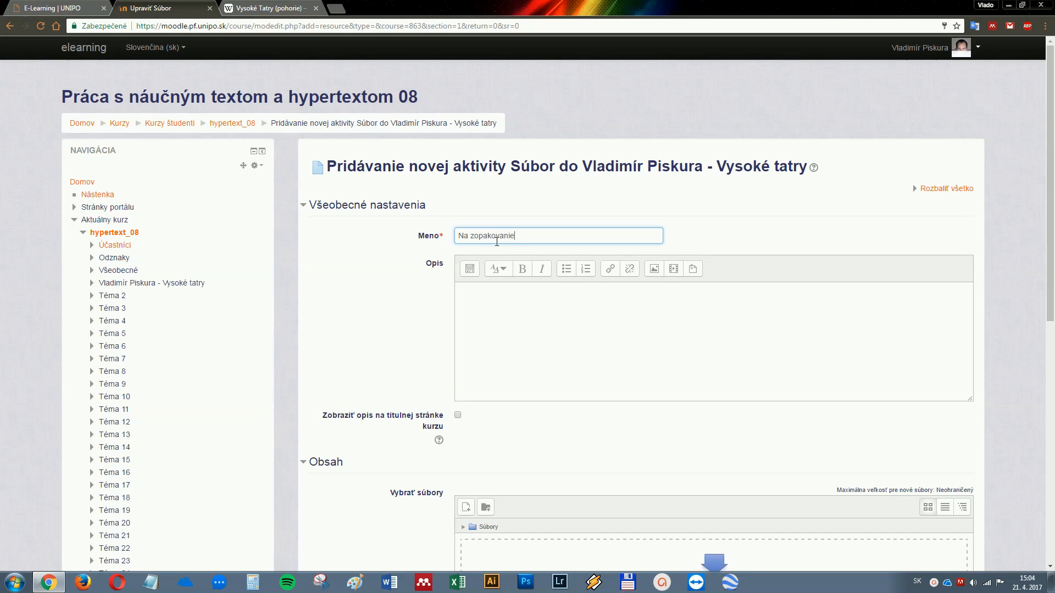
Upload Vysoke_Tatry.doc as the content of the "Na zopakovanie" resource, leaving the description empty, and save it back to the course.
left_click(558, 320)
scroll(559, 332, "down", 3)
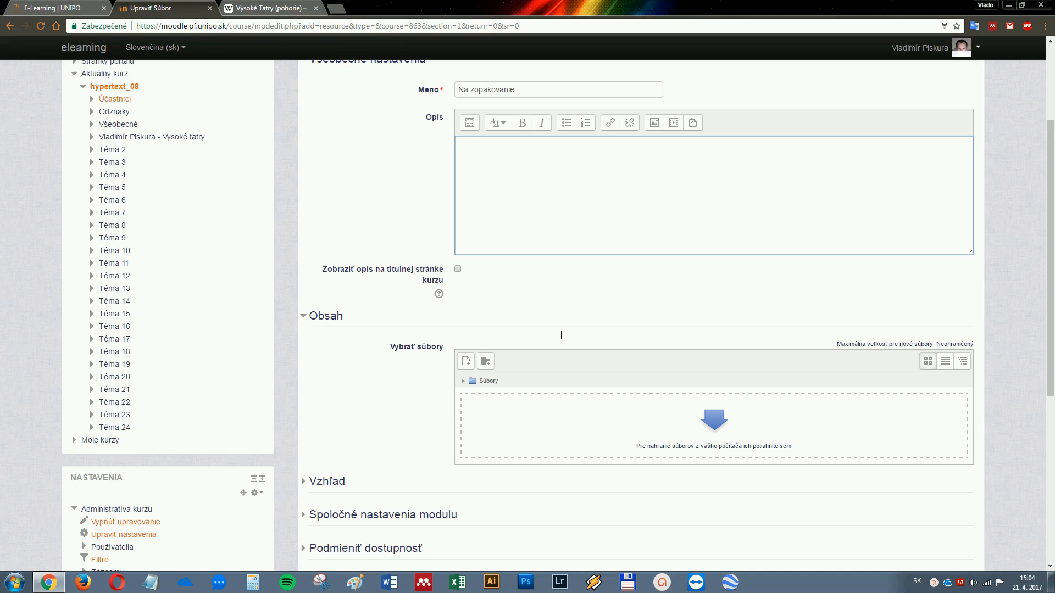
left_click(466, 362)
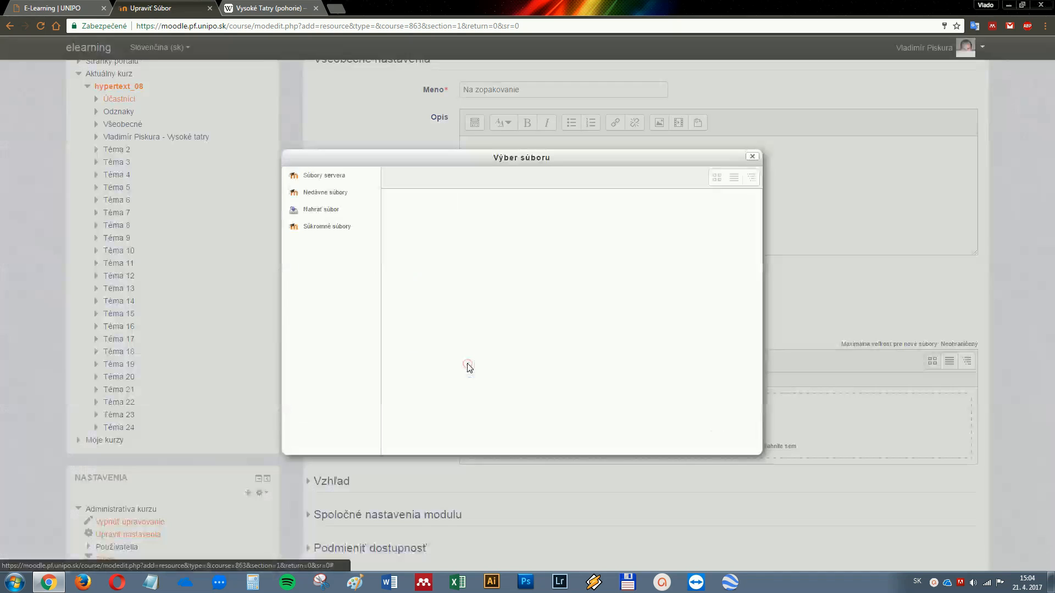
left_click(563, 234)
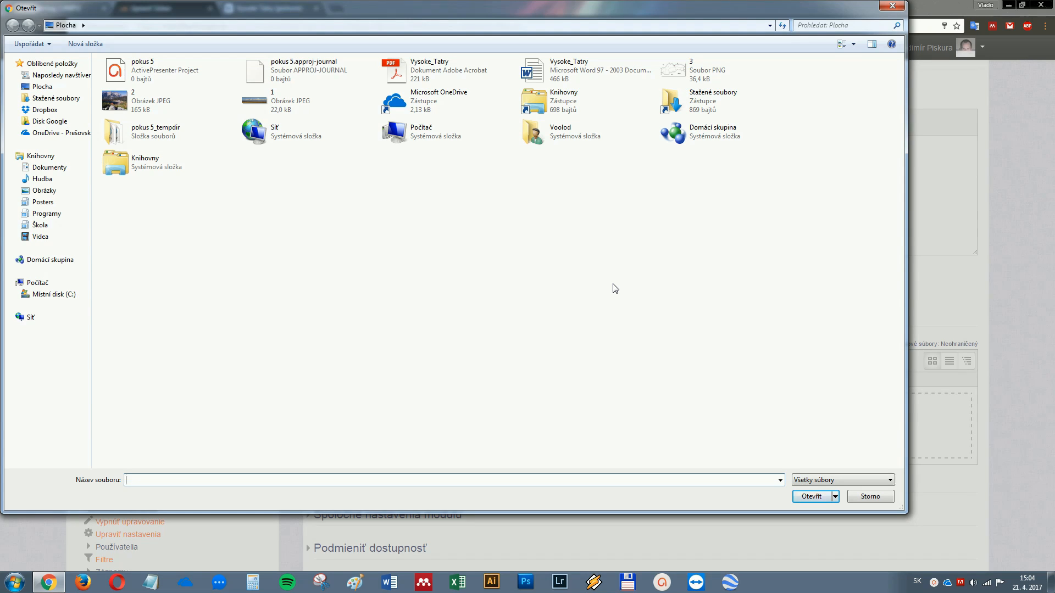
double_click(564, 67)
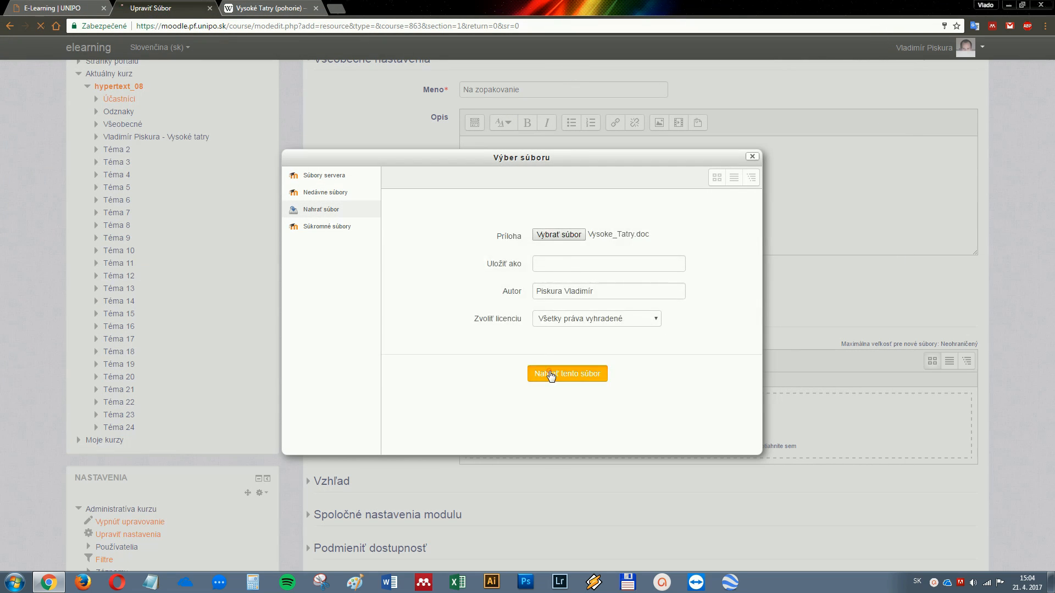
left_click(552, 375)
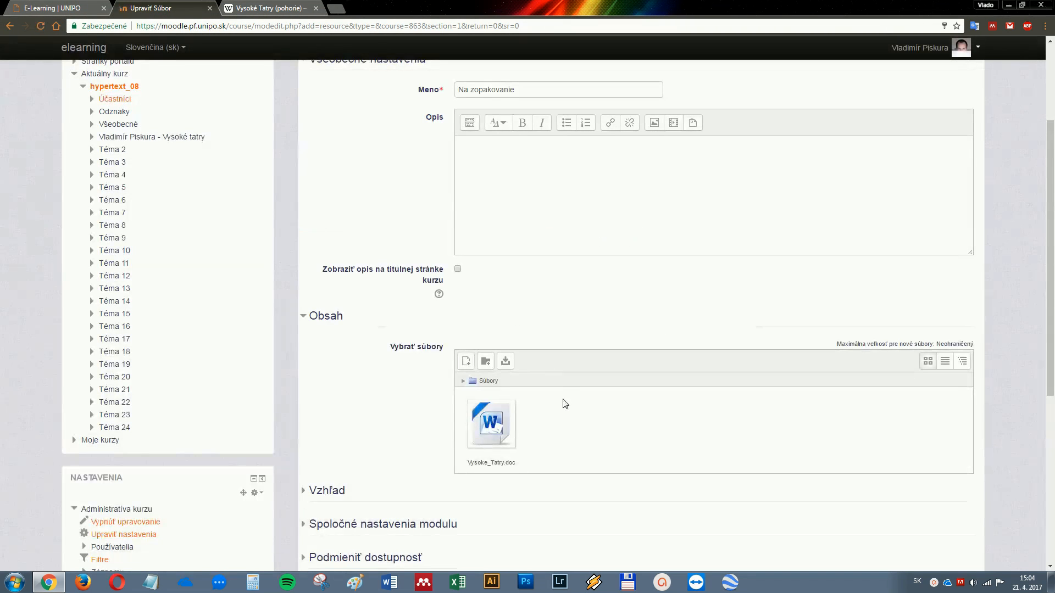
scroll(565, 404, "down", 4)
left_click(536, 396)
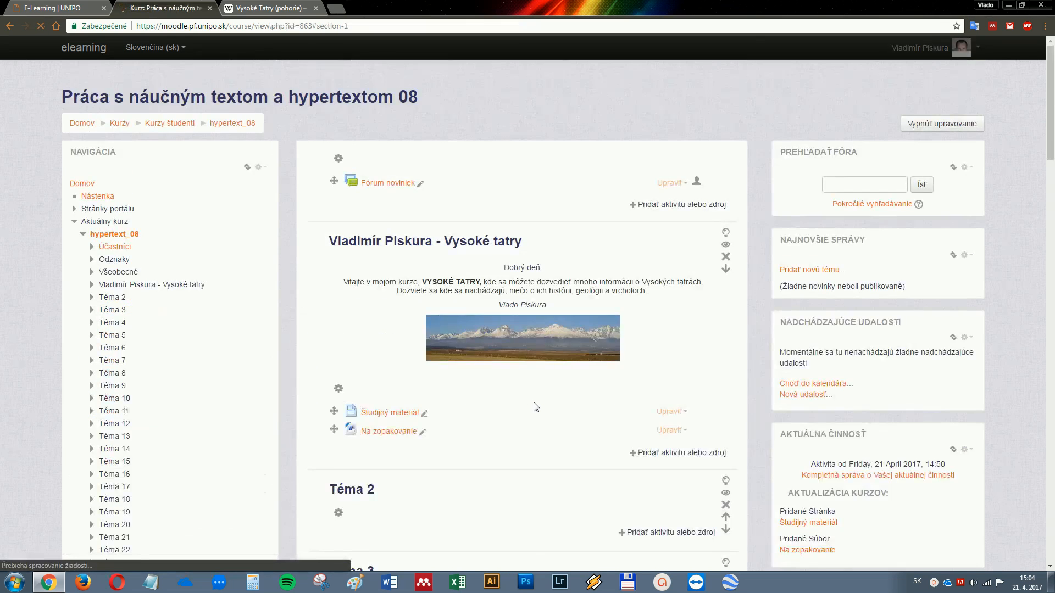
Turn editing off and test the "Na zopakovanie" resource by downloading its file.
scroll(642, 313, "up", 1)
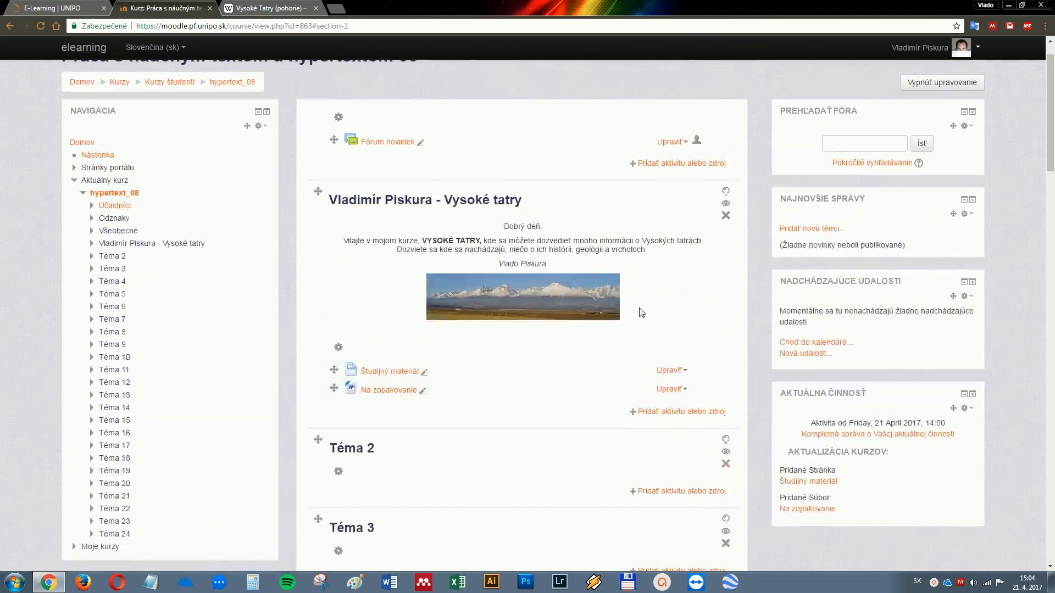
left_click(935, 83)
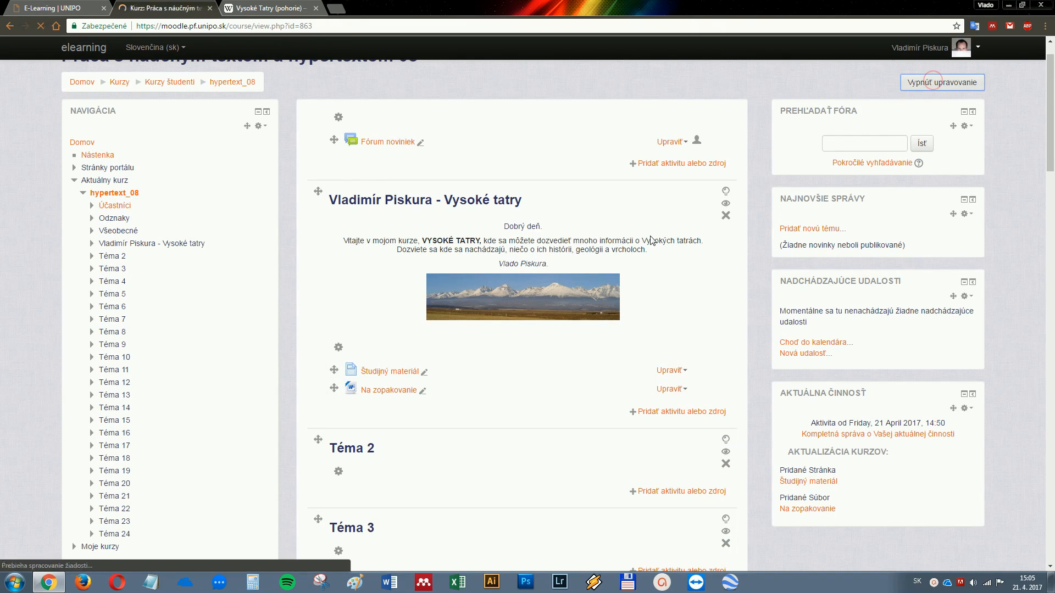
scroll(529, 306, "down", 3)
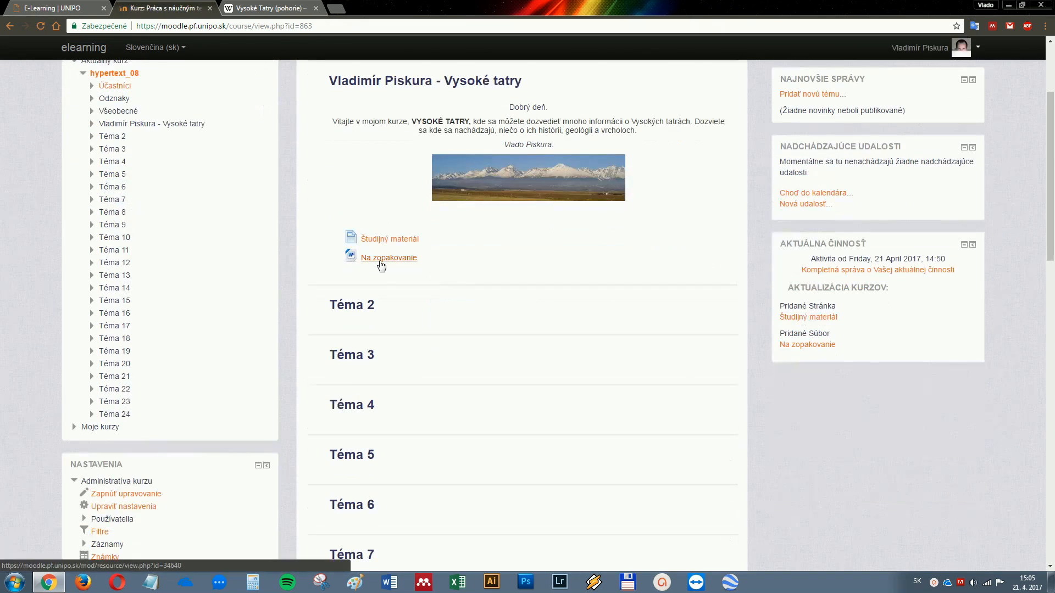
left_click(383, 262)
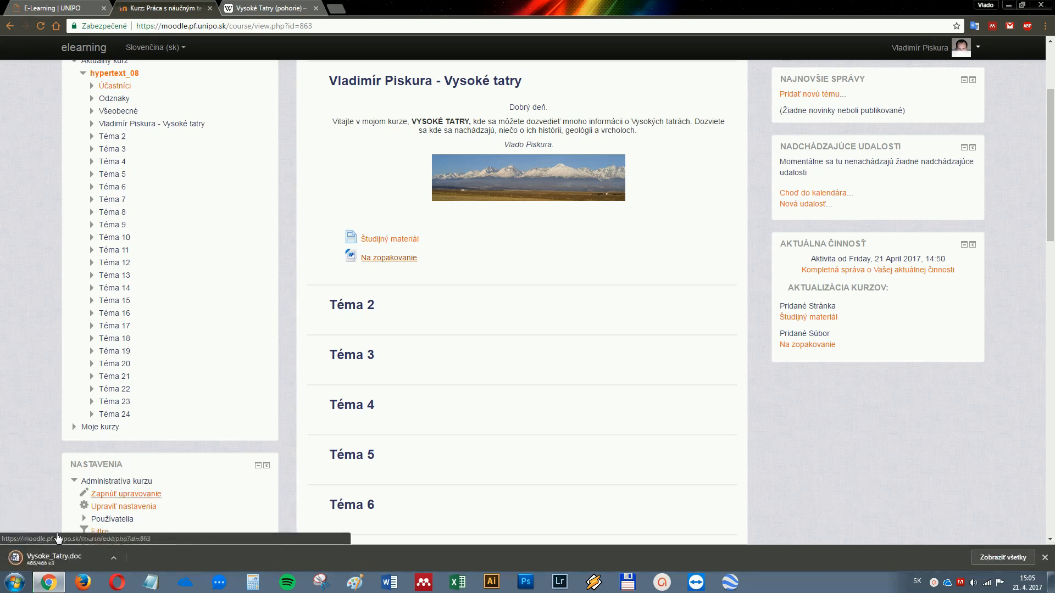
Turn editing back on and indent the "Na zopakovanie" resource one level to the right in the topic.
scroll(243, 502, "up", 2)
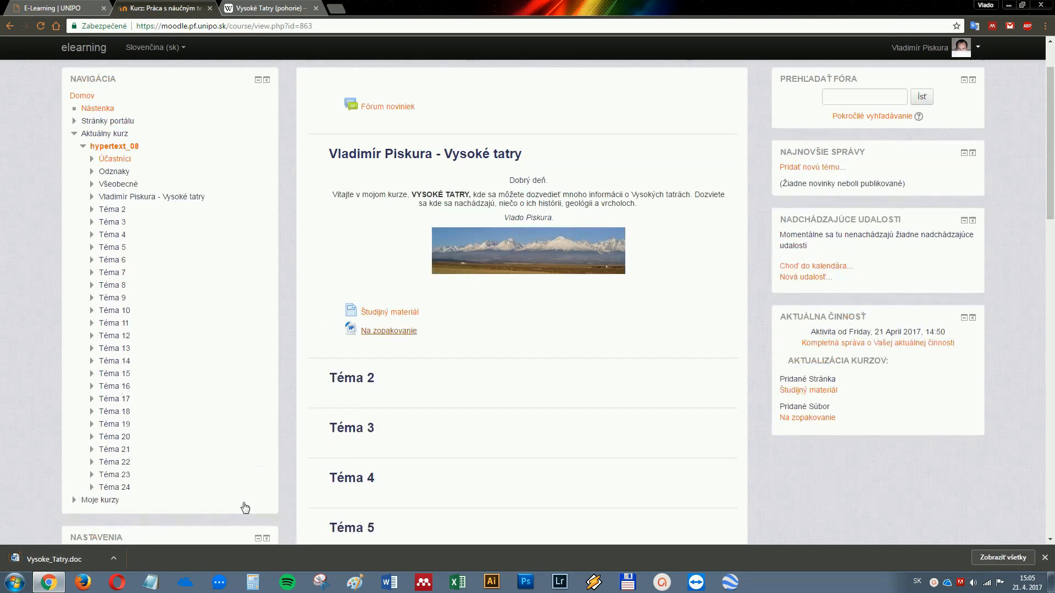
scroll(245, 507, "up", 2)
left_click(931, 125)
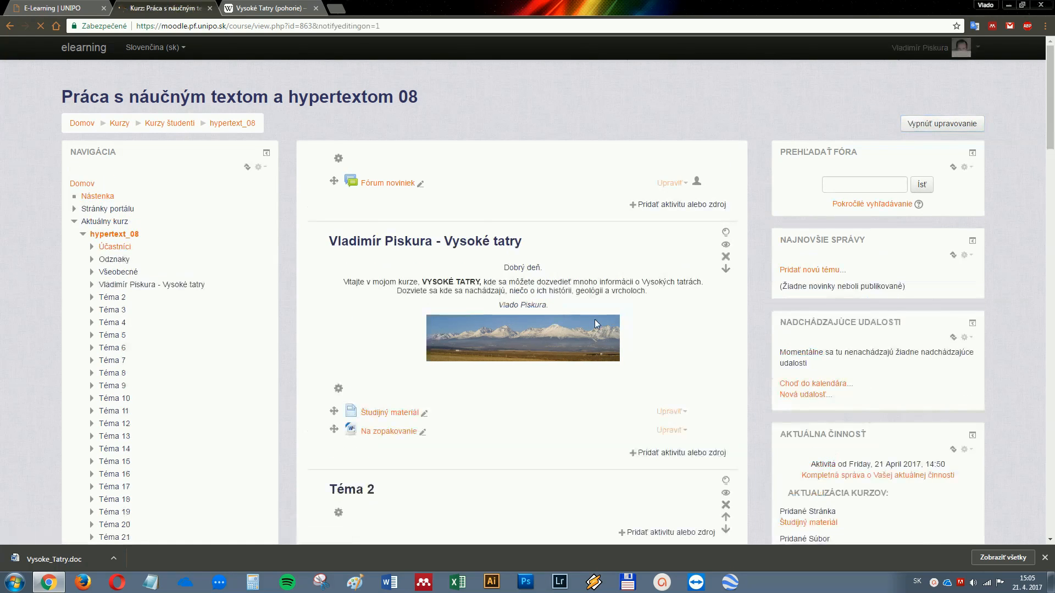
scroll(594, 318, "down", 1)
left_click(667, 358)
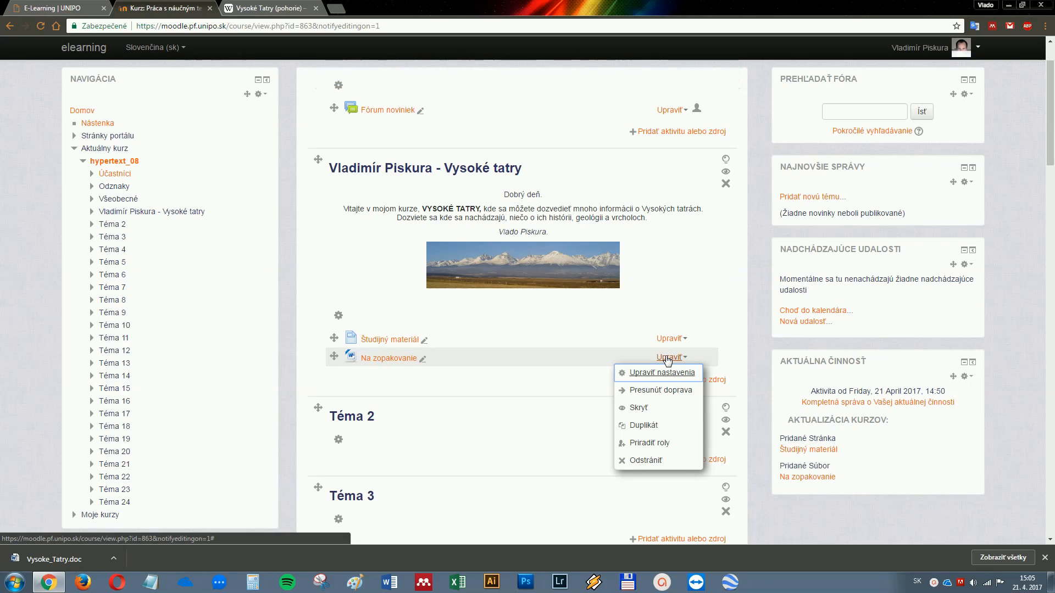
left_click(669, 391)
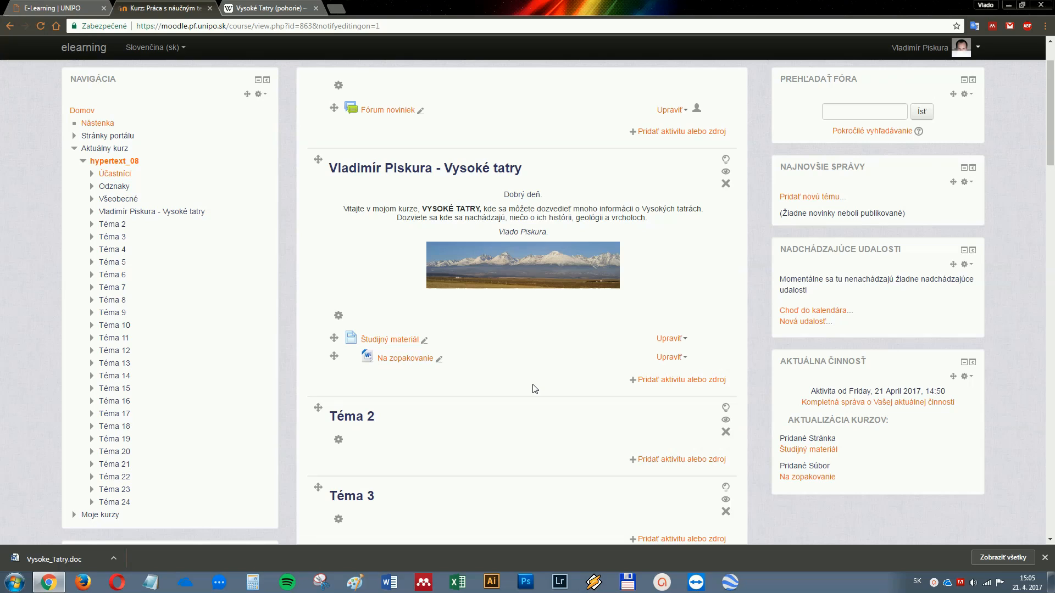
Add a new Súbor resource named "Na zopakovanie 2" to the Vysoké tatry topic.
left_click(667, 381)
scroll(442, 393, "down", 3)
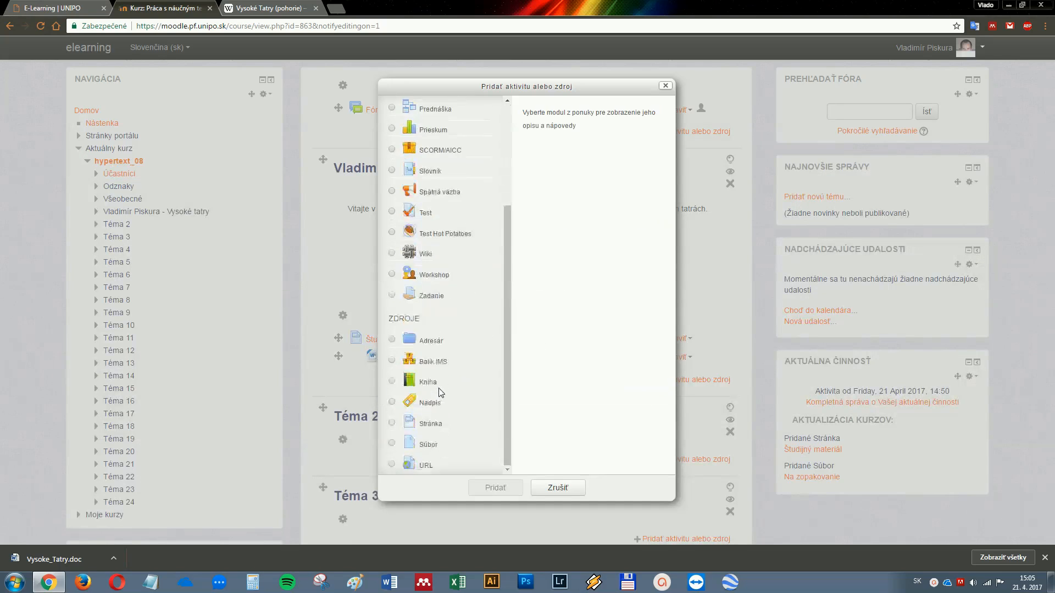
left_click(397, 447)
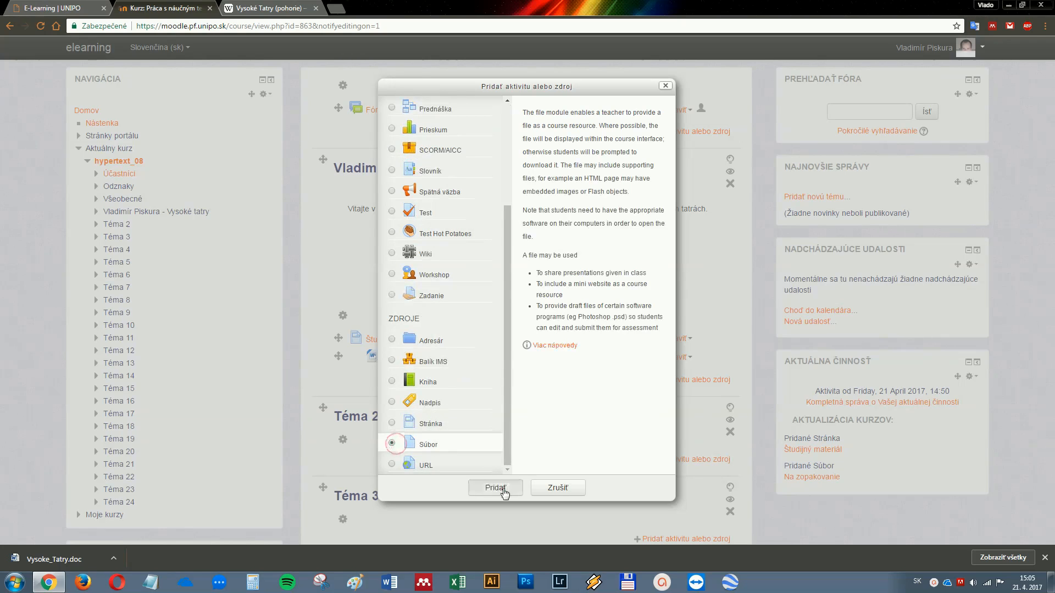
left_click(501, 491)
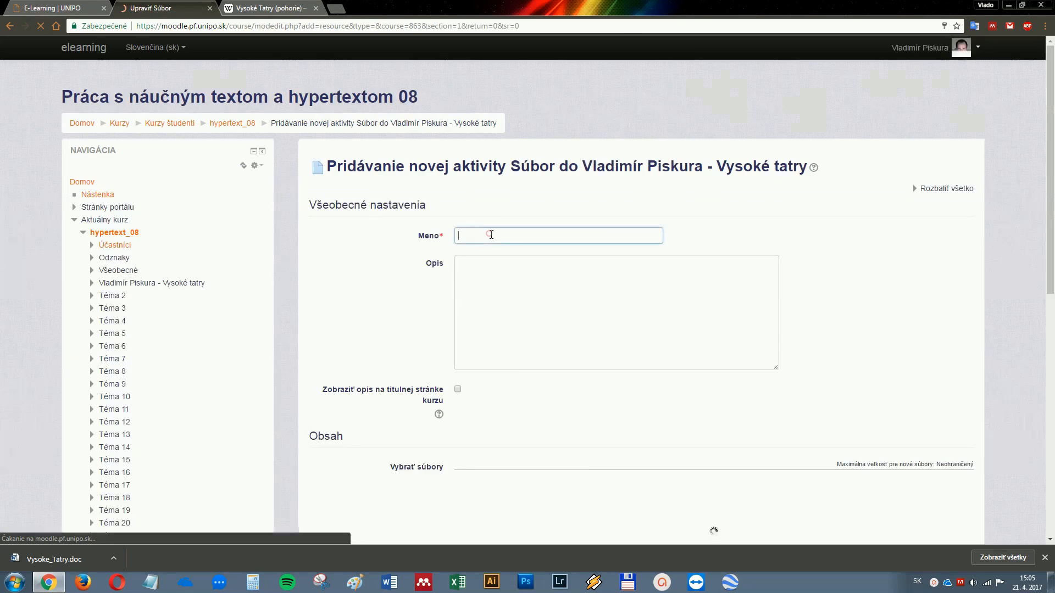
type("Na zopakovanie 2")
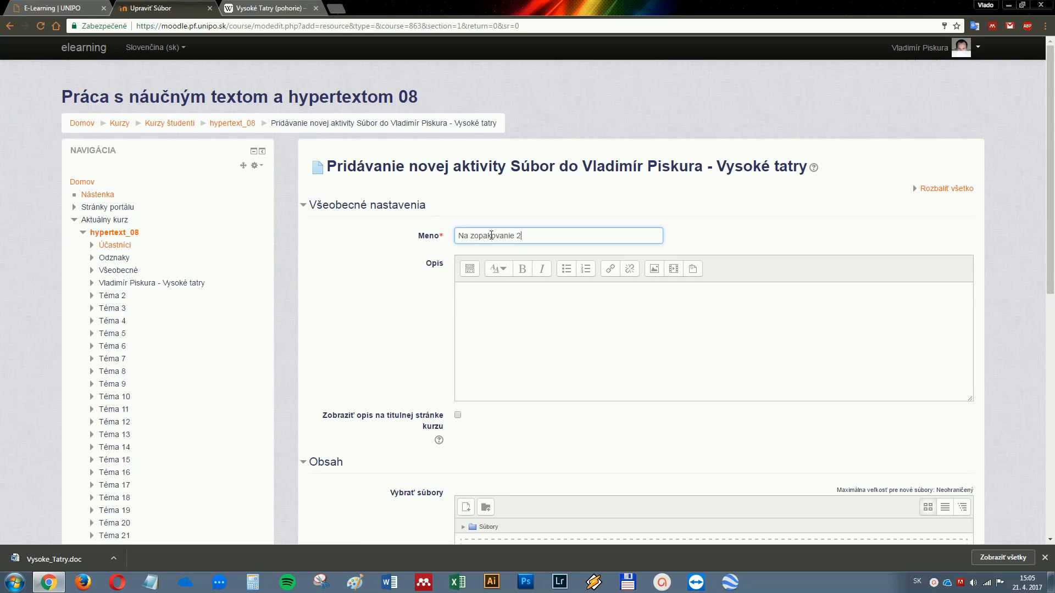
Upload Vysoke_Tatry.pdf as the content of "Na zopakovanie 2" and save it back to the course.
scroll(422, 393, "down", 3)
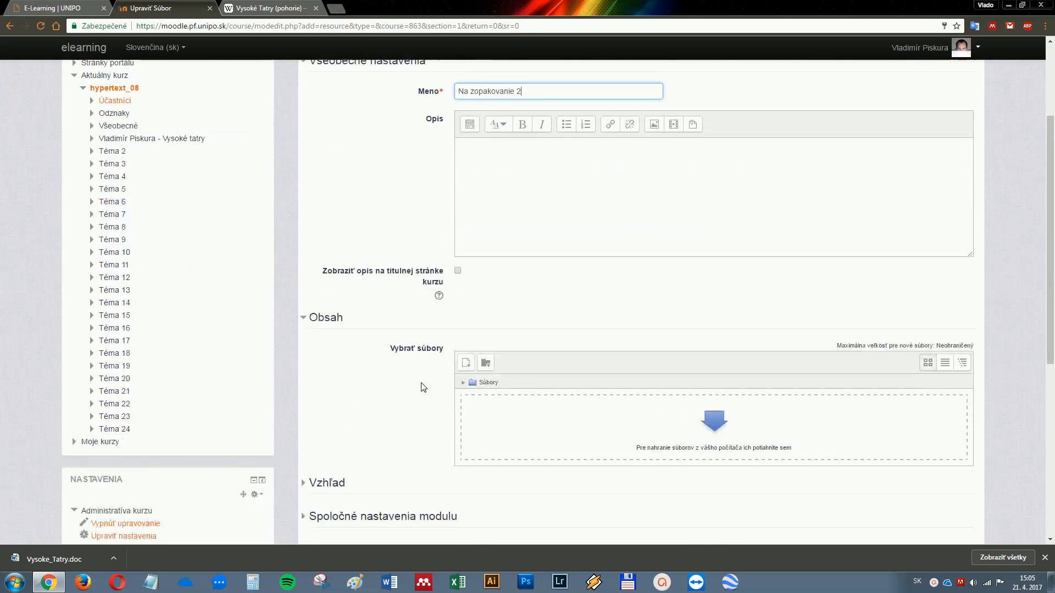
left_click(465, 363)
left_click(558, 222)
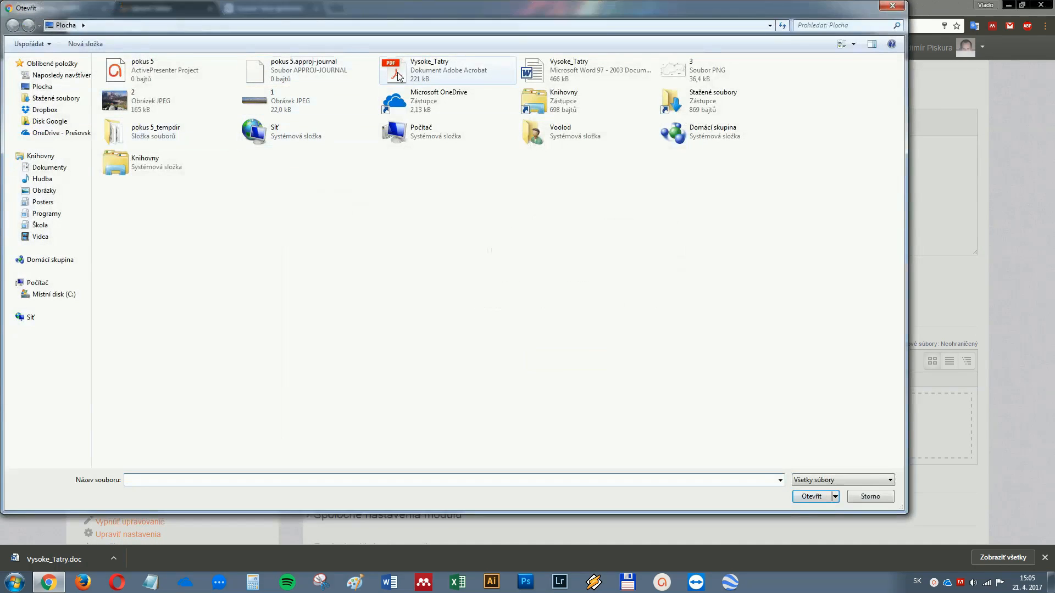
double_click(399, 74)
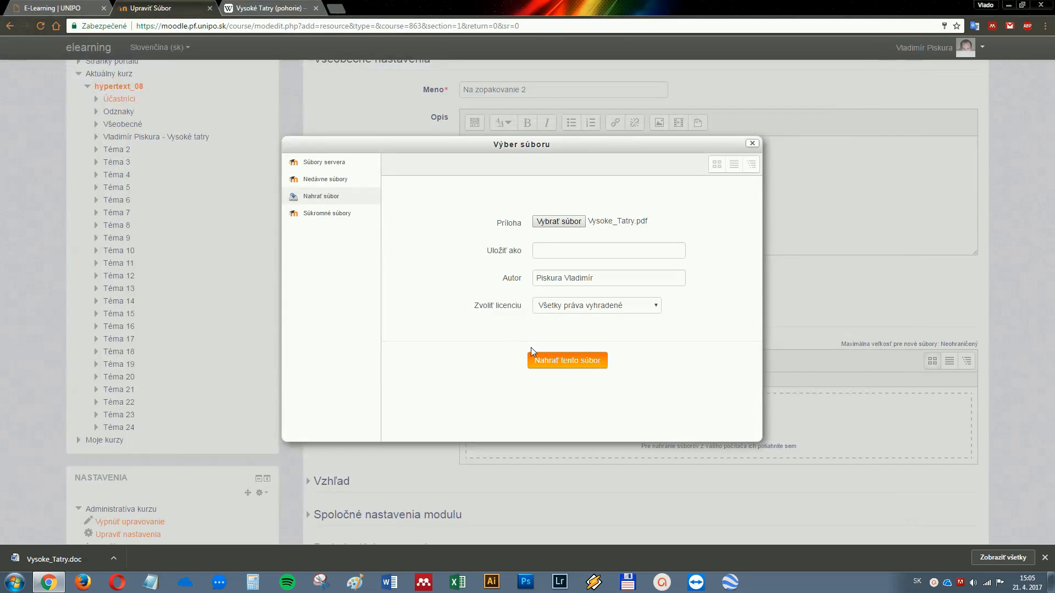
left_click(539, 360)
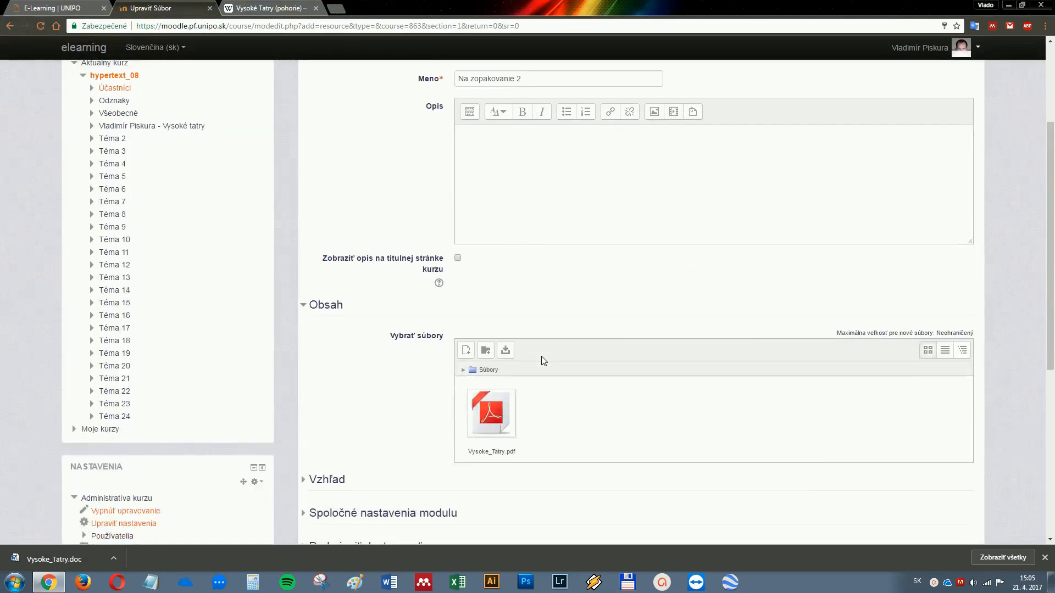
scroll(541, 360, "down", 4)
left_click(500, 390)
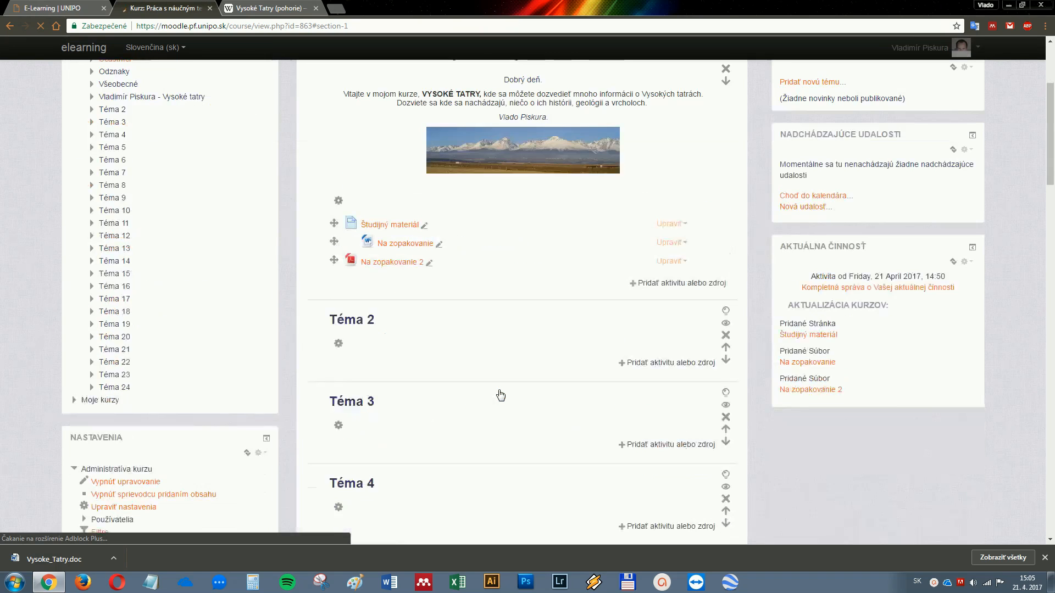
Indent the "Na zopakovanie 2" resource one level to the right in the topic.
left_click(669, 261)
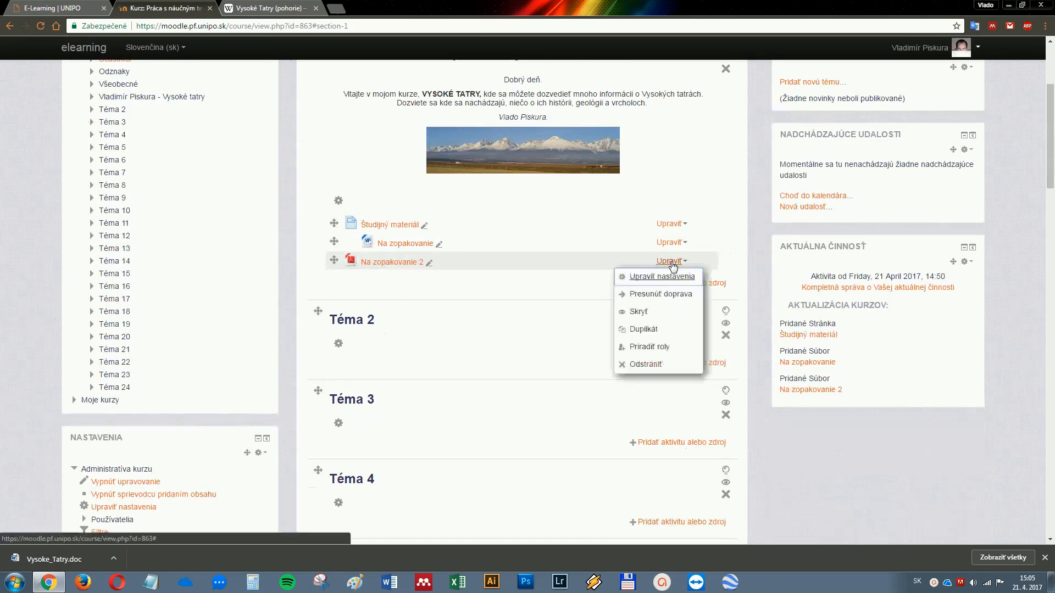
left_click(674, 298)
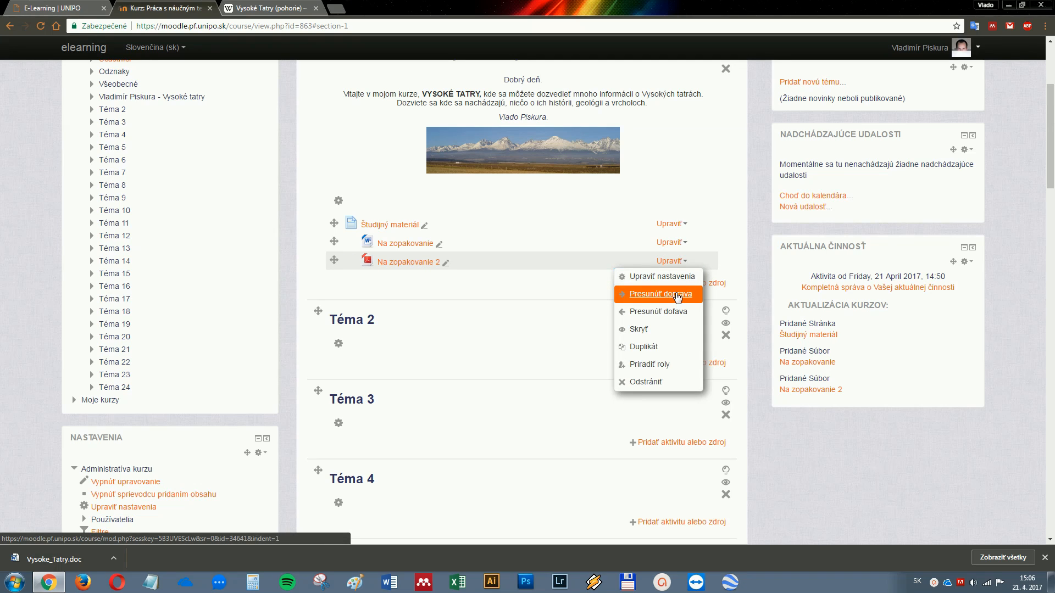
left_click(551, 278)
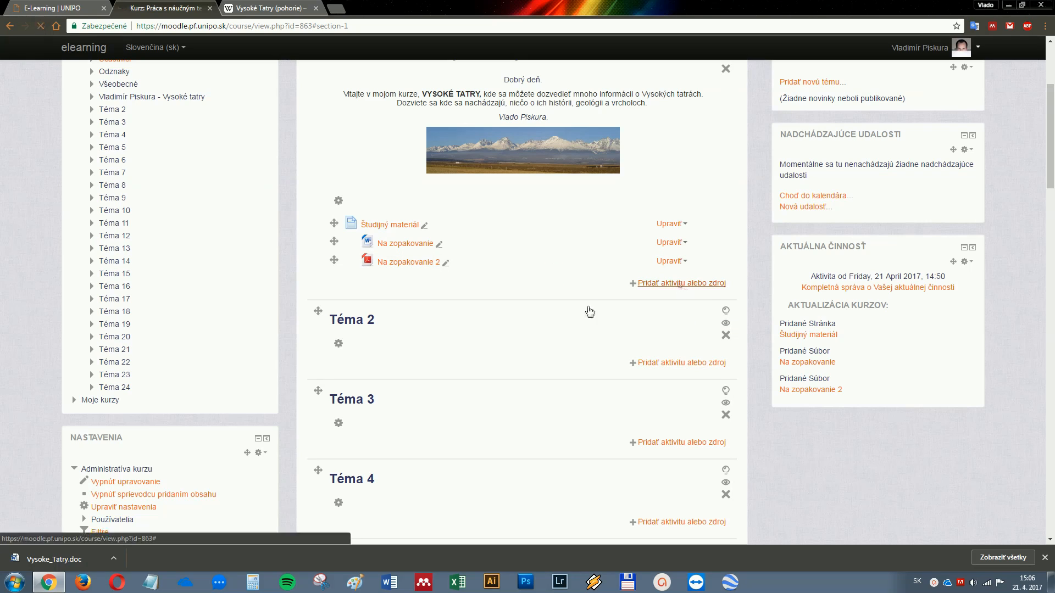
Add an Adresár resource named "Obrázky" to the Vysoké tatry topic.
left_click(681, 285)
scroll(477, 368, "down", 5)
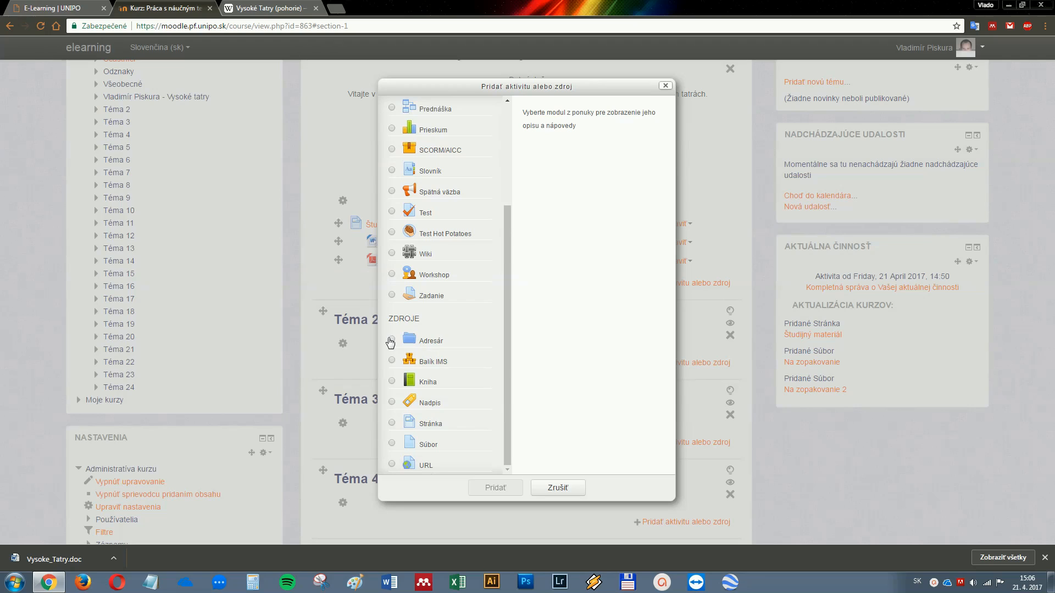
left_click(393, 340)
left_click(493, 491)
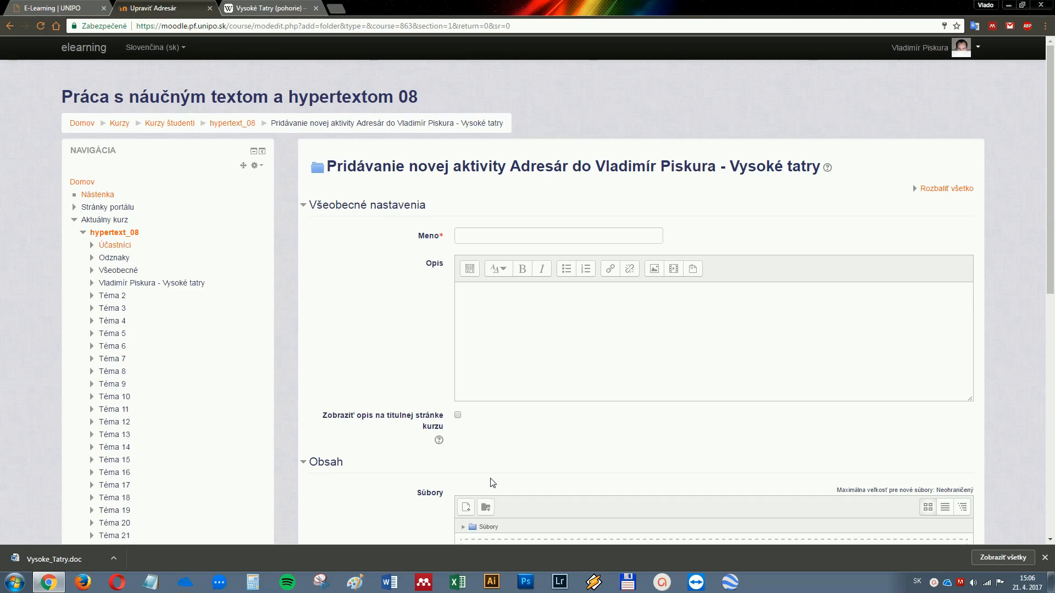
left_click(530, 228)
type("Obrázky")
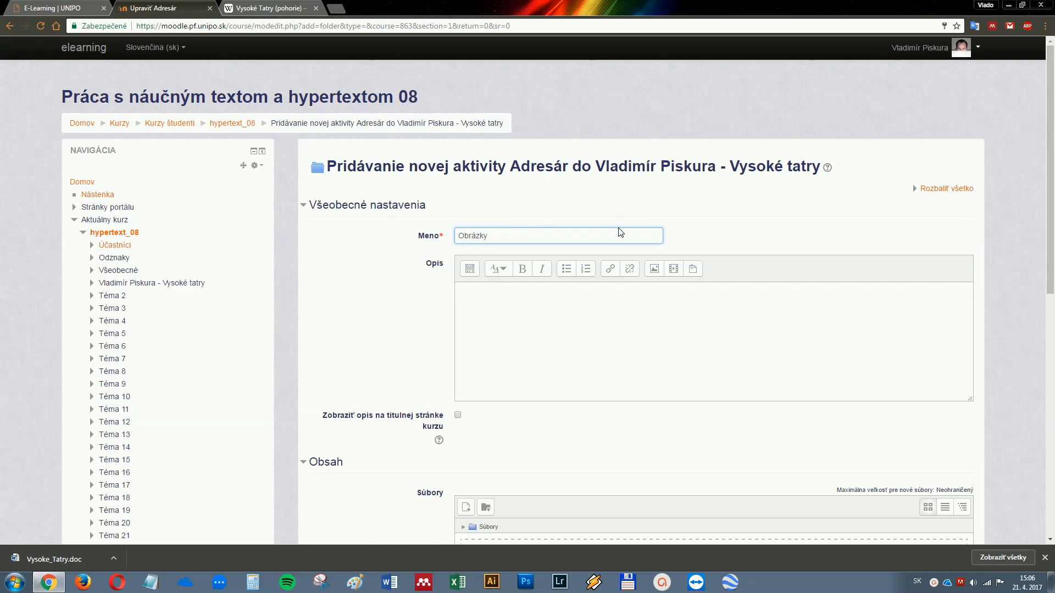
Upload the image 2.jpg from the desktop into the "Obrázky" folder's files.
scroll(620, 233, "down", 4)
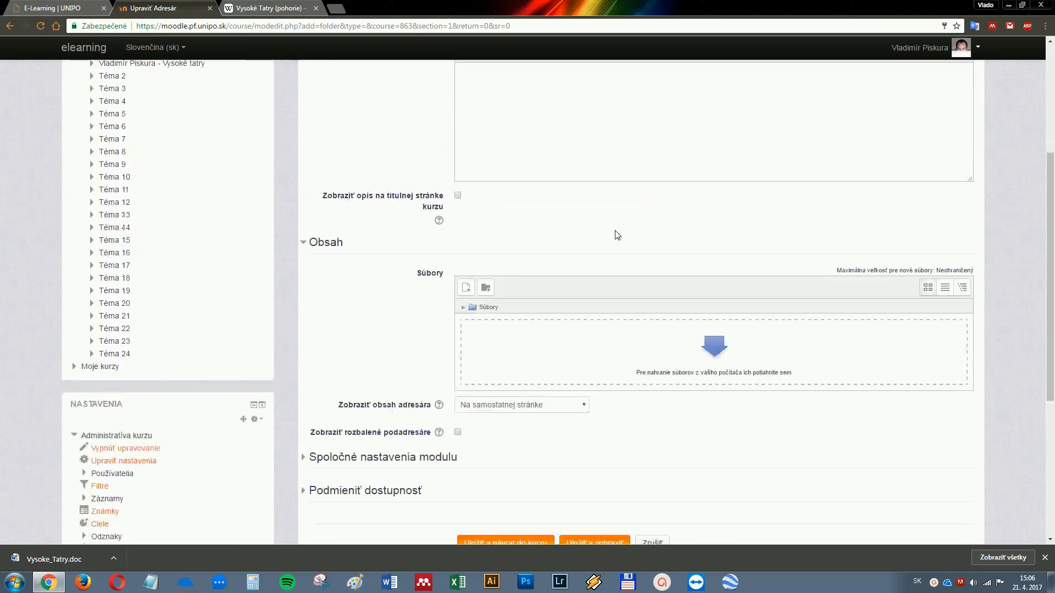
left_click(467, 289)
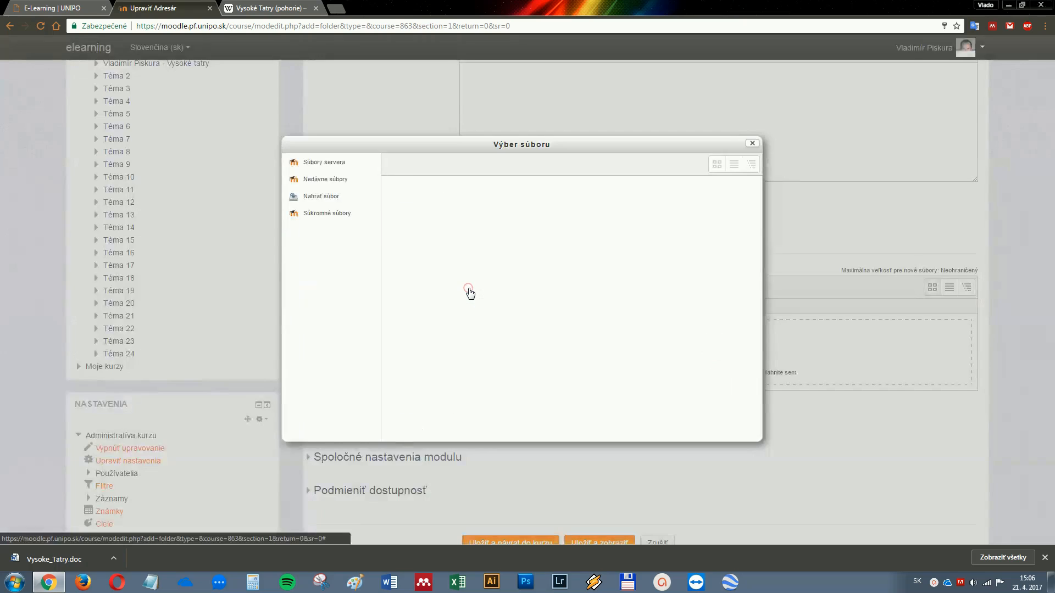
left_click(565, 225)
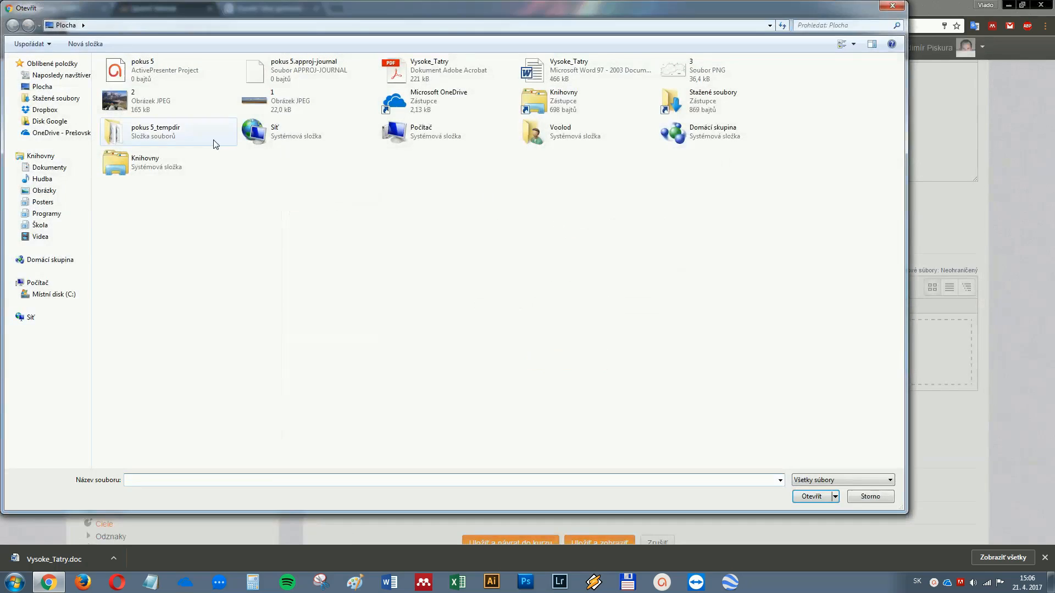
left_click(122, 103)
double_click(122, 104)
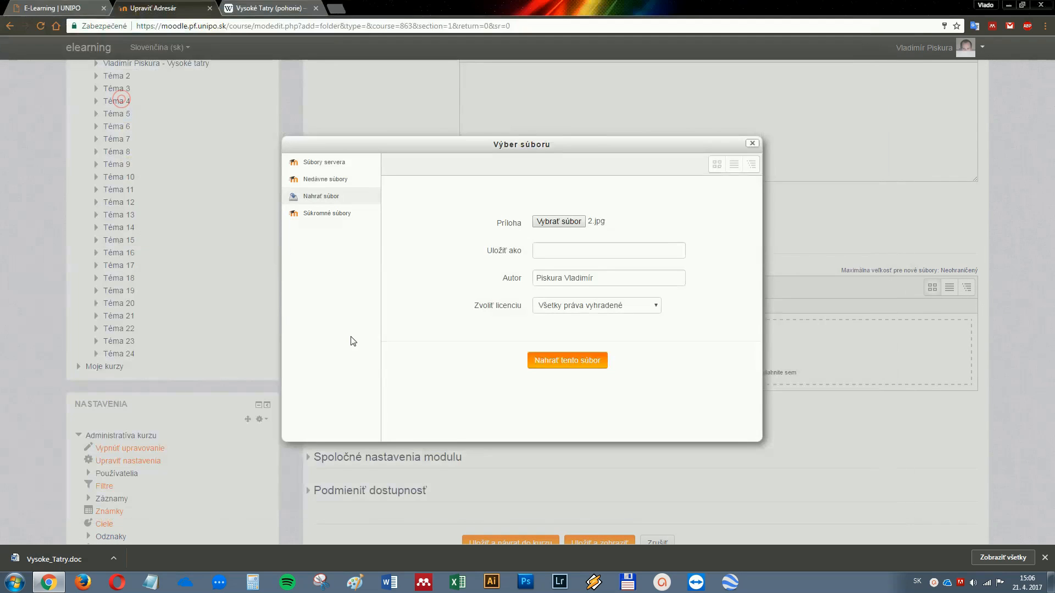
left_click(558, 358)
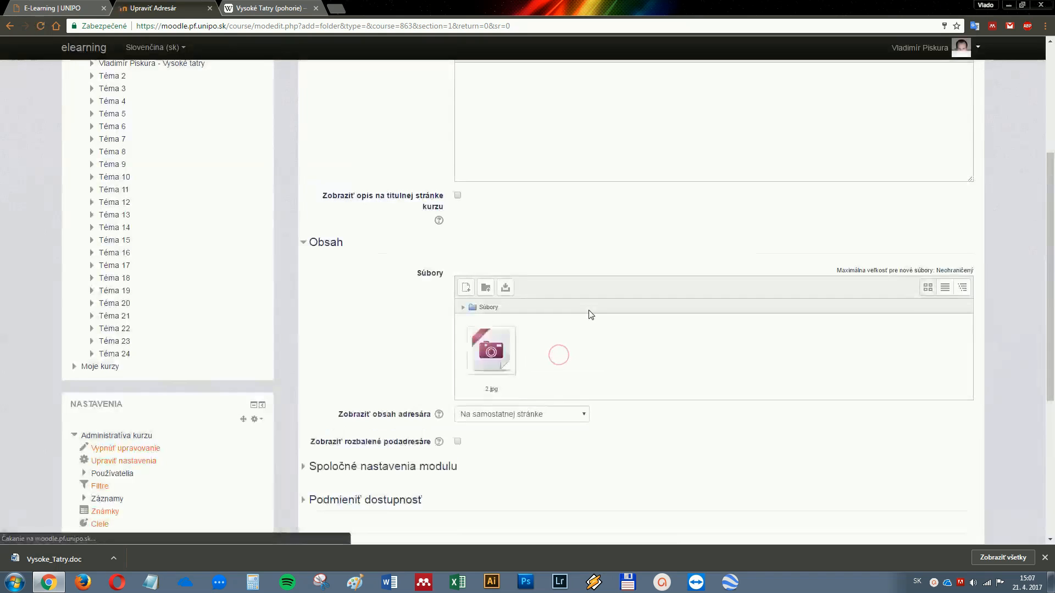
Upload the image 1.jpg from the desktop into the "Obrázky" folder's files.
left_click(467, 287)
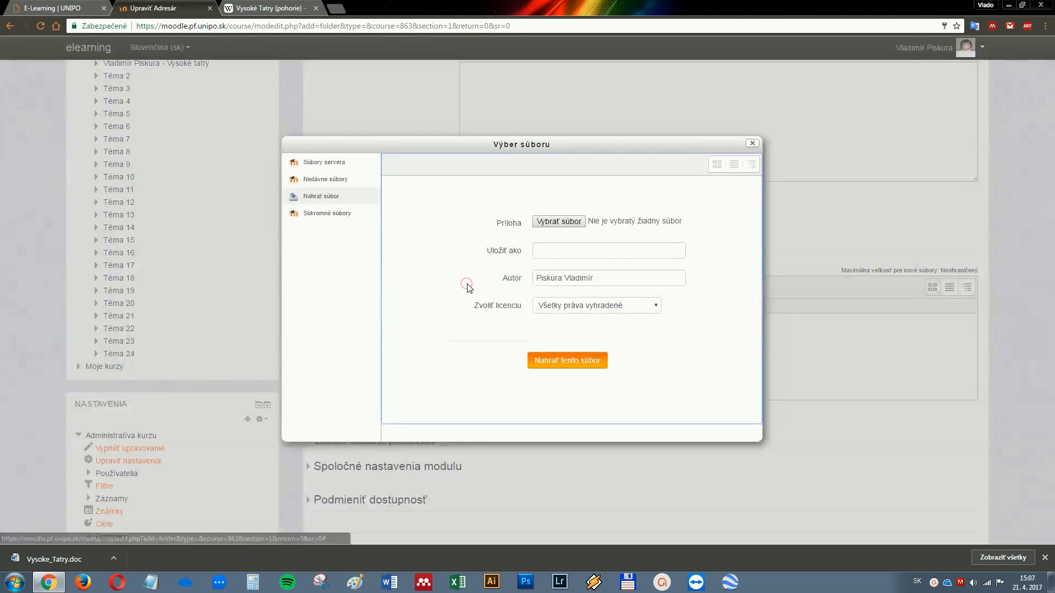
left_click(555, 219)
double_click(255, 110)
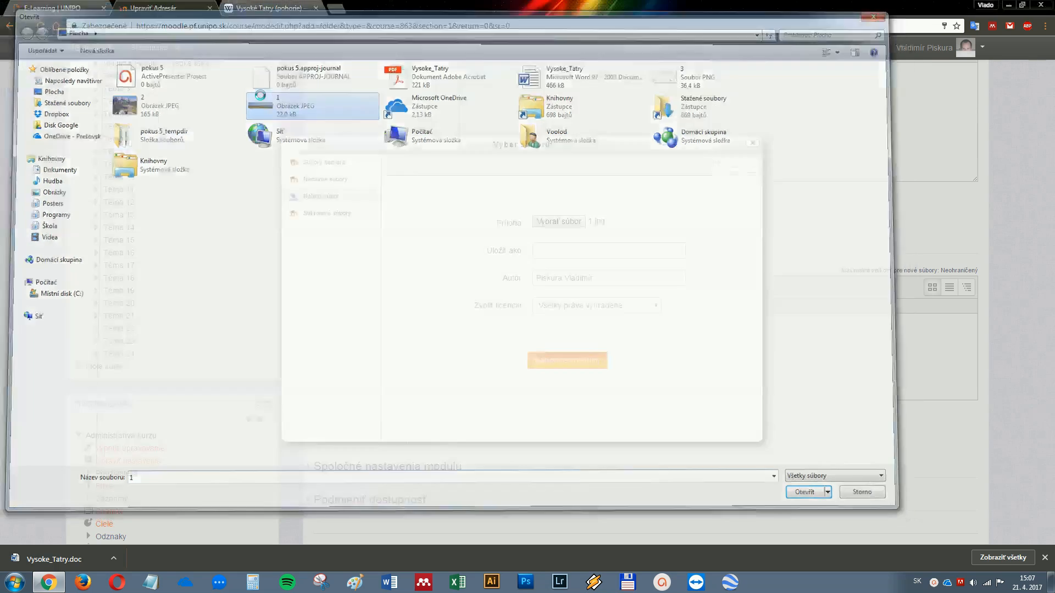
left_click(547, 360)
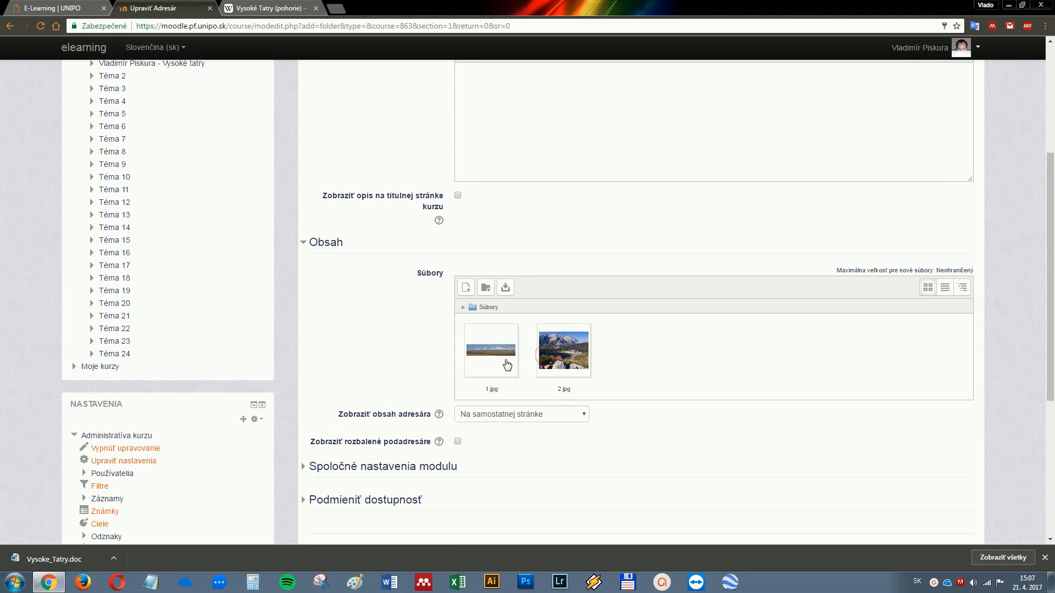
Upload 3.png into the "Obrázky" folder's files and save the folder back to the course.
left_click(468, 290)
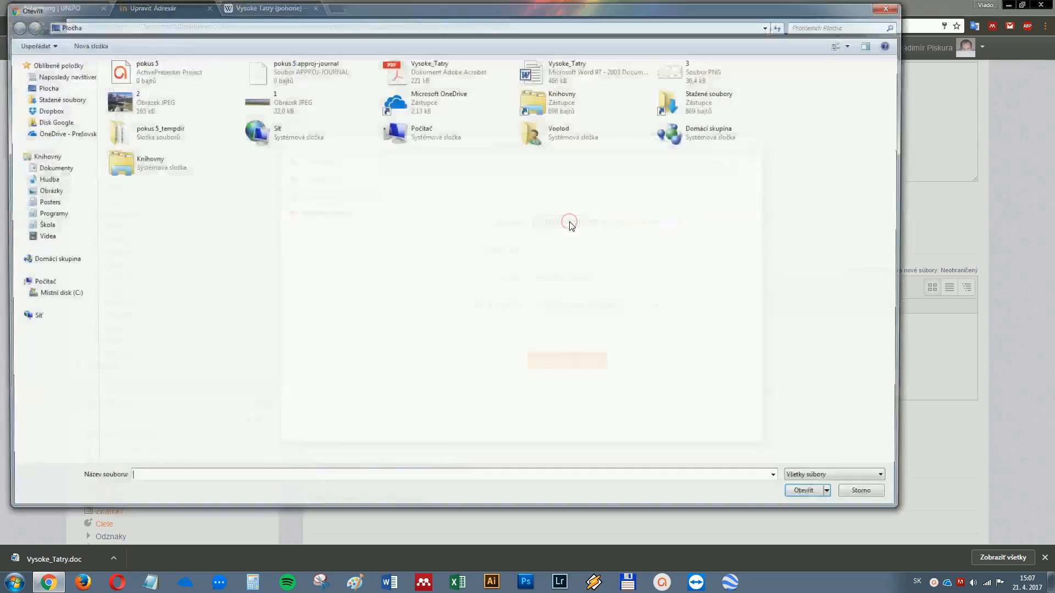
left_click(568, 222)
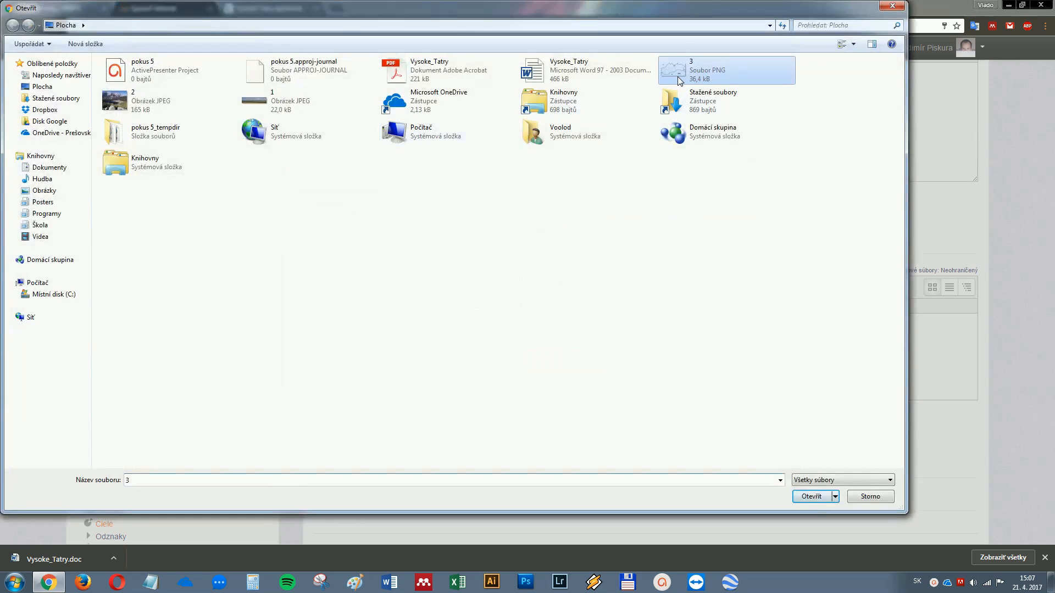
double_click(678, 77)
left_click(573, 362)
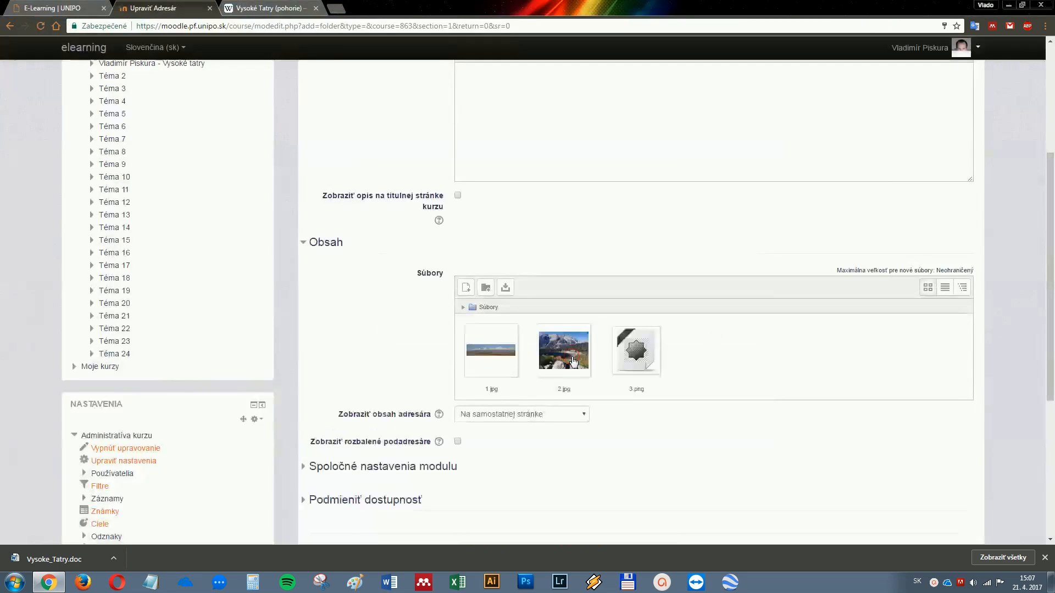
scroll(569, 364, "down", 5)
left_click(527, 279)
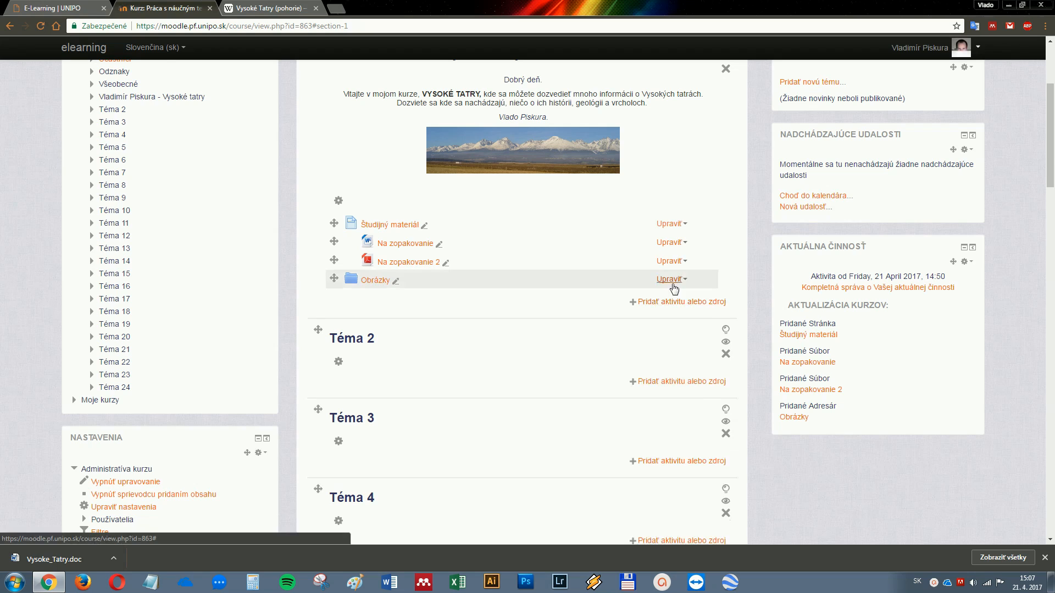
Indent the "Obrázky" folder two levels to the right in the topic.
left_click(671, 279)
left_click(681, 321)
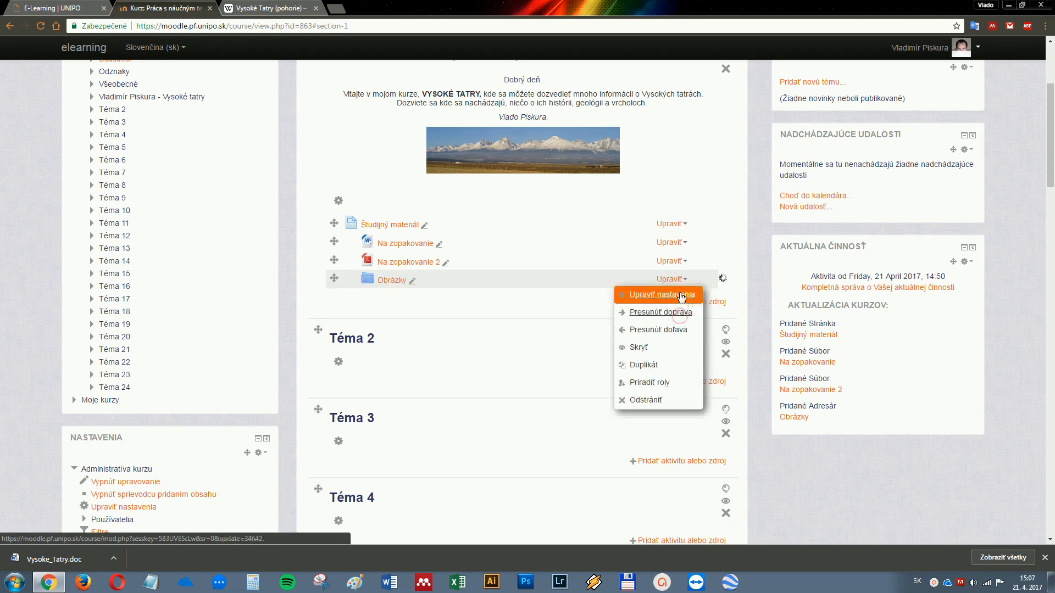
left_click(447, 310)
Turn editing off and test the "Obrázky" folder by downloading and viewing 1.jpg, closing the image viewer when done.
scroll(737, 306, "up", 3)
left_click(913, 125)
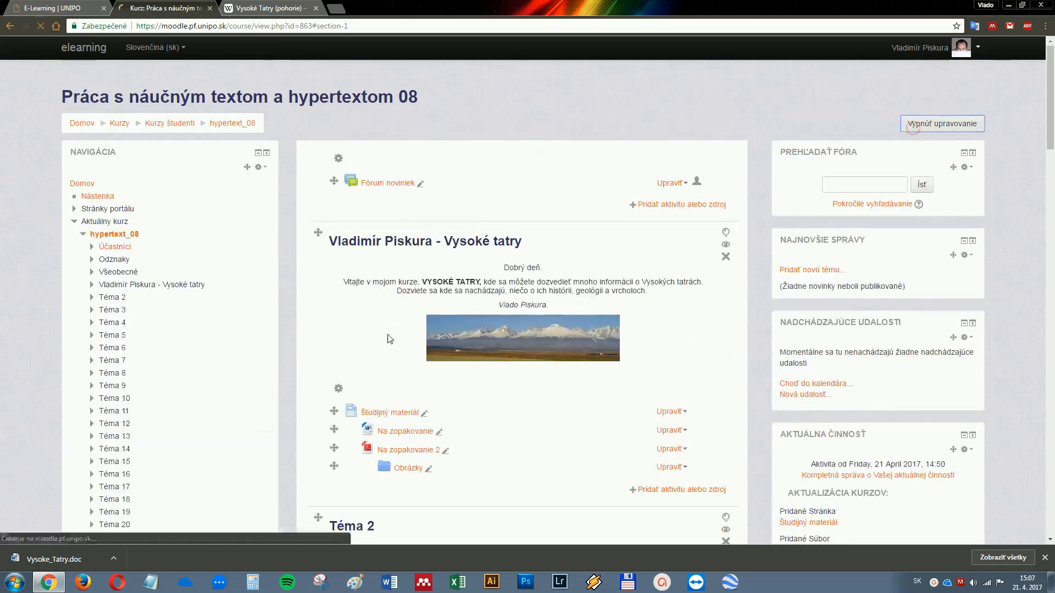
scroll(387, 357, "down", 1)
left_click(399, 368)
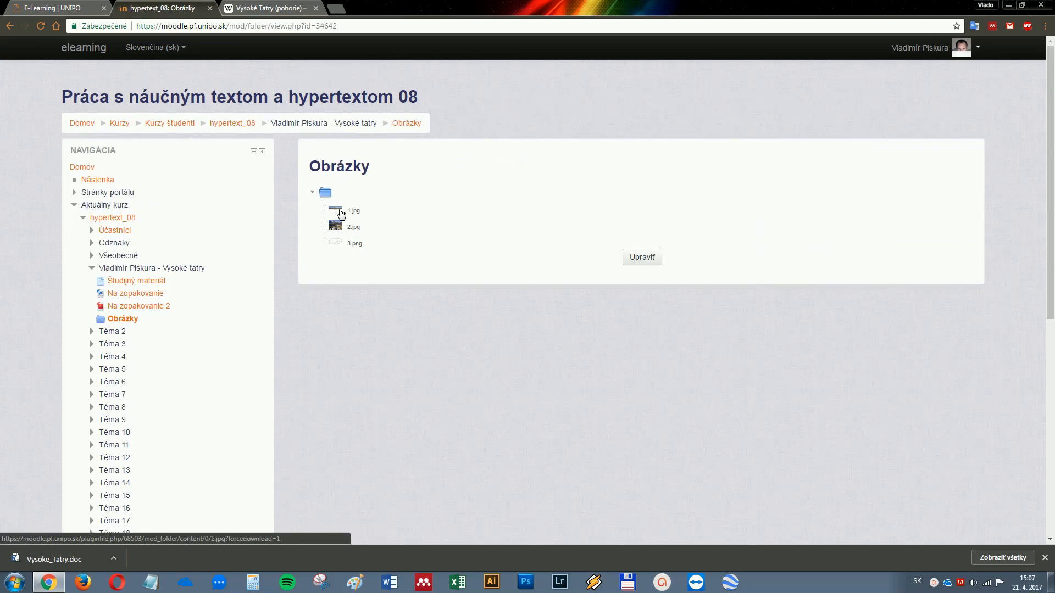
left_click(355, 209)
left_click(95, 546)
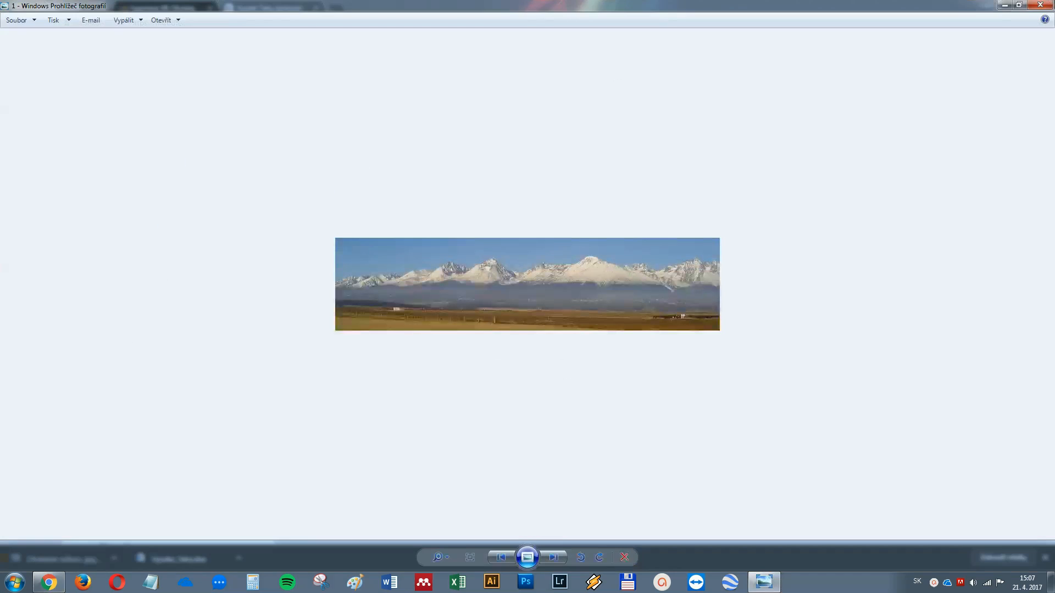
left_click(1049, 2)
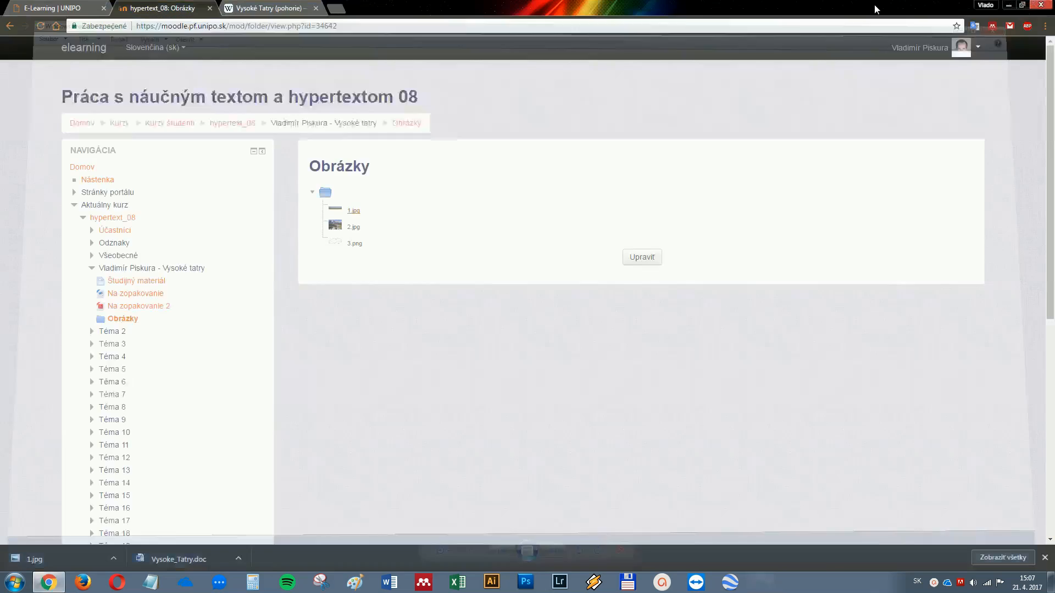
Return to the course page, turn editing on and add a URL resource named "Vysoké tatry - WIKI" to the Vysoké tatry topic.
left_click(227, 126)
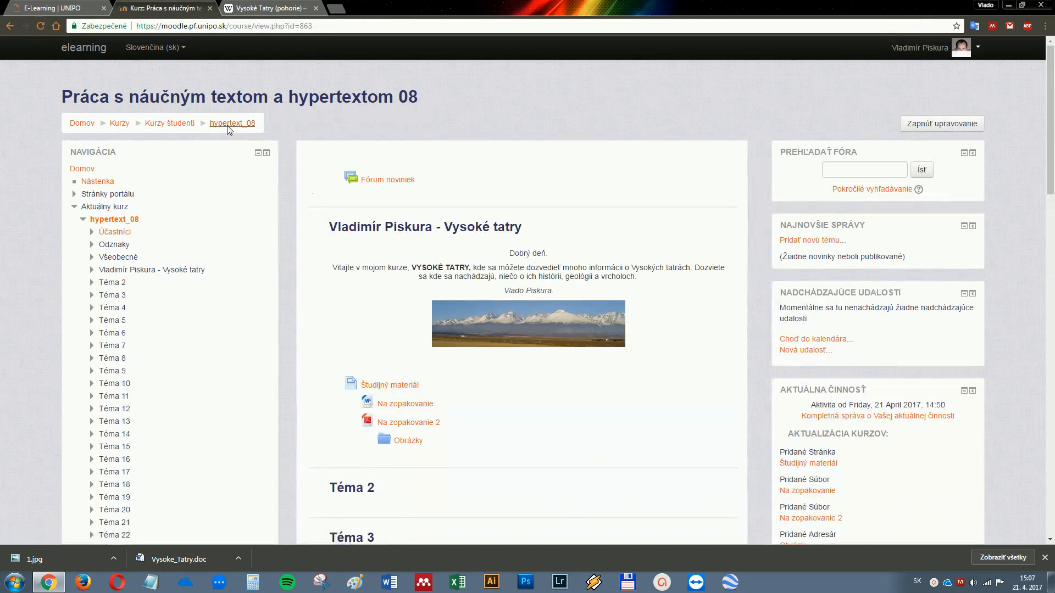
left_click(920, 126)
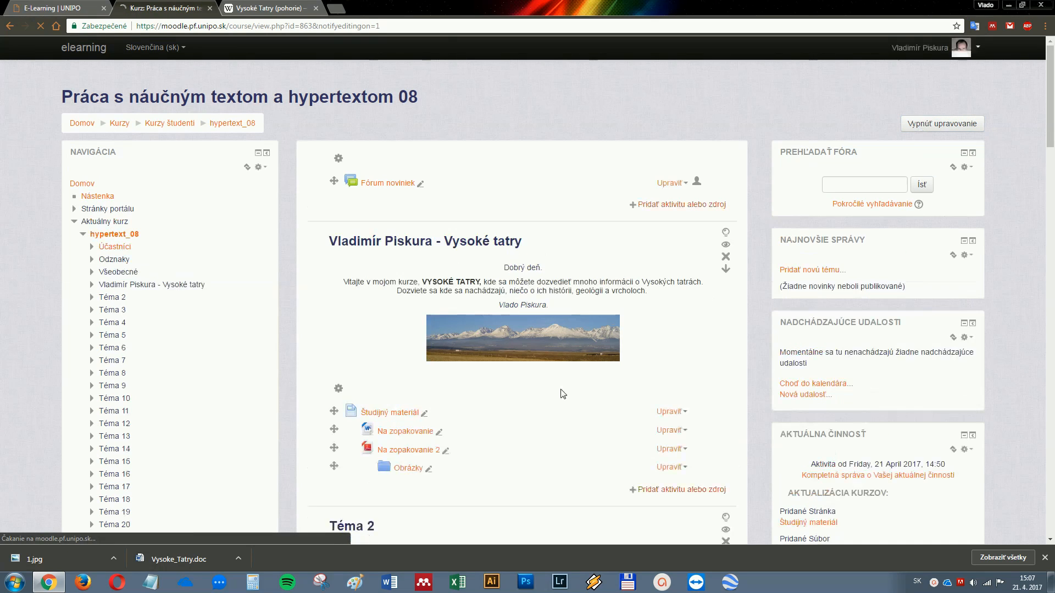
left_click(670, 489)
scroll(442, 360, "down", 3)
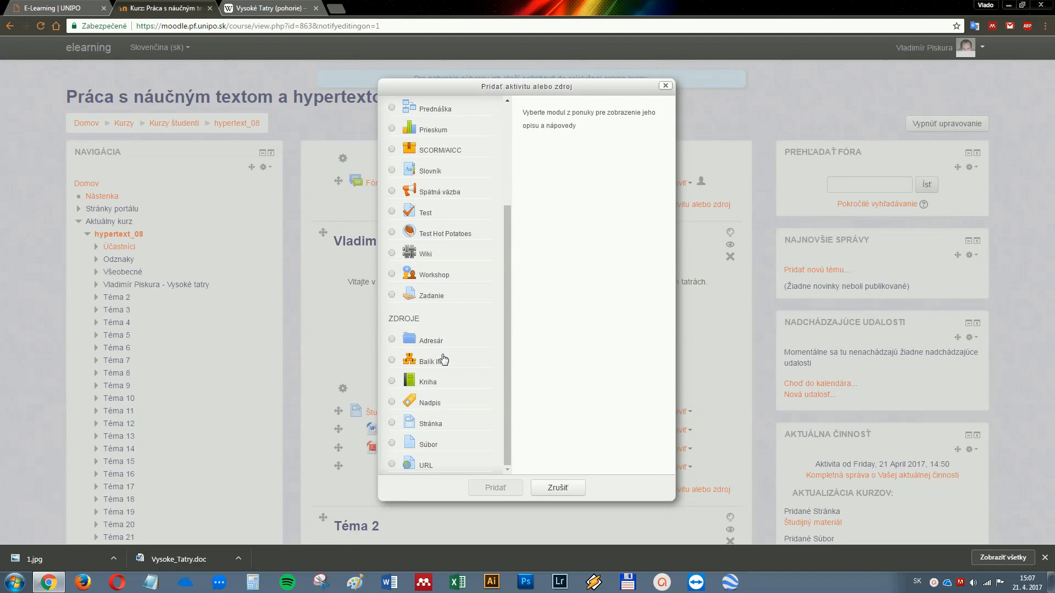
left_click(392, 465)
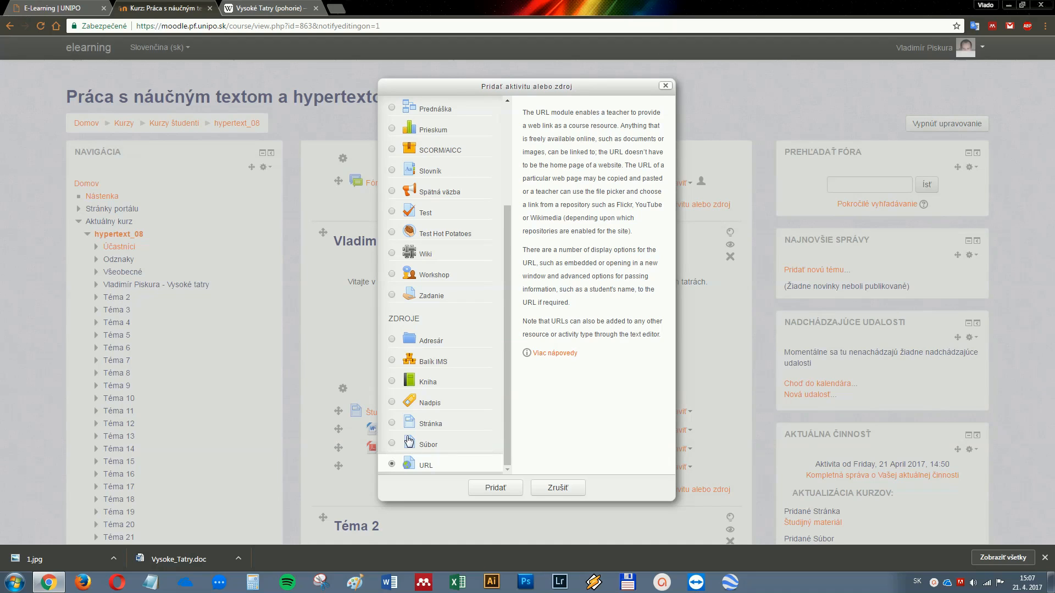
left_click(496, 488)
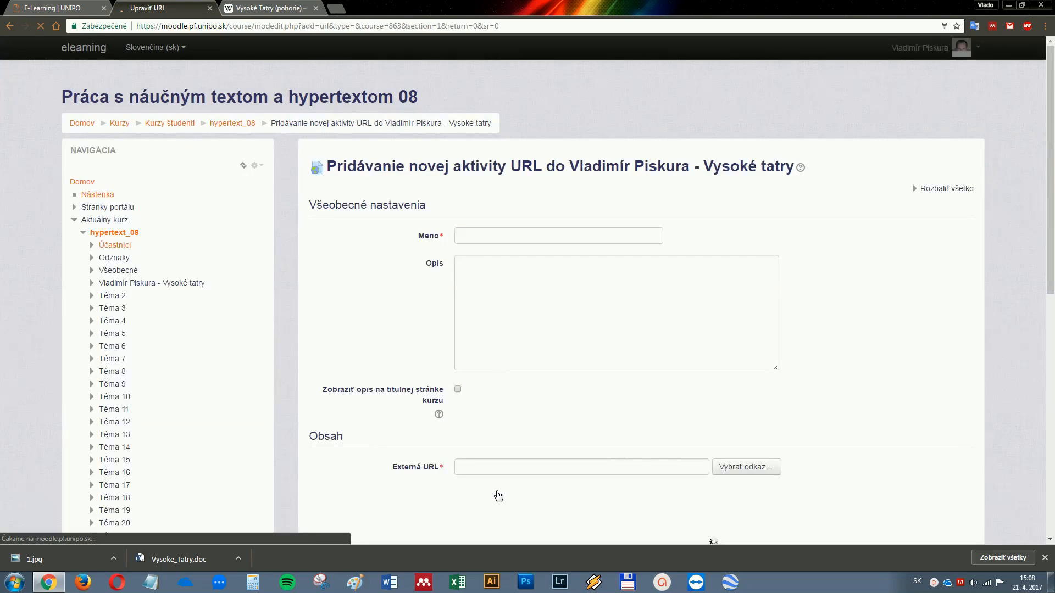
left_click(480, 235)
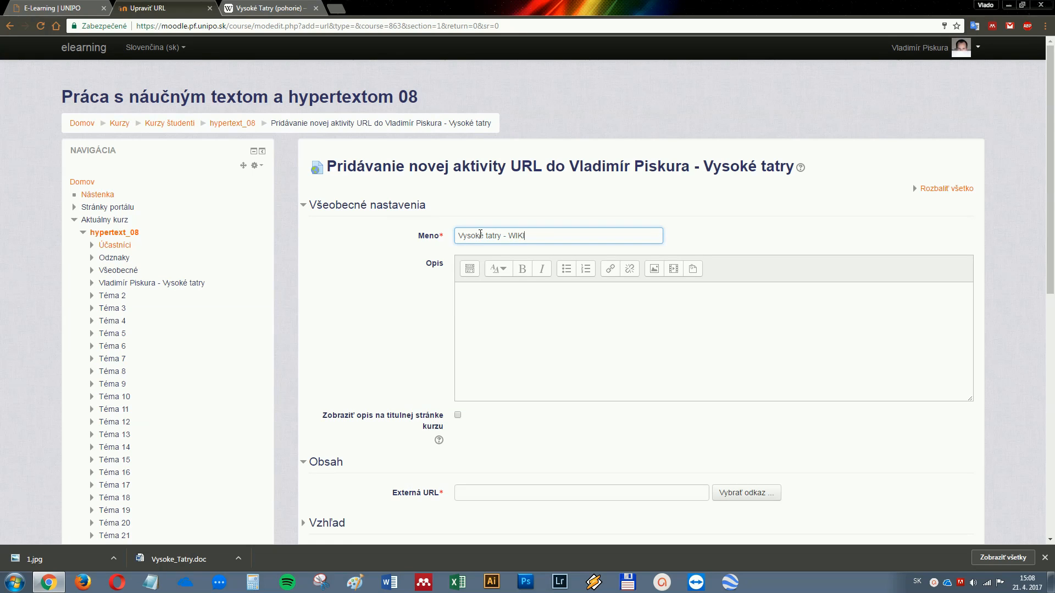
Set the external URL to the address of the Slovak Wikipedia article "Vysoké Tatry (pohorie)" and save the resource back to the course.
left_click(264, 6)
left_click(252, 26)
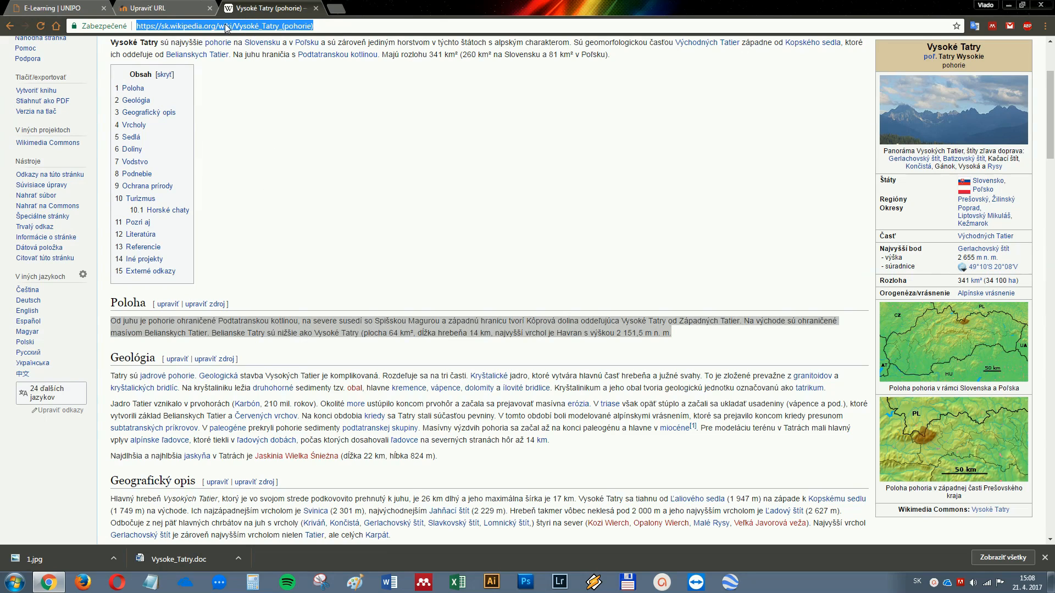
left_click(148, 8)
scroll(434, 385, "down", 2)
left_click(479, 421)
type("https://sk.wikipedia.org/wiki/Vysok%C3%A9_Tatry_(pohorie)")
scroll(479, 422, "down", 3)
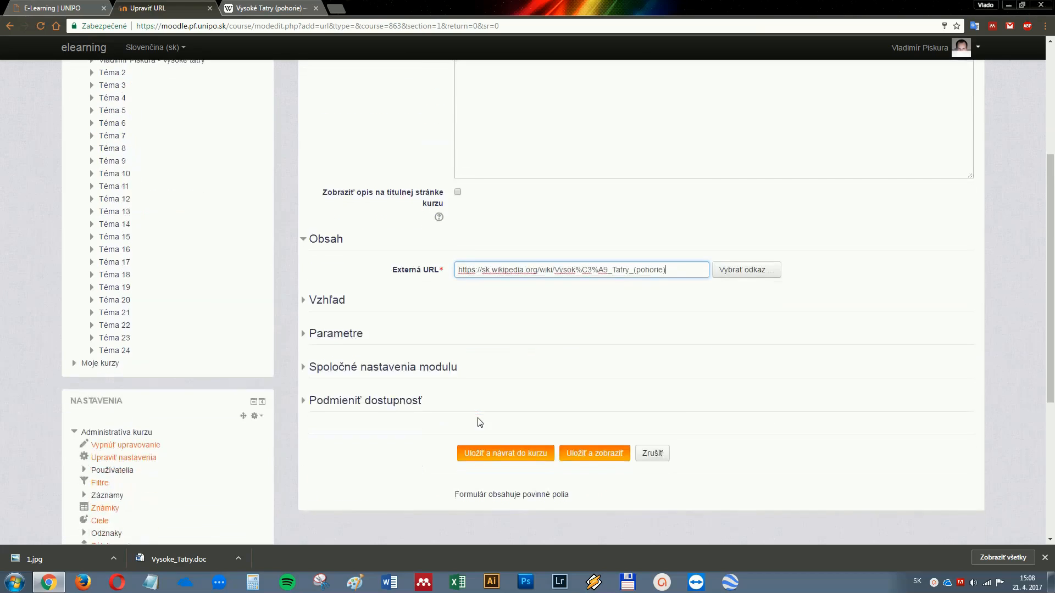
scroll(494, 417, "down", 3)
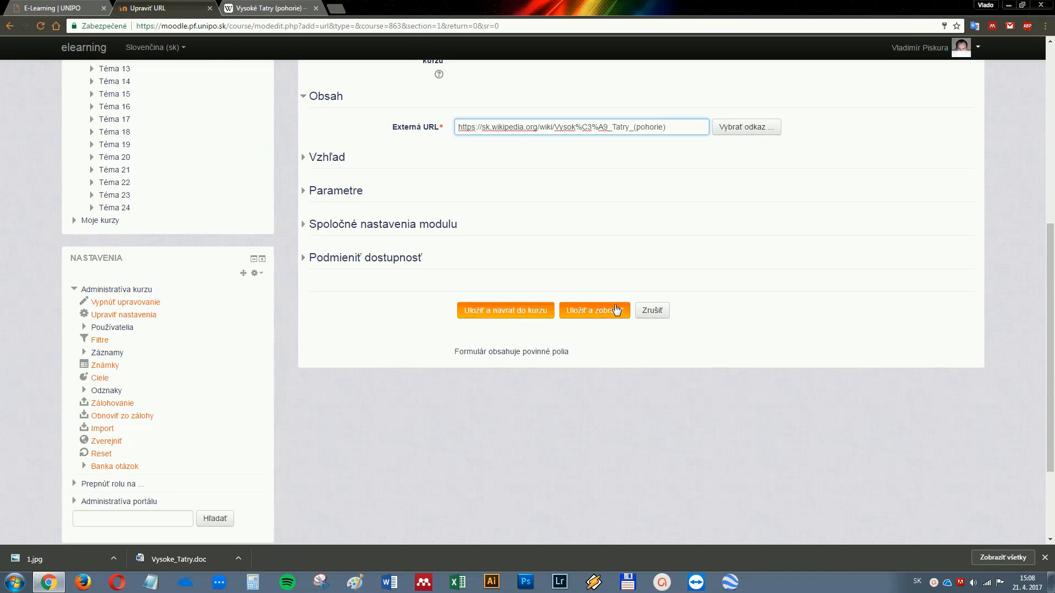
left_click(507, 312)
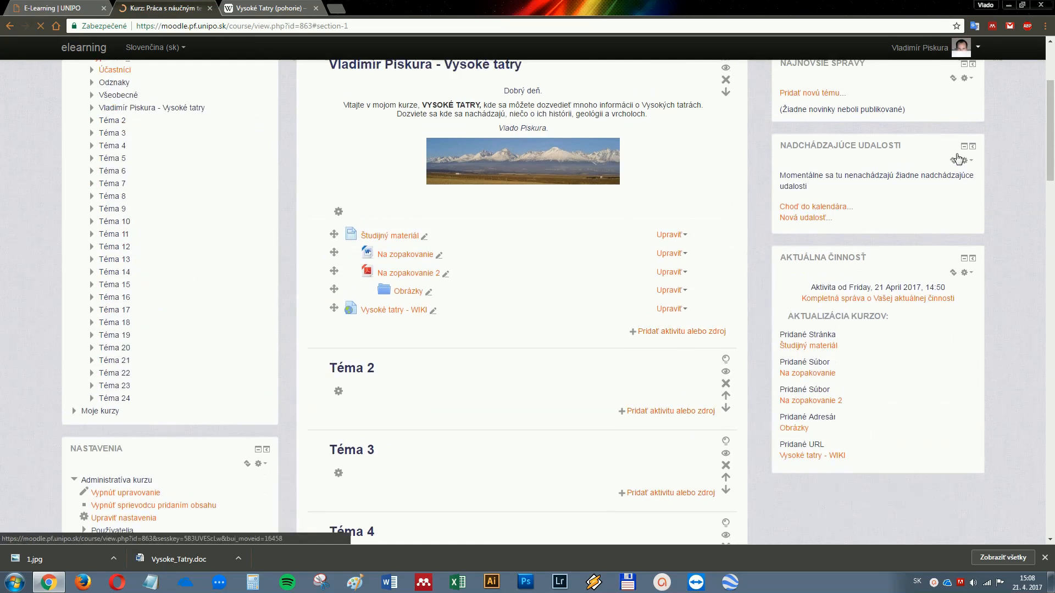
Turn editing off and test the "Vysoké tatry - WIKI" link, returning to the course page when done.
scroll(959, 158, "up", 3)
left_click(943, 84)
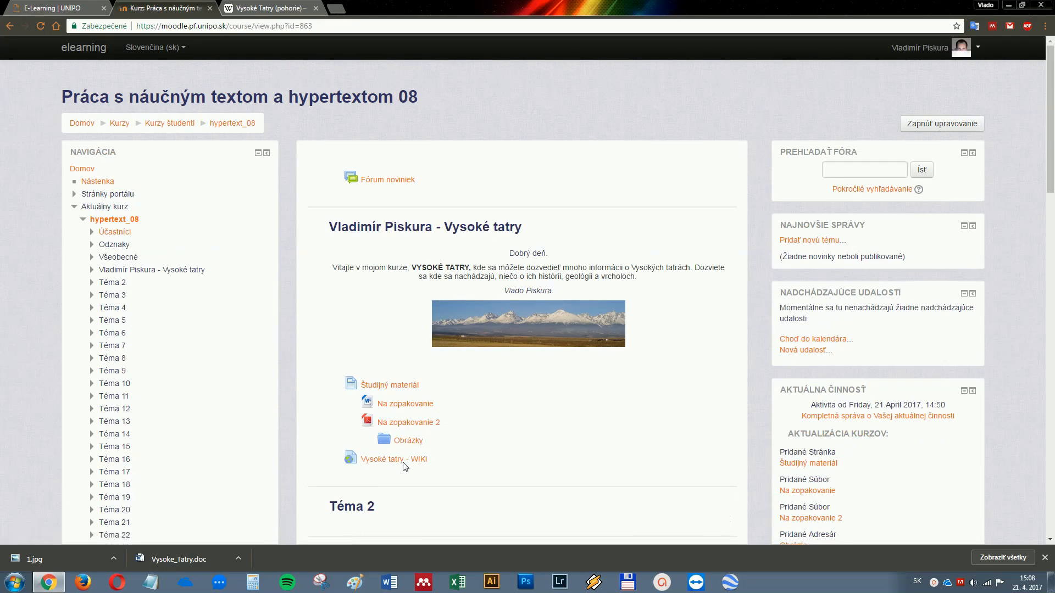
left_click(404, 462)
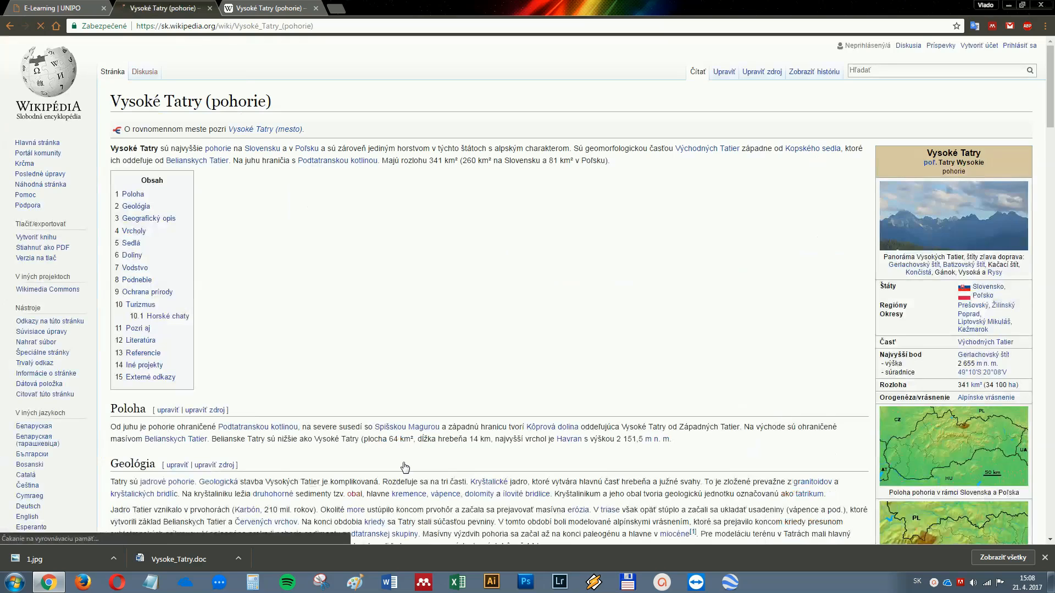
left_click(7, 27)
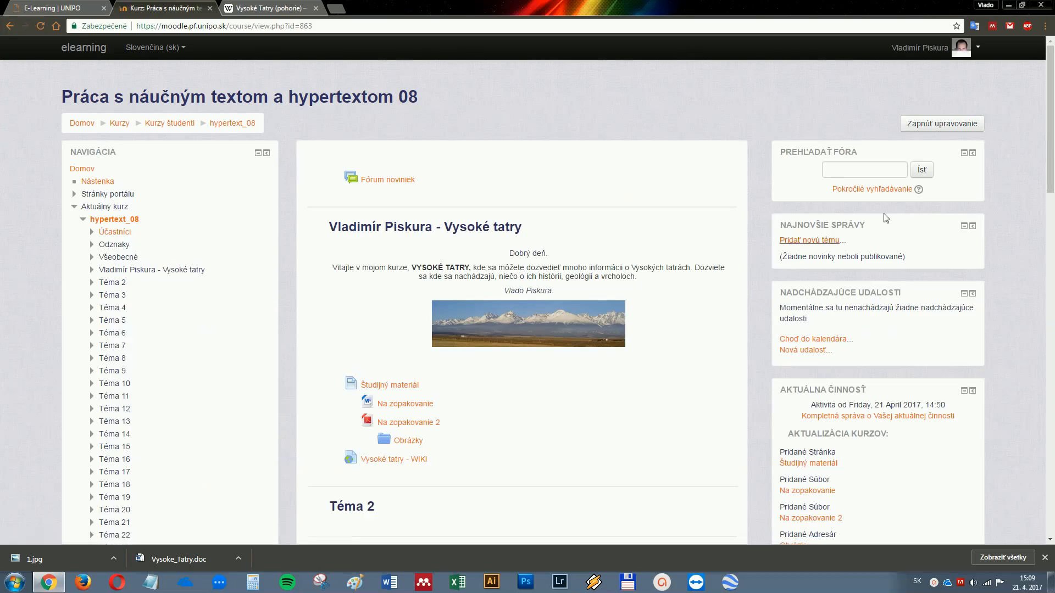
Turn course editing back on and search YouTube in a new browser tab for "vysoke tatry dokument".
left_click(957, 131)
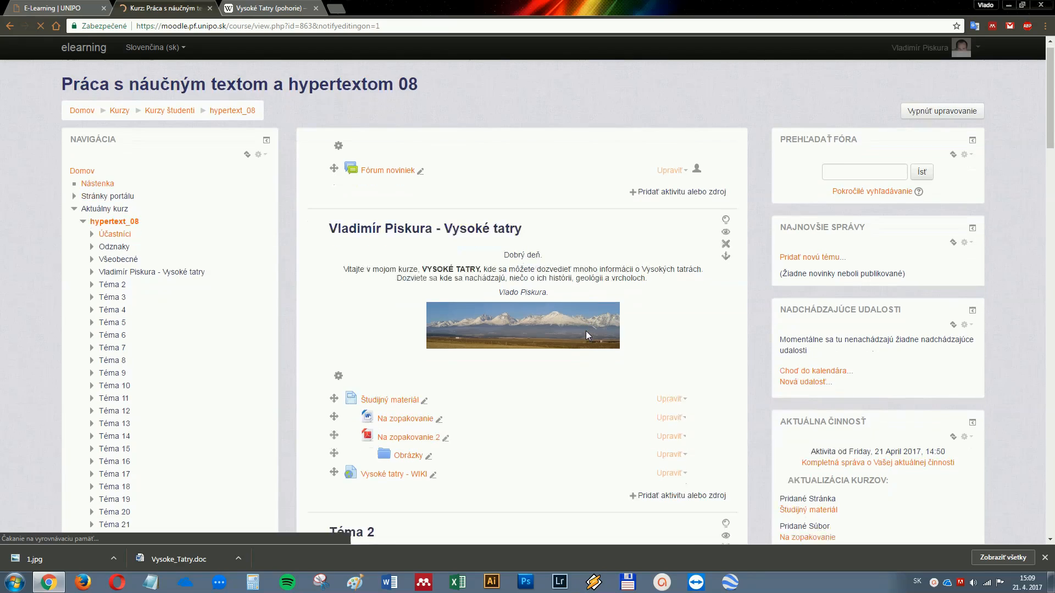
scroll(586, 331, "down", 1)
left_click(341, 9)
type("y")
key("Return")
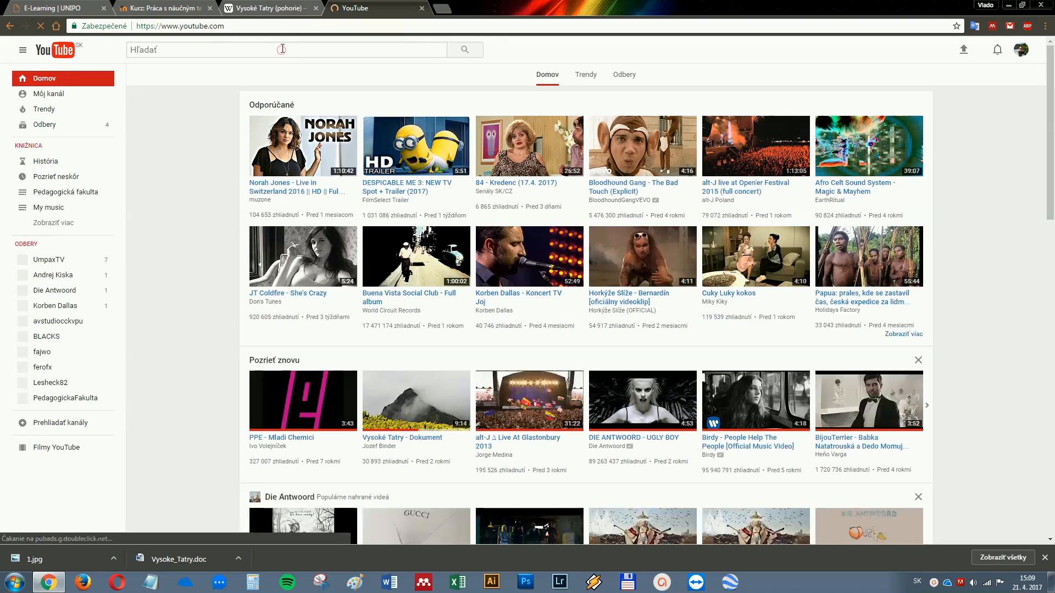
left_click(282, 49)
type("vy")
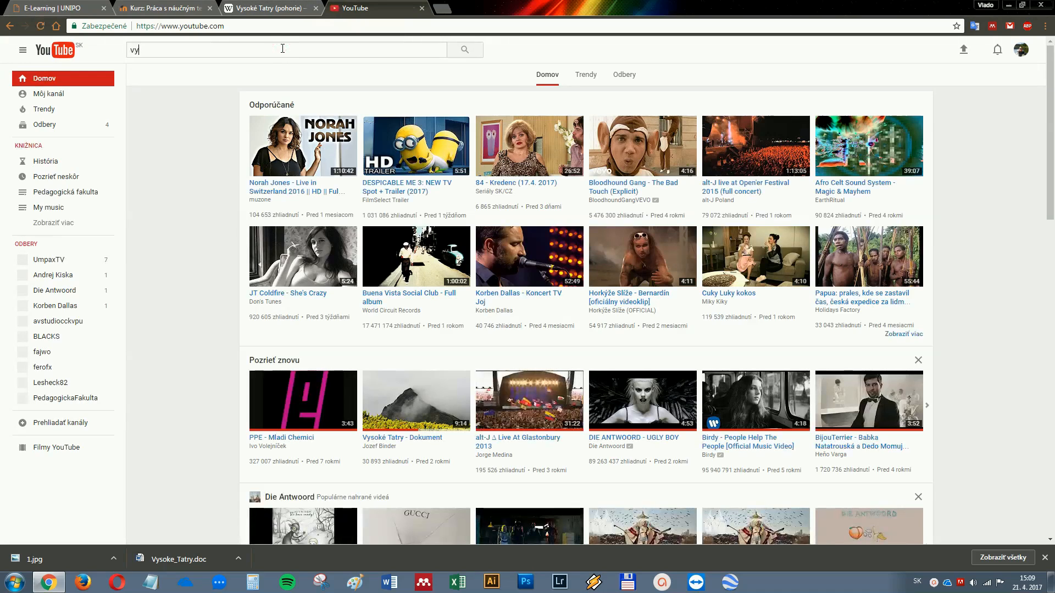
type("sok")
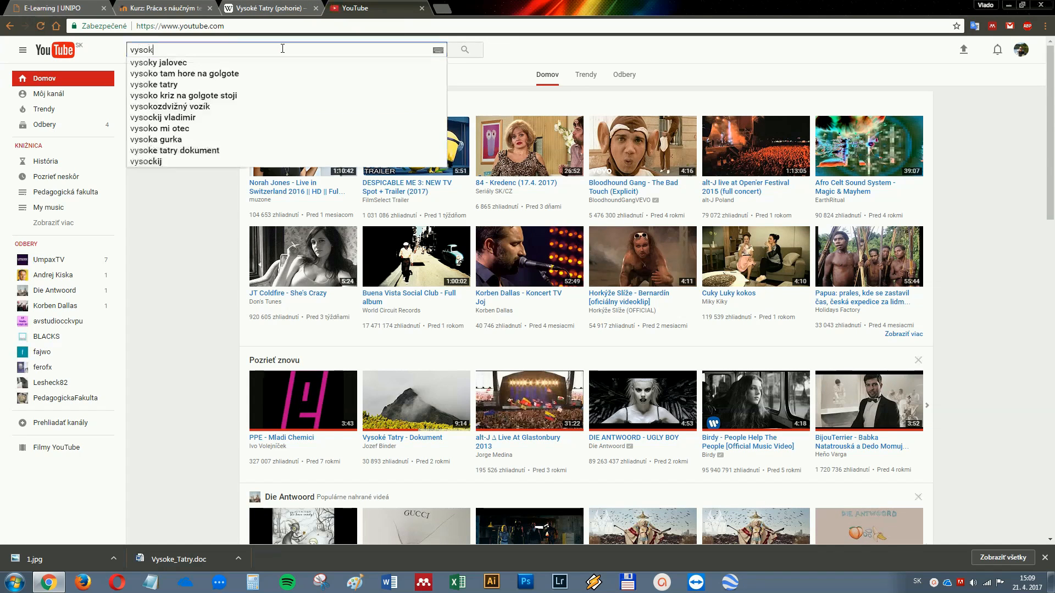
left_click(187, 63)
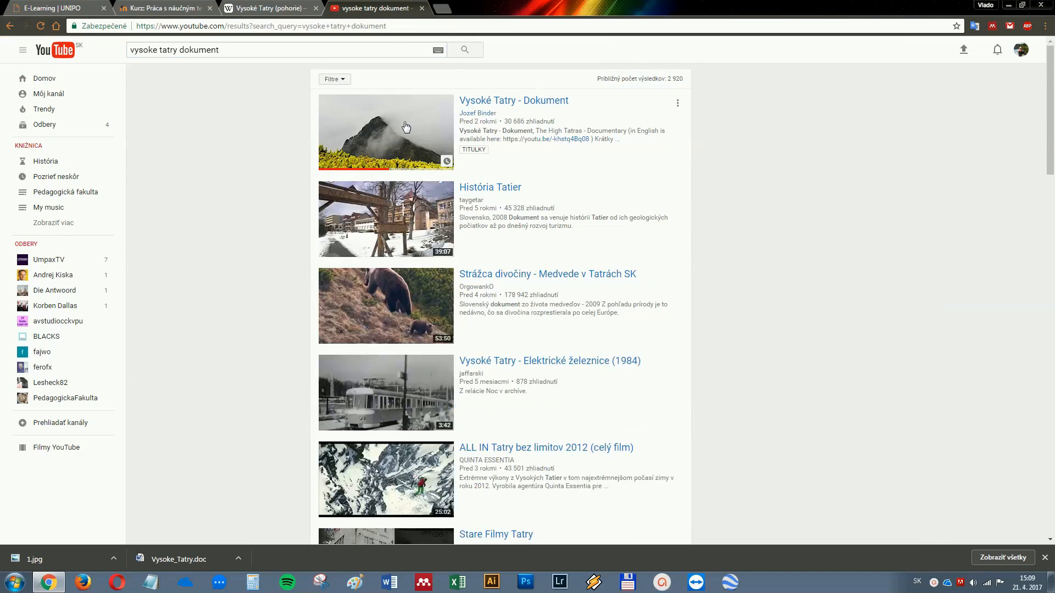
Open the video "Vysoké Tatry - Dokument", pause it and copy its web address.
left_click(402, 122)
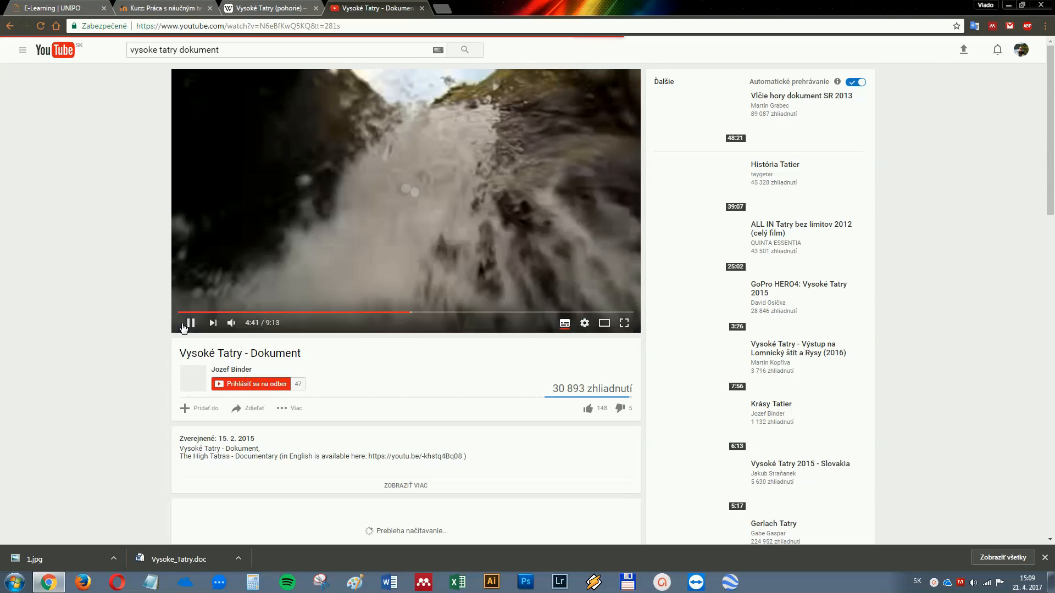
left_click(190, 324)
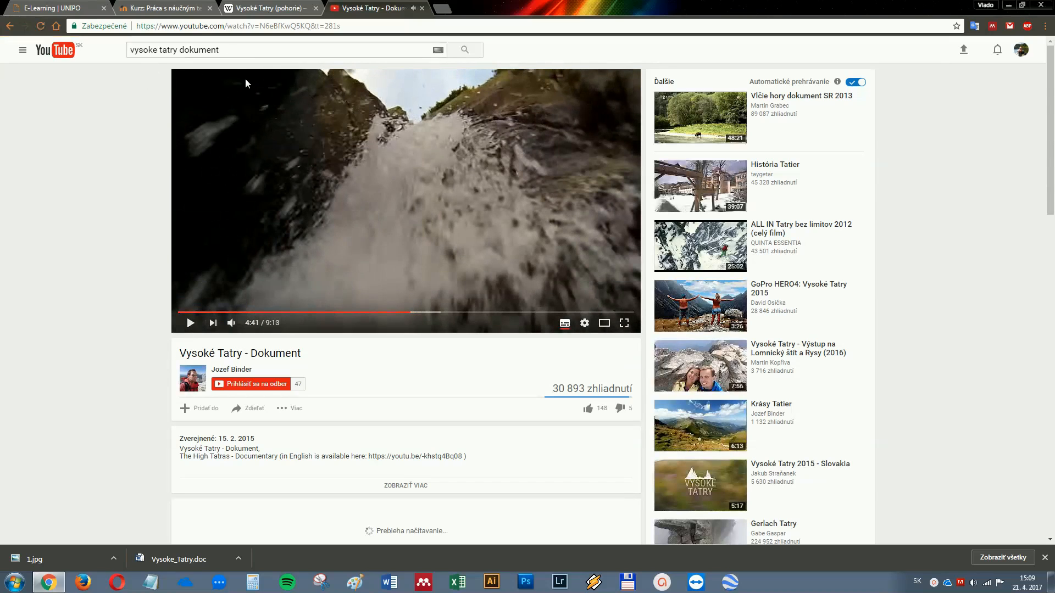
left_click(239, 30)
key("ctrl+c")
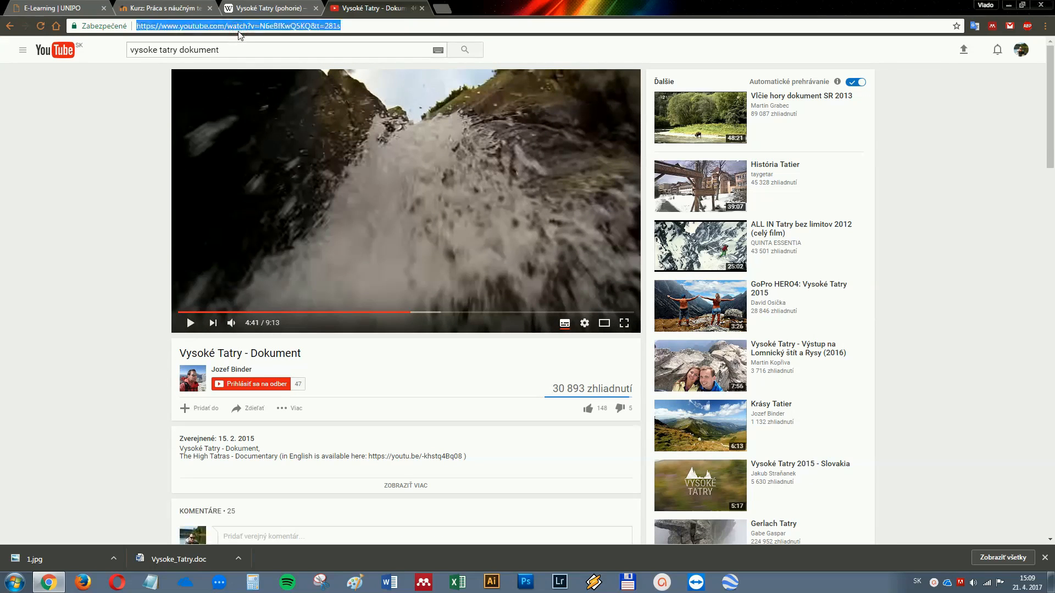
Switch back to the Moodle course and add a URL resource named "Videodokument - VT" to the Vysoké tatry topic.
left_click(174, 8)
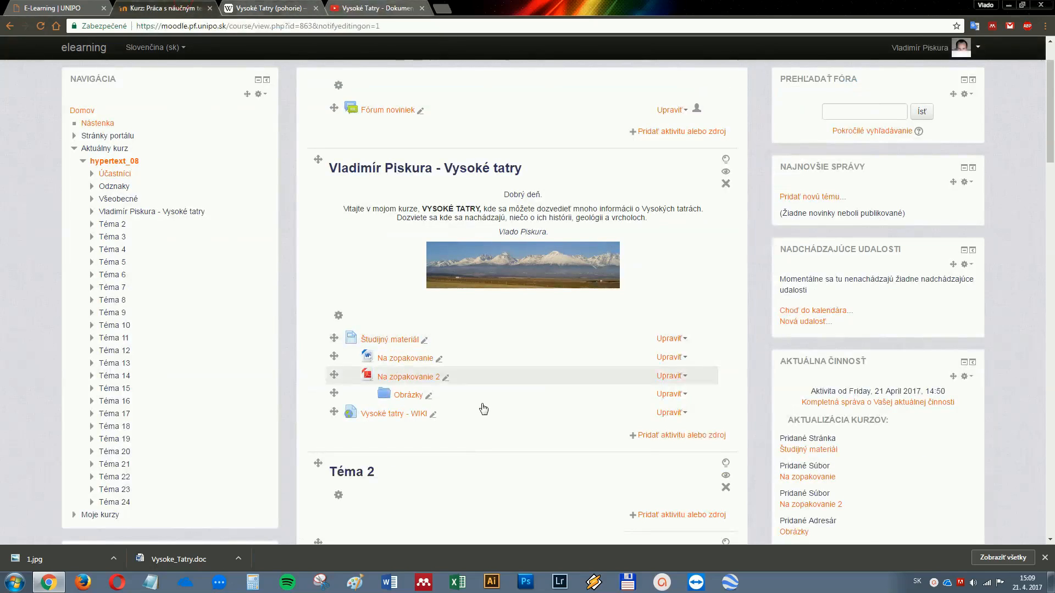
left_click(664, 435)
scroll(492, 380, "down", 3)
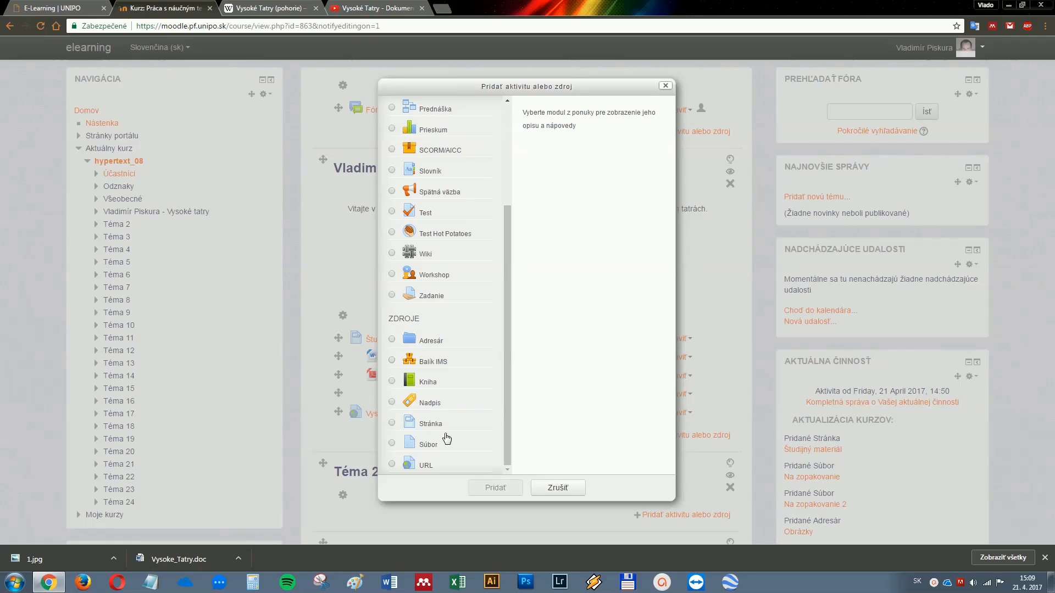
left_click(392, 464)
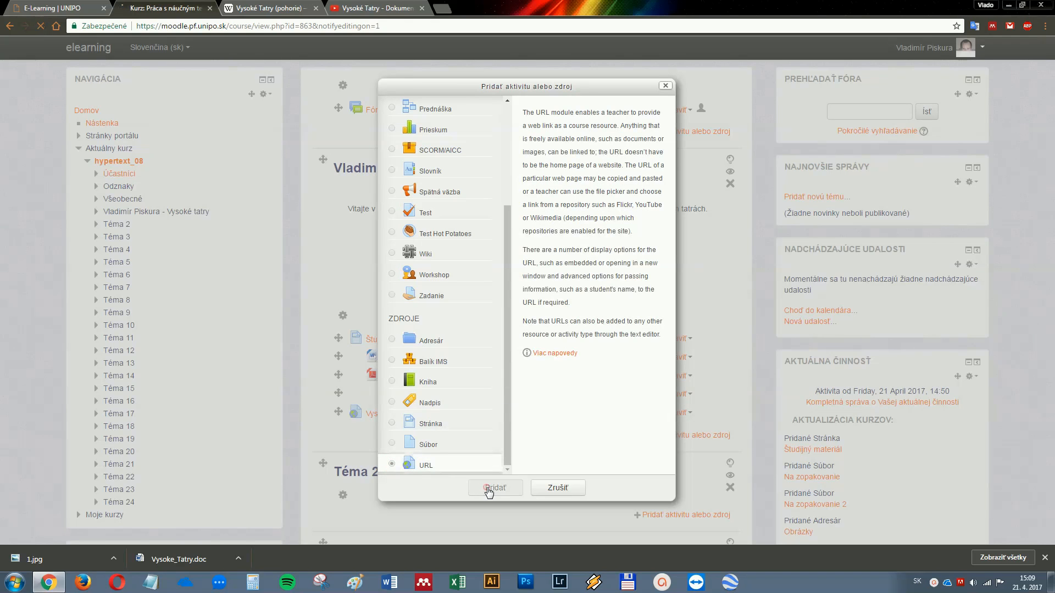
left_click(488, 489)
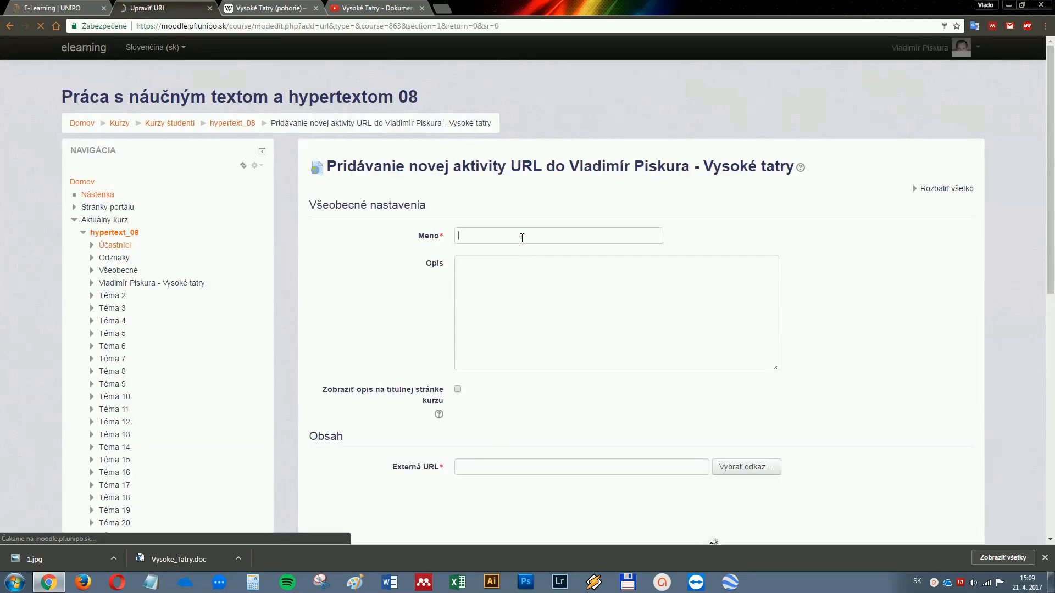
left_click(522, 237)
type("Videodokument - VT")
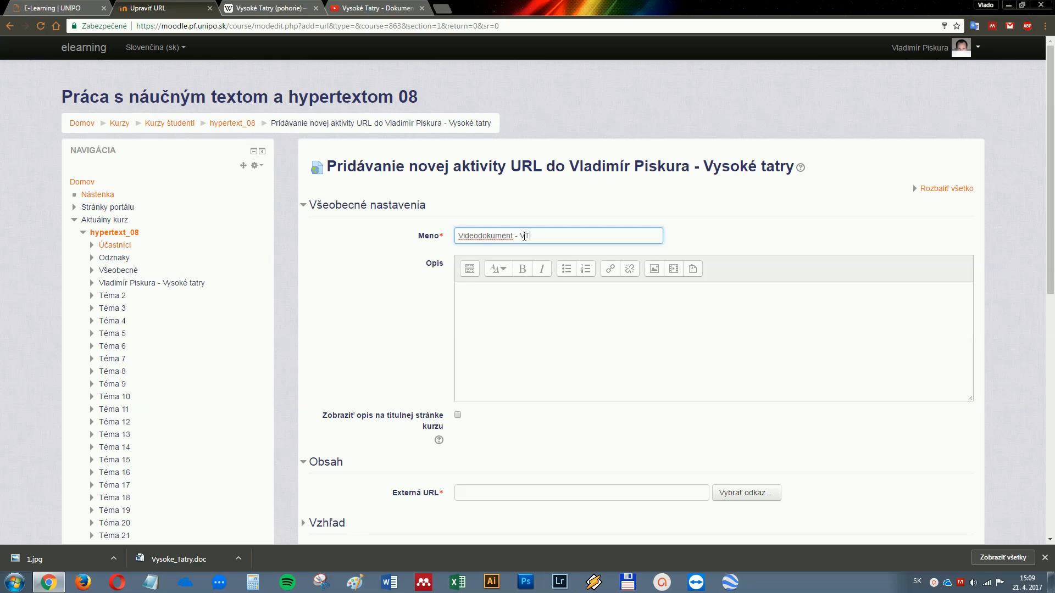
Paste the copied YouTube video address as the external URL and save the resource back to the course.
left_click(579, 496)
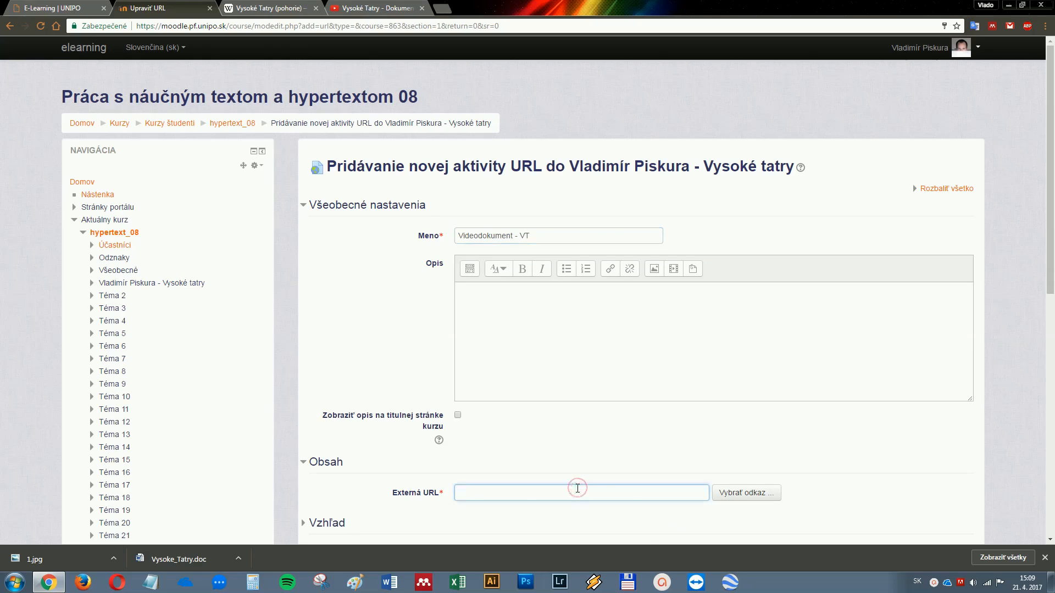
key("ctrl+v")
scroll(578, 488, "down", 5)
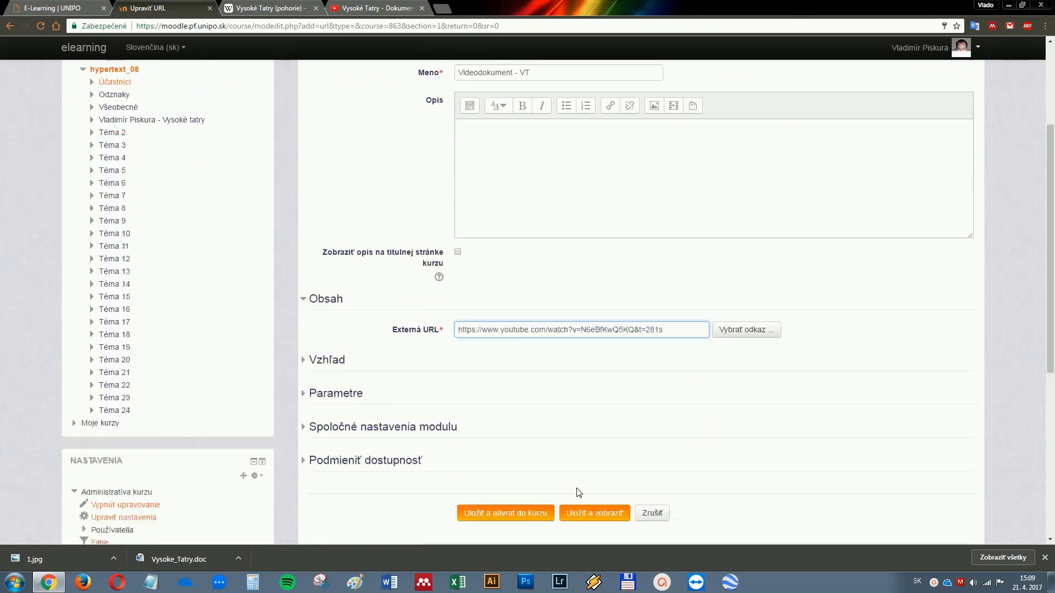
left_click(521, 385)
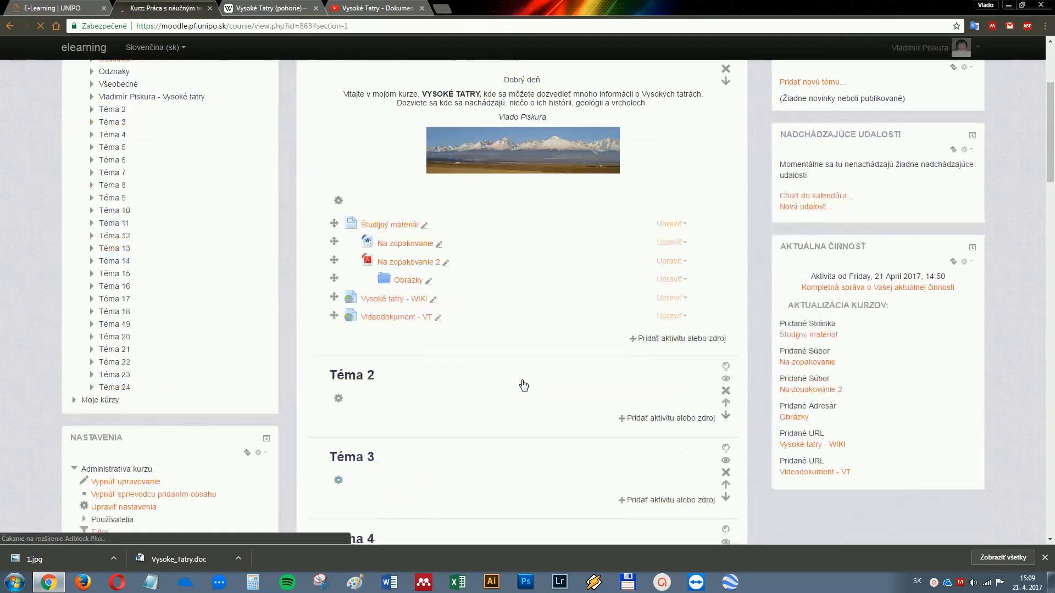
Turn editing off and test the "Videodokument - VT" link, pausing the video and returning to the course page.
scroll(935, 220, "up", 4)
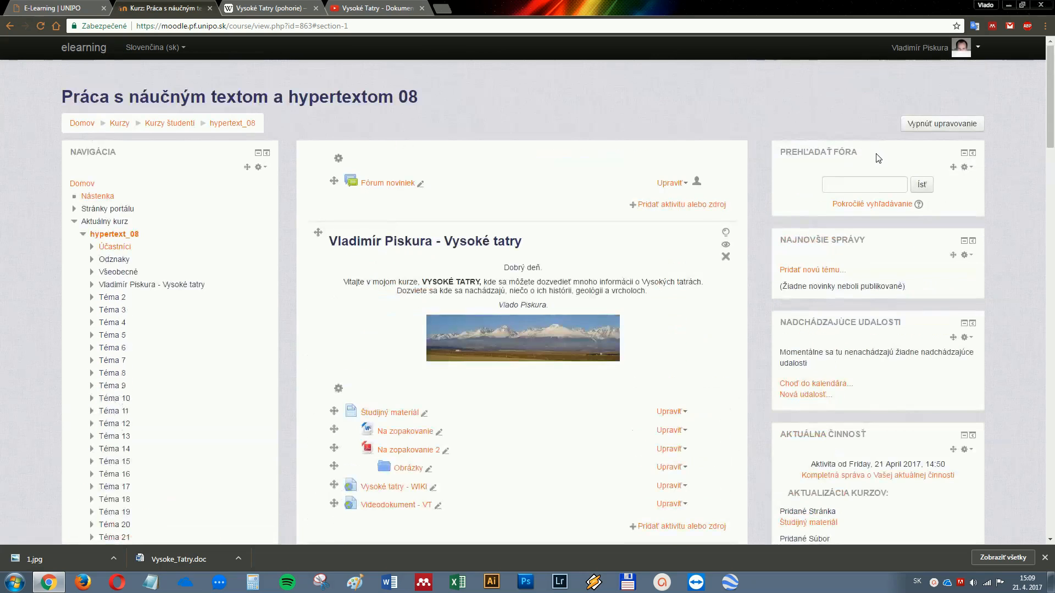
left_click(930, 122)
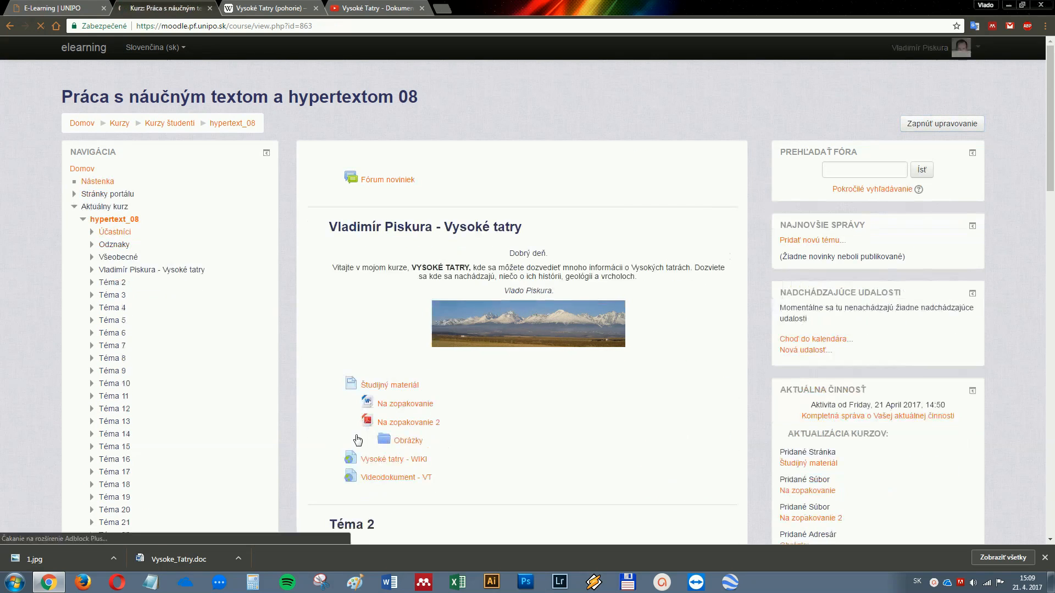
left_click(400, 480)
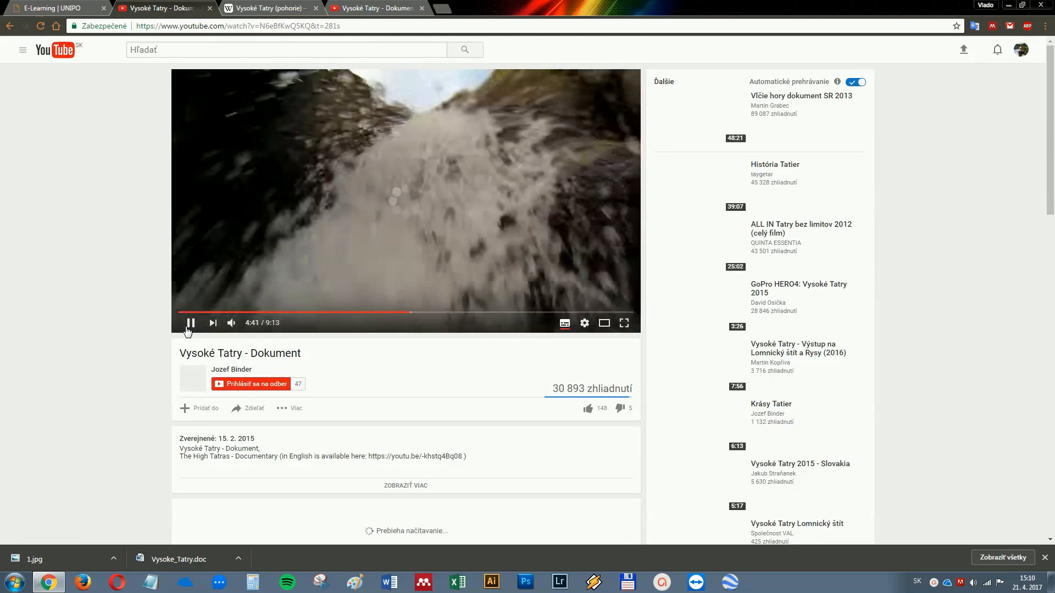
left_click(191, 324)
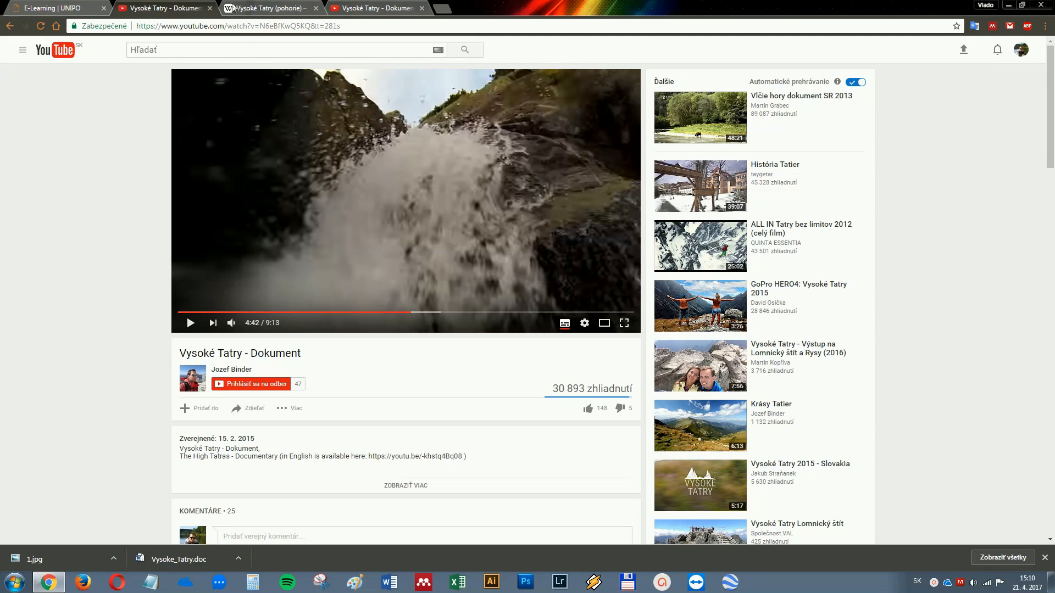
left_click(12, 26)
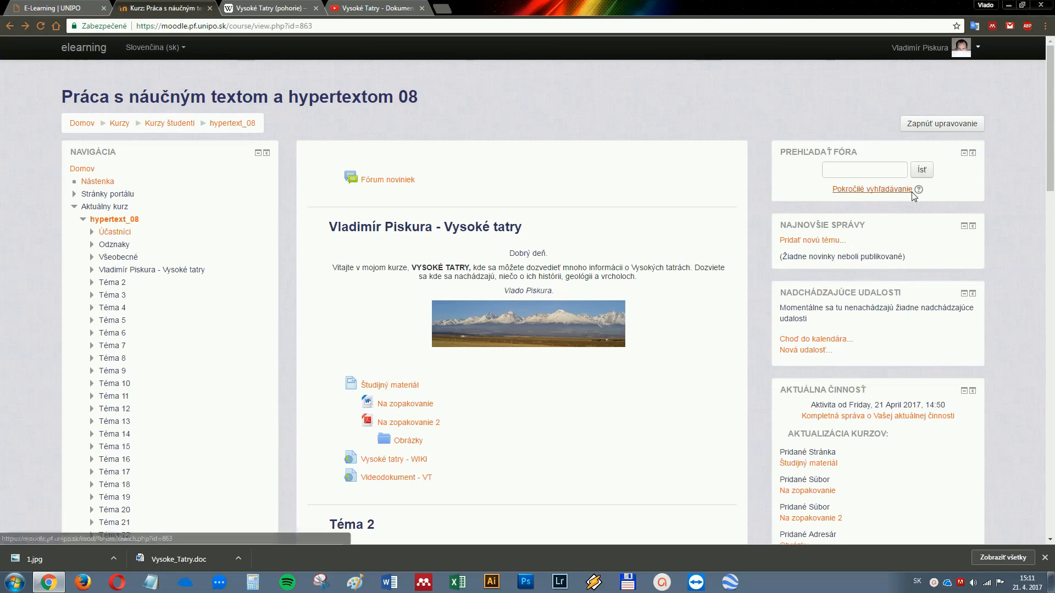
Turn course editing on and add a Page (Stránka) resource named "Videodokument - VT" to the Vysoké tatry topic.
left_click(940, 125)
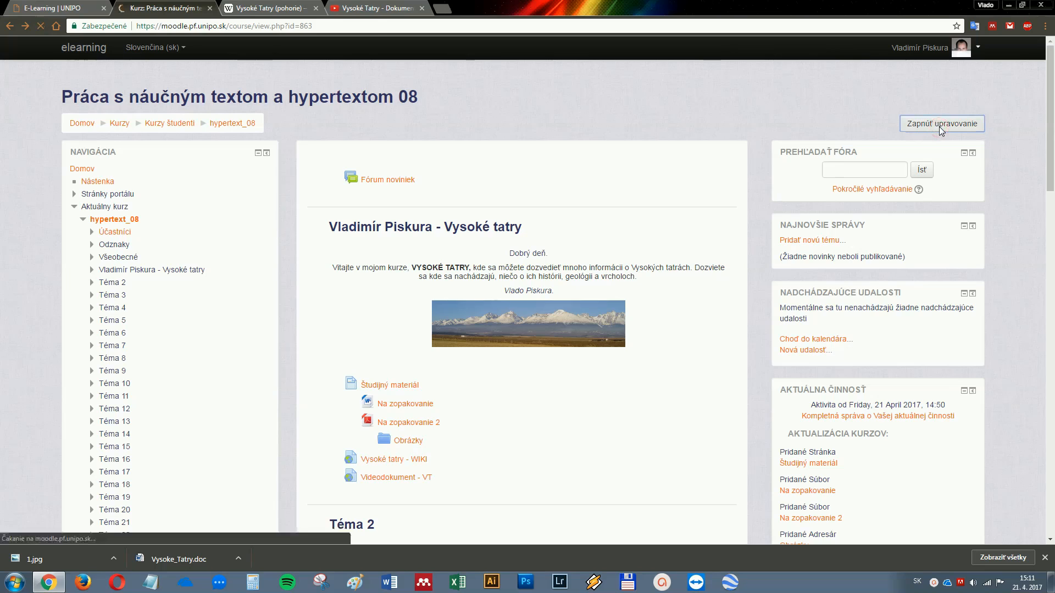
scroll(671, 454, "down", 1)
left_click(671, 454)
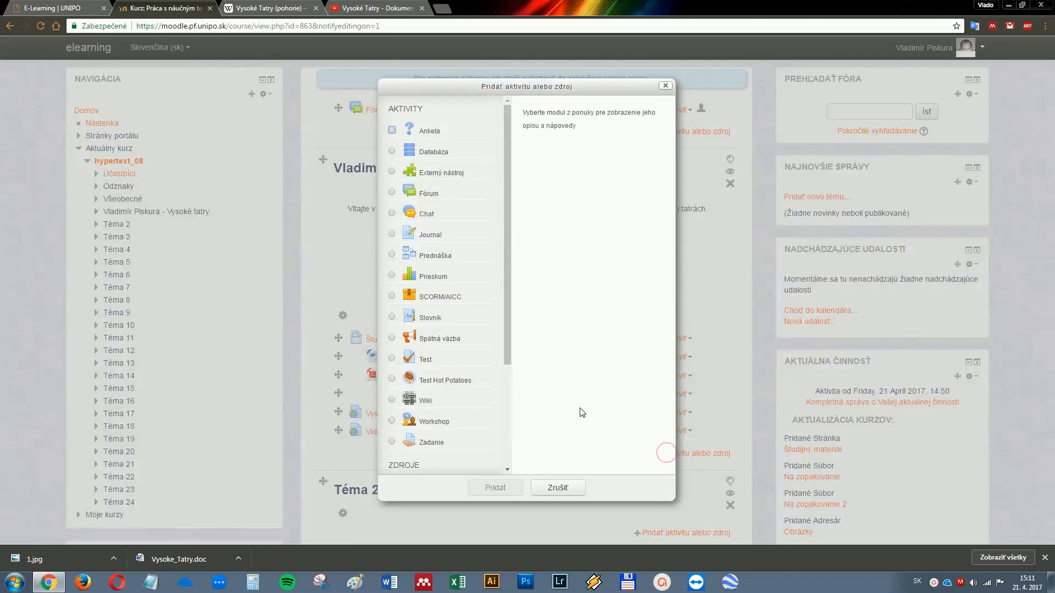
scroll(430, 349, "down", 3)
left_click(398, 423)
left_click(494, 488)
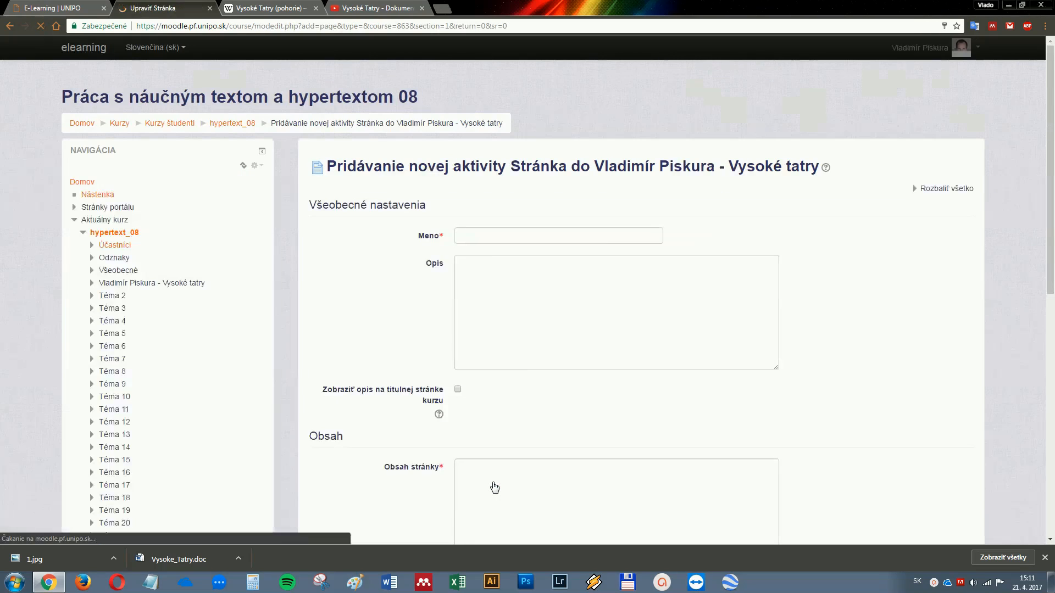
left_click(485, 238)
type("Videodo")
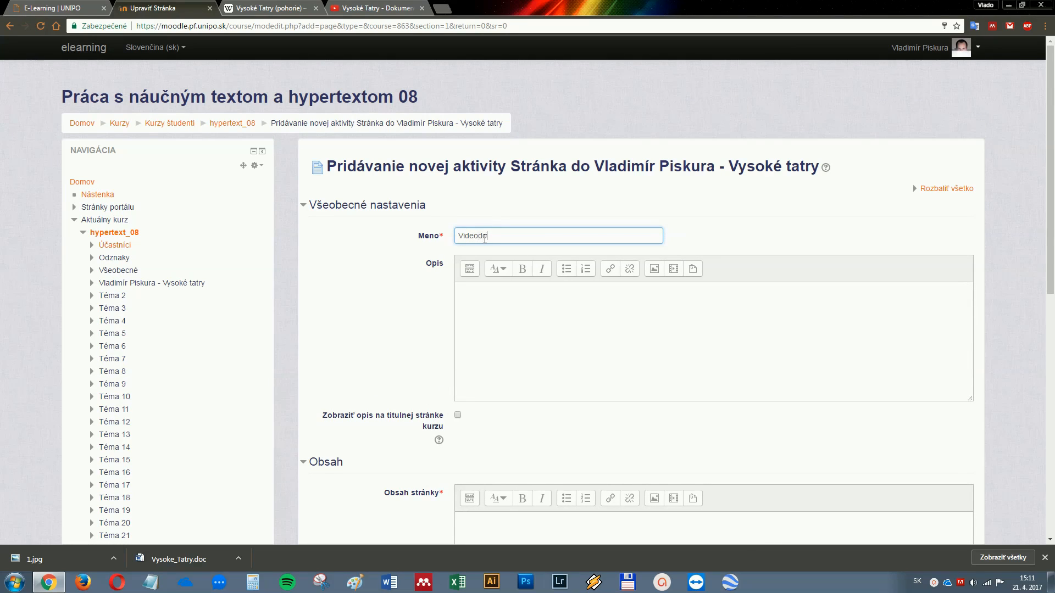
type("kument - VT")
Switch to the YouTube video "Vysoké Tatry - Dokument" and copy its embed code.
left_click(373, 8)
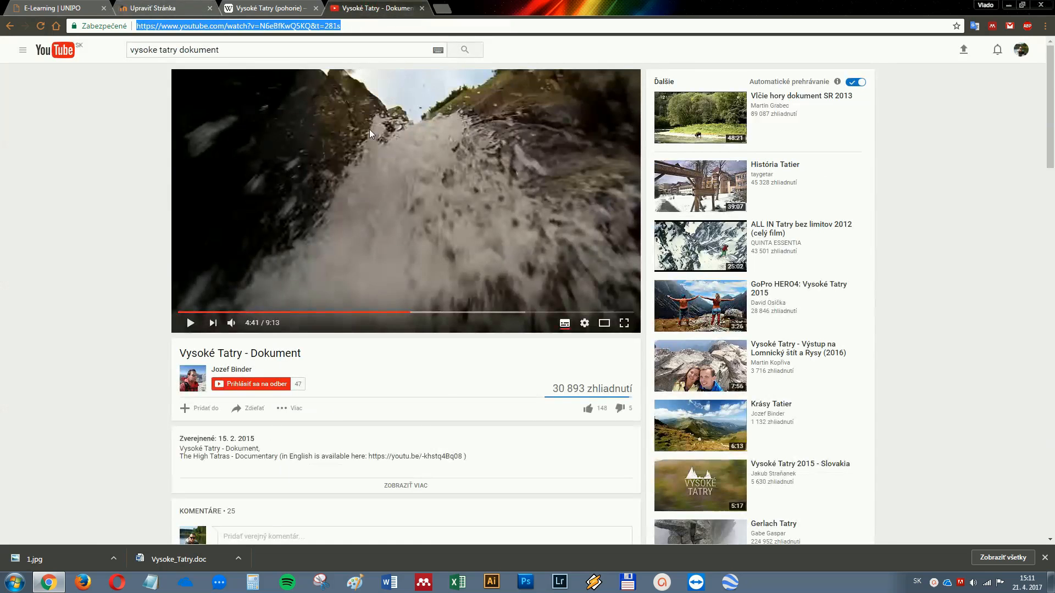
right_click(384, 175)
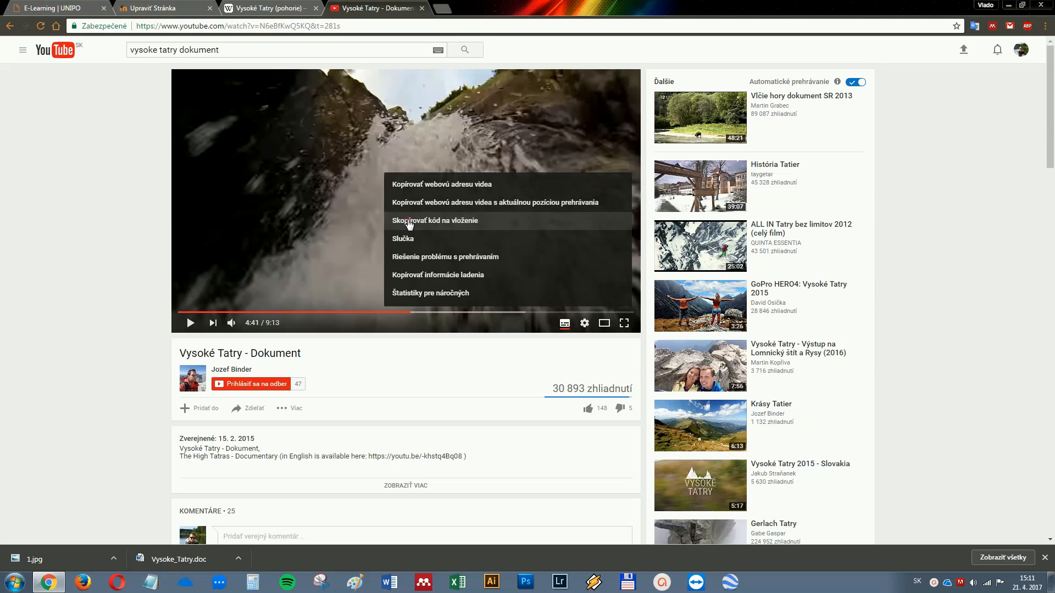
left_click(409, 221)
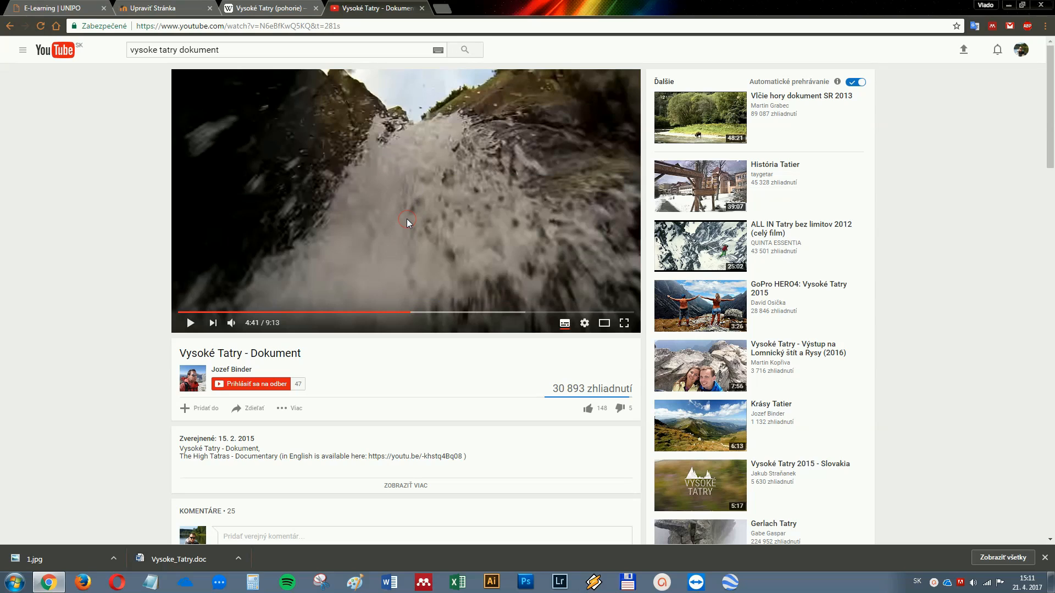
Back in the Moodle page form, paste the iframe embed code into the page content's HTML source, then save and display the page.
left_click(195, 5)
left_click(515, 329)
scroll(511, 354, "down", 2)
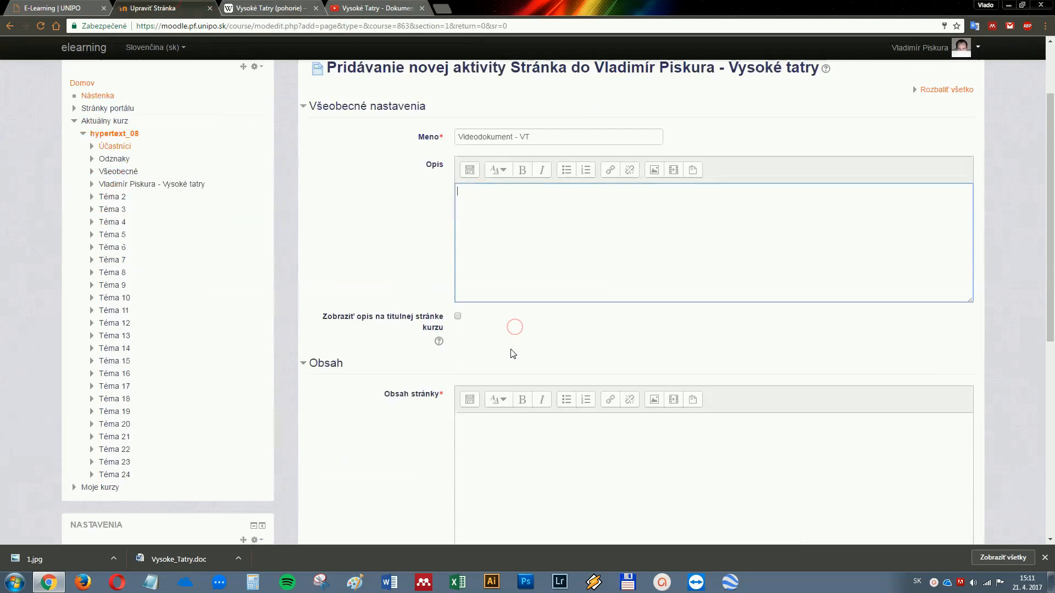
scroll(512, 354, "down", 2)
left_click(466, 313)
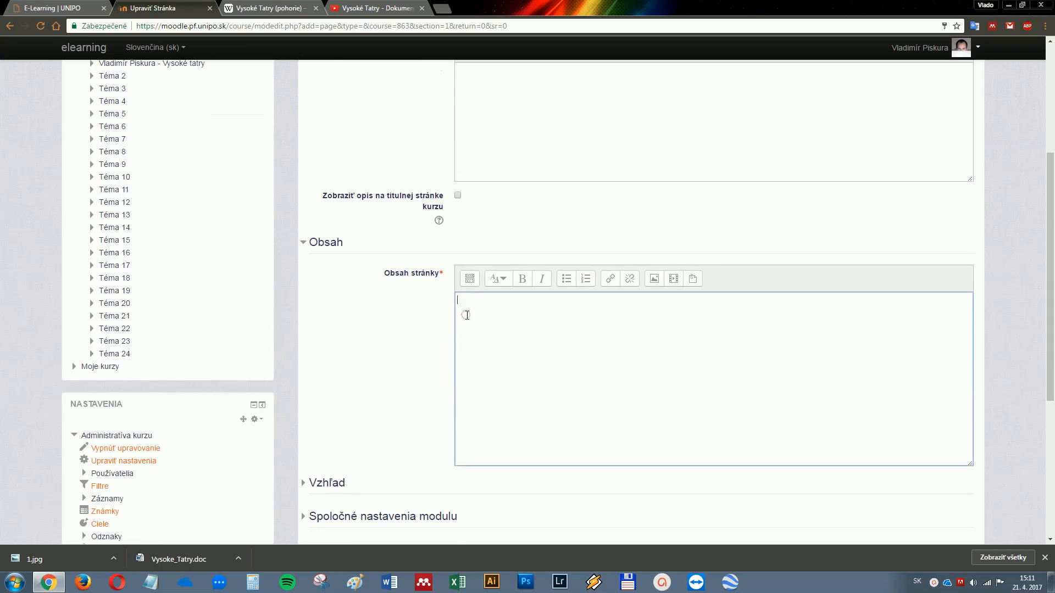
left_click(470, 279)
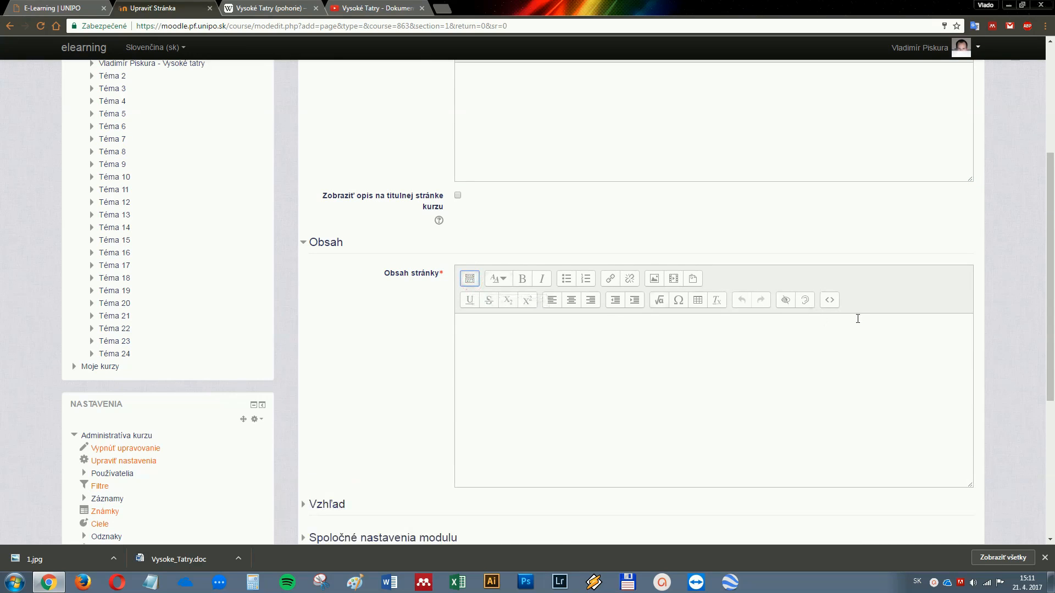
left_click(830, 301)
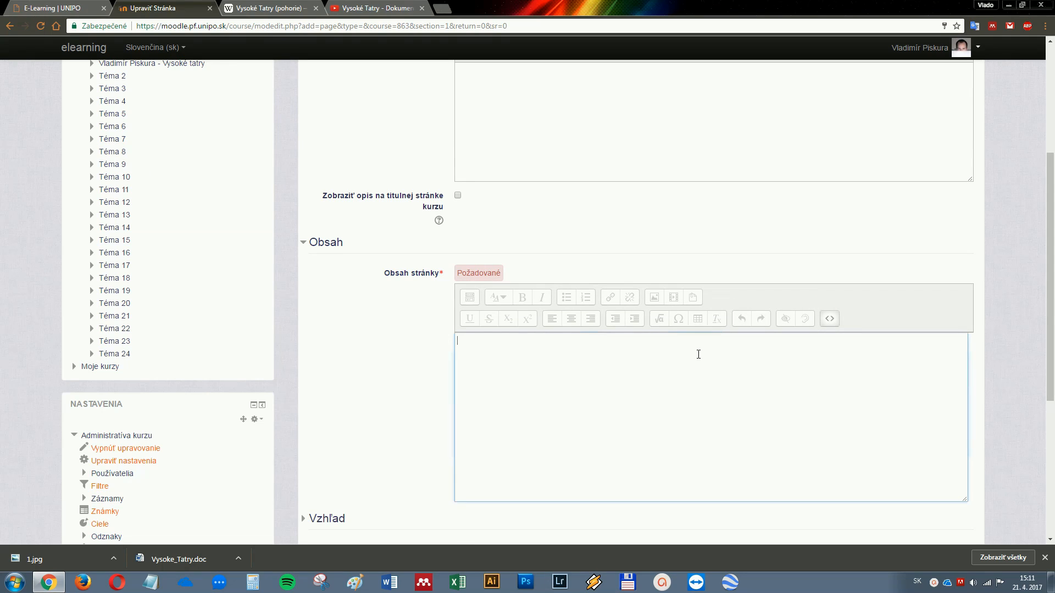
type("<iframe width=\"854\" height=\"480\" src=\"https://www.youtube.com/embed/N6eBfKwQ5KQ\" frameborder=\"0\" allowfullscreen></iframe>")
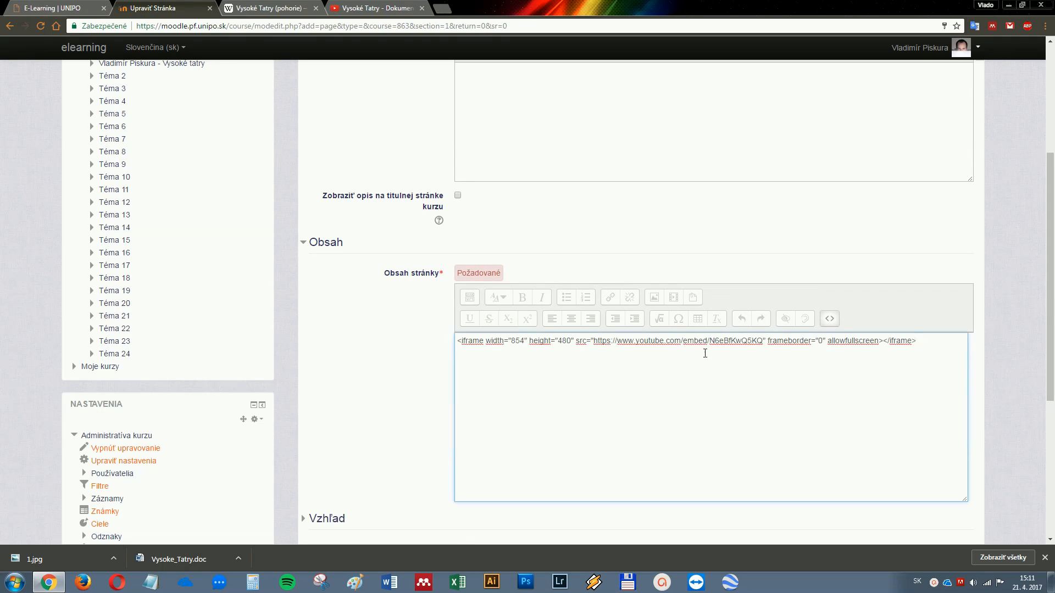
scroll(705, 353, "down", 5)
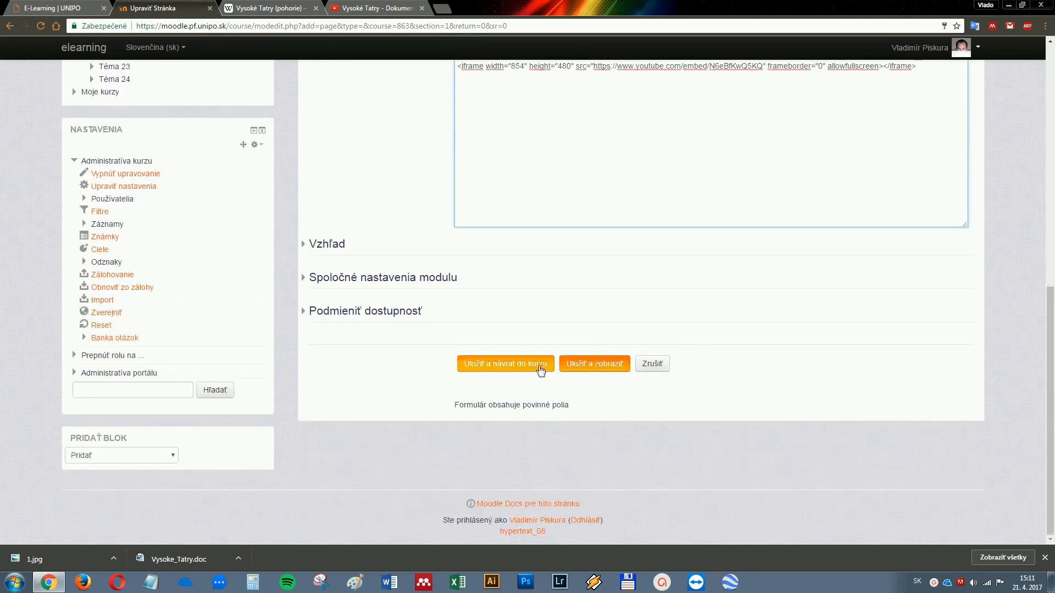
left_click(577, 366)
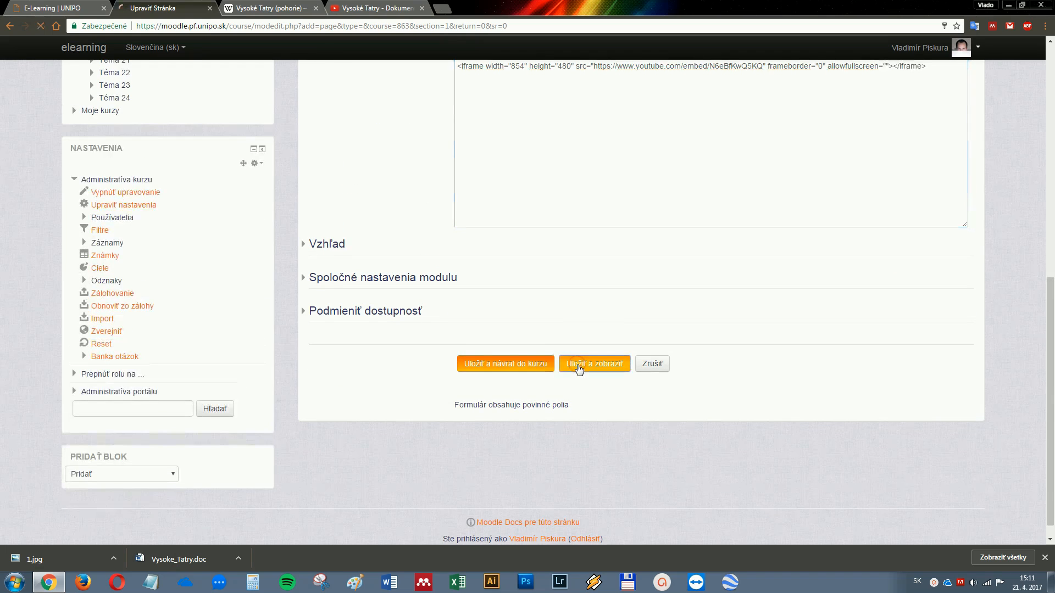
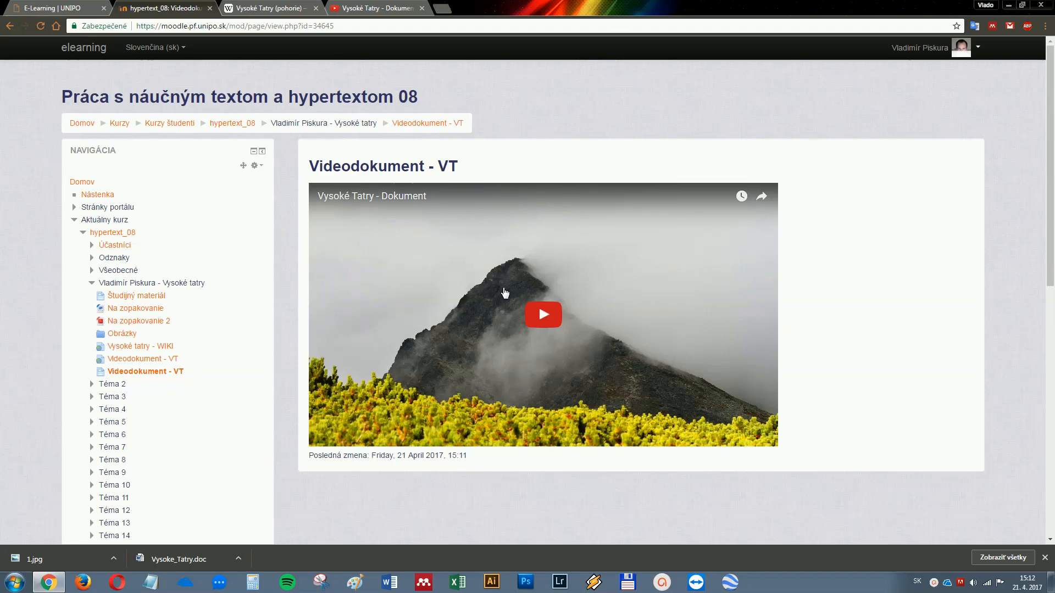
Return to the hypertext_08 course and add a Test activity named "Záverečný test" to the Vysoké tatry topic.
left_click(244, 123)
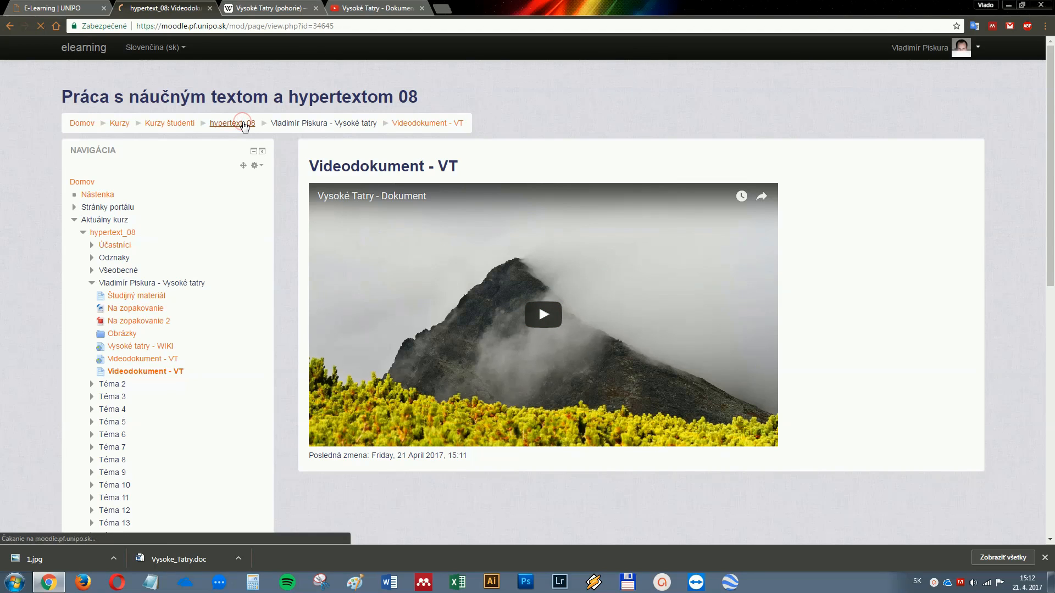
scroll(367, 203, "down", 1)
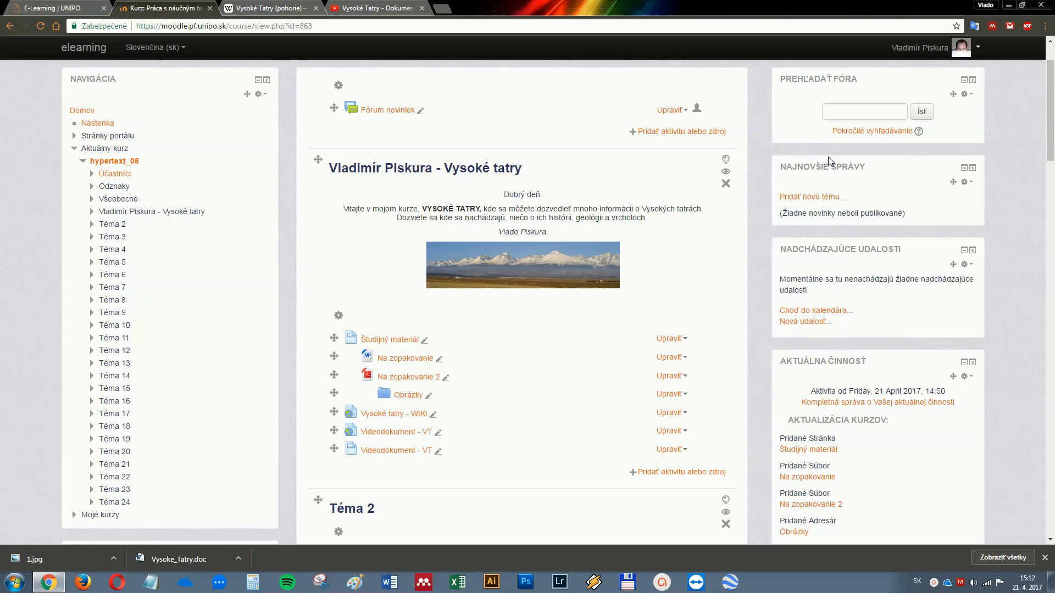
left_click(702, 473)
scroll(474, 370, "down", 3)
scroll(472, 397, "up", 2)
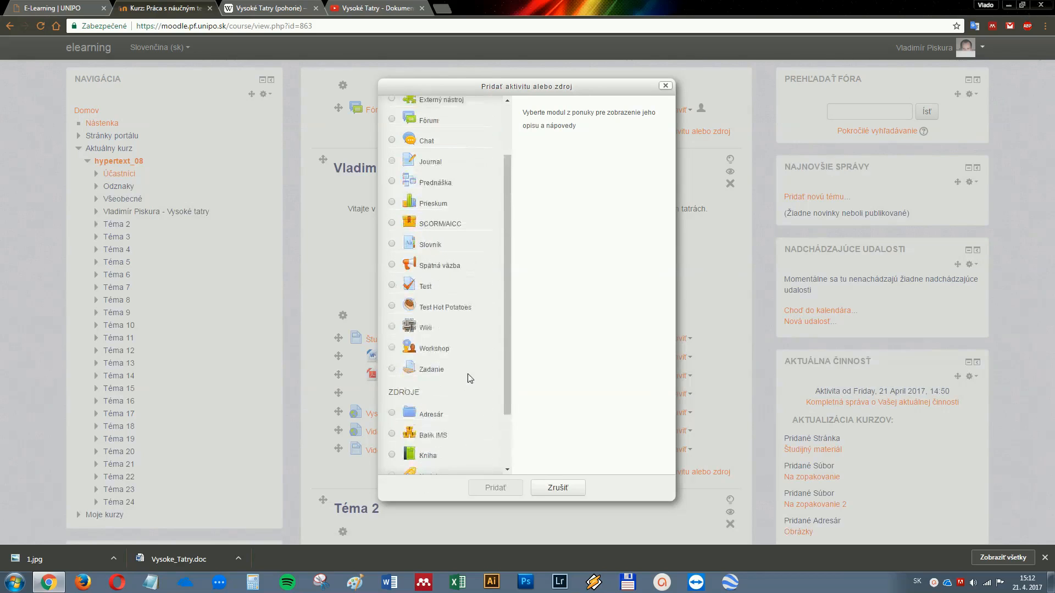
left_click(392, 285)
left_click(484, 489)
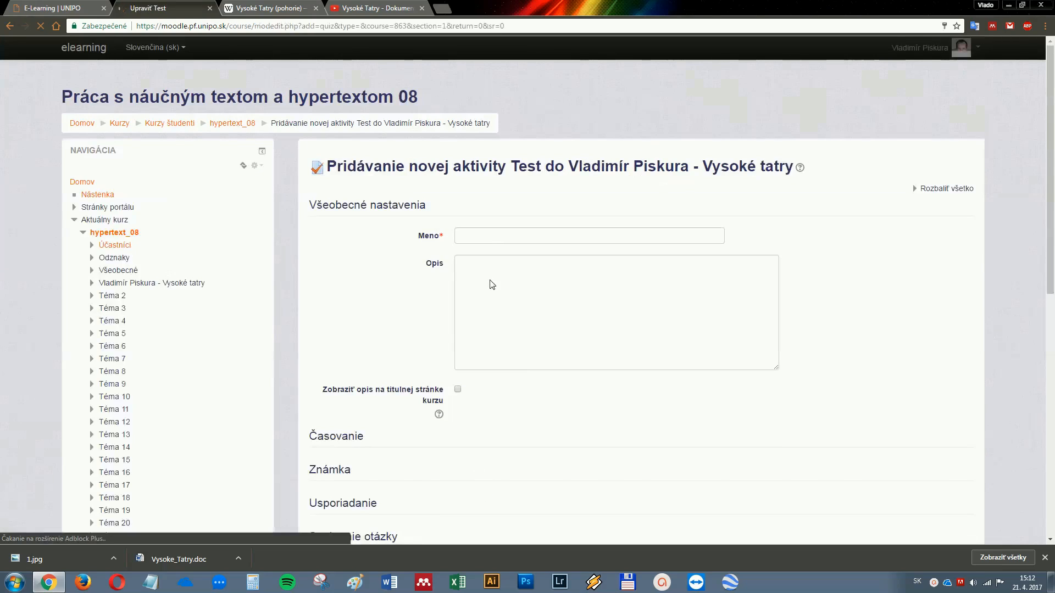
left_click(492, 238)
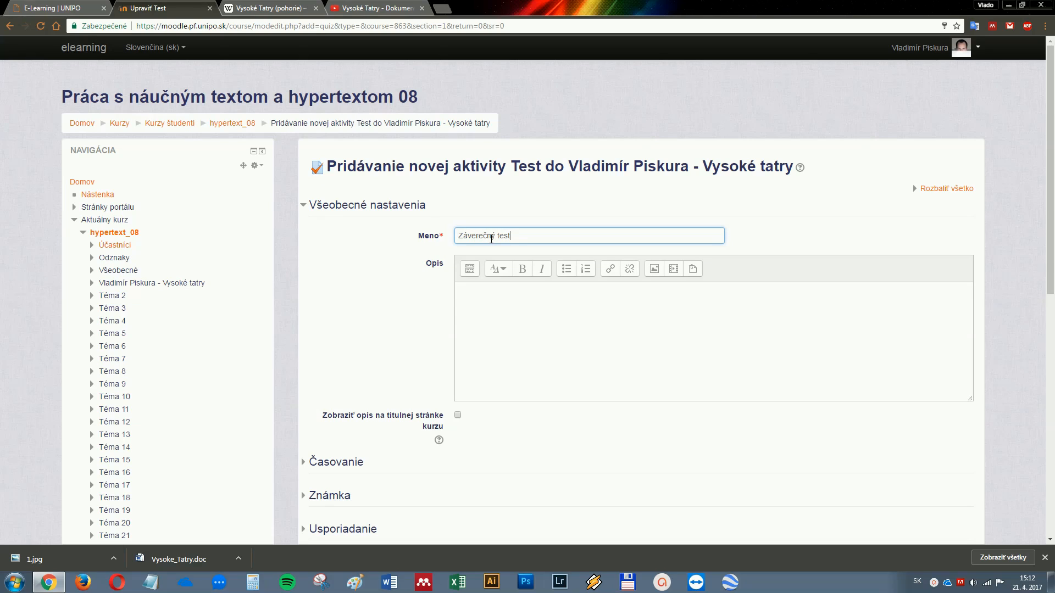
Enable the test's opening and closing dates, setting them to 17 April 2017 and 24 April 2017.
scroll(418, 264, "down", 1)
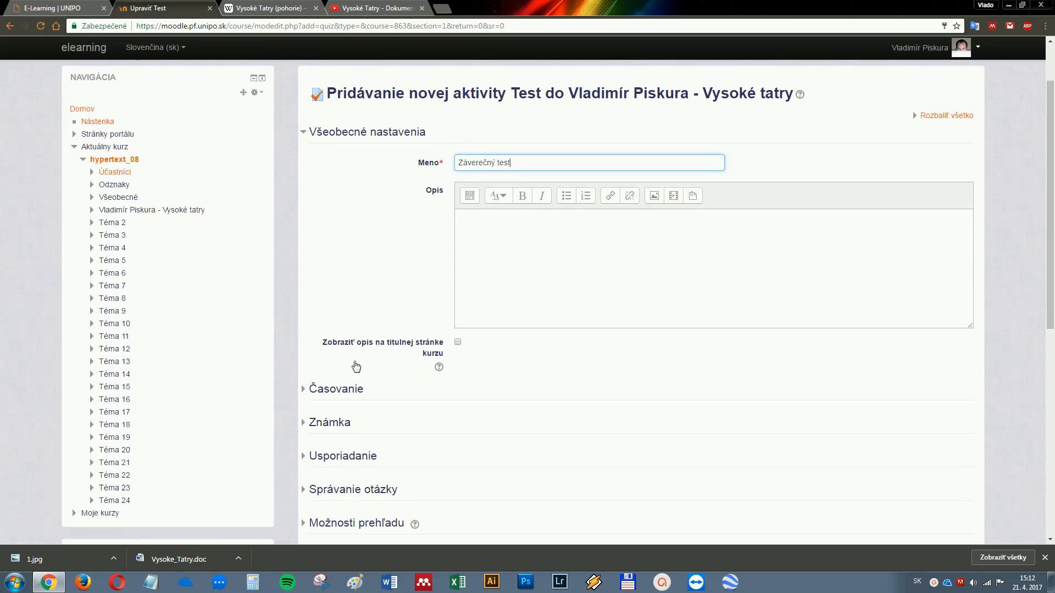
left_click(342, 389)
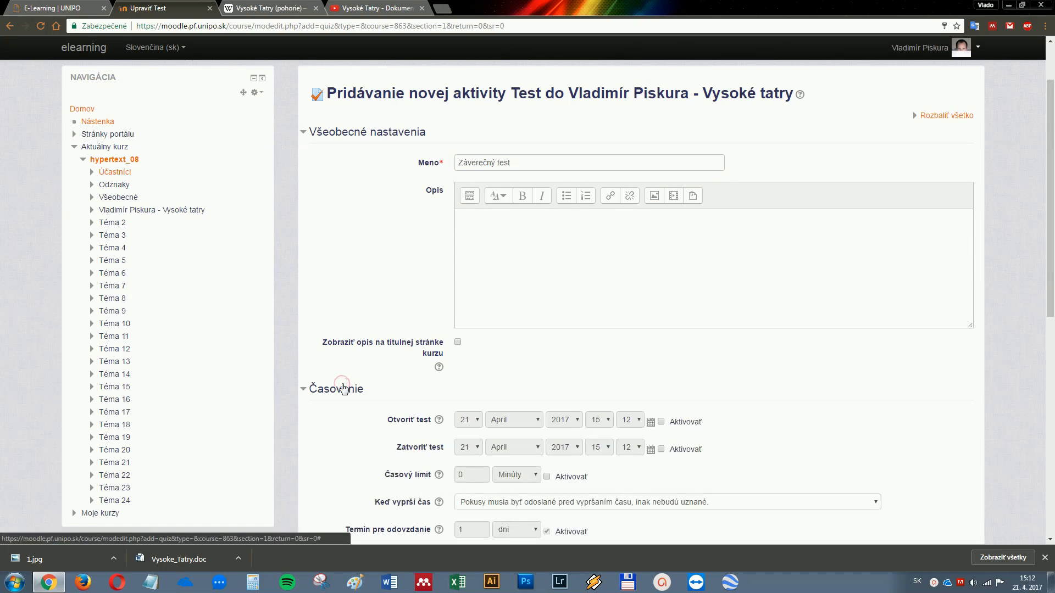
scroll(553, 402, "down", 1)
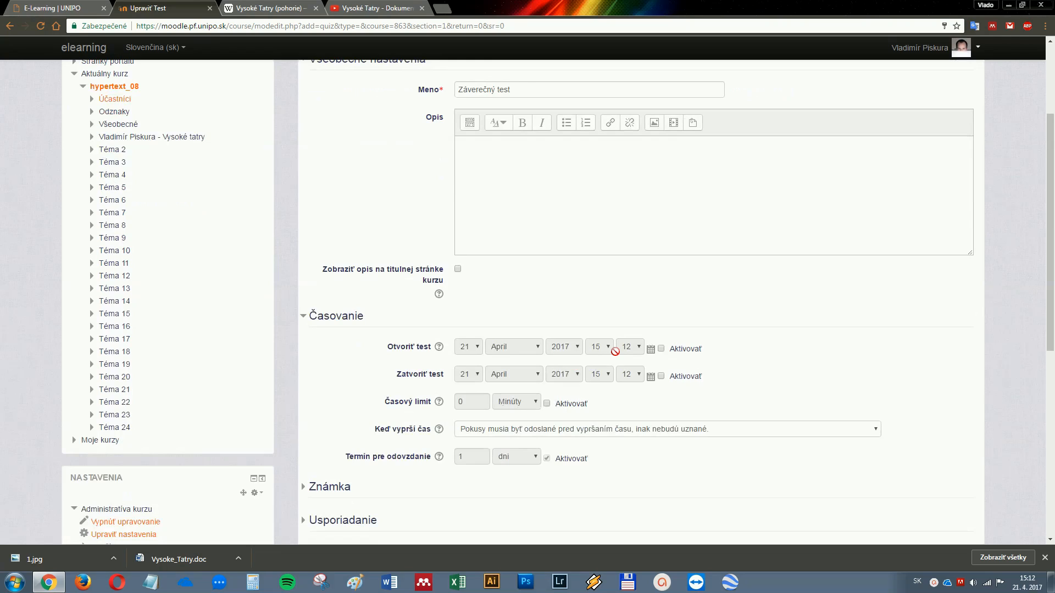
left_click(660, 348)
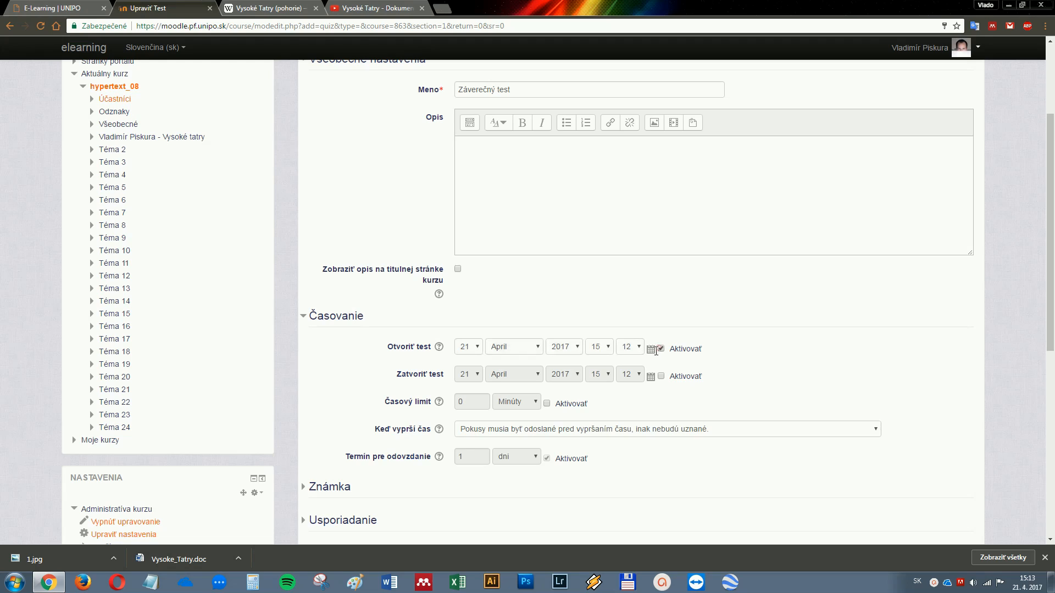
left_click(472, 289)
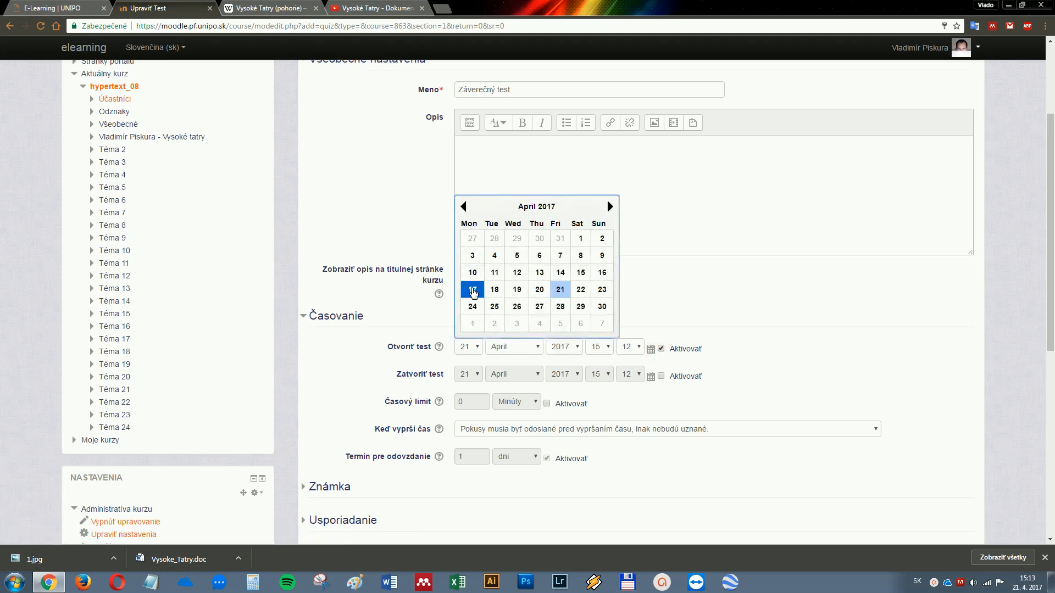
left_click(660, 376)
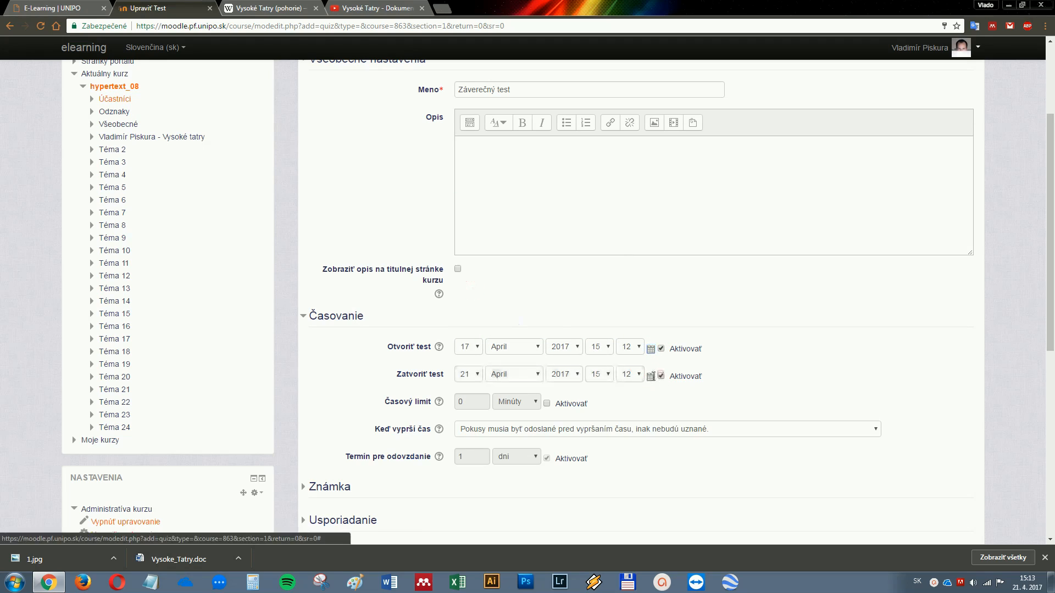
left_click(651, 378)
left_click(473, 334)
Enable the test's time limit and set it to 10 minutes.
left_click(546, 403)
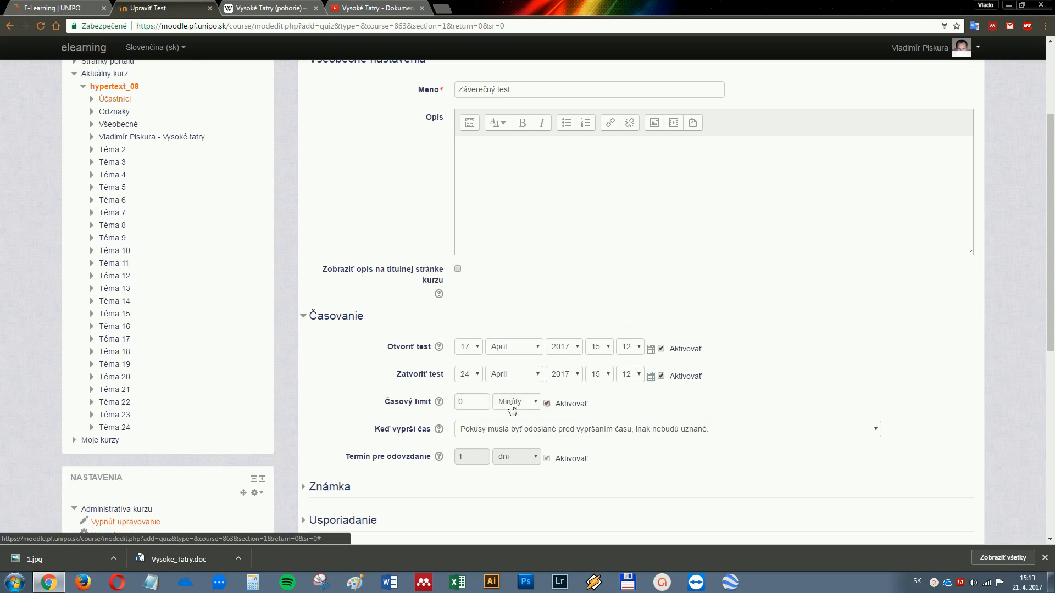
double_click(476, 402)
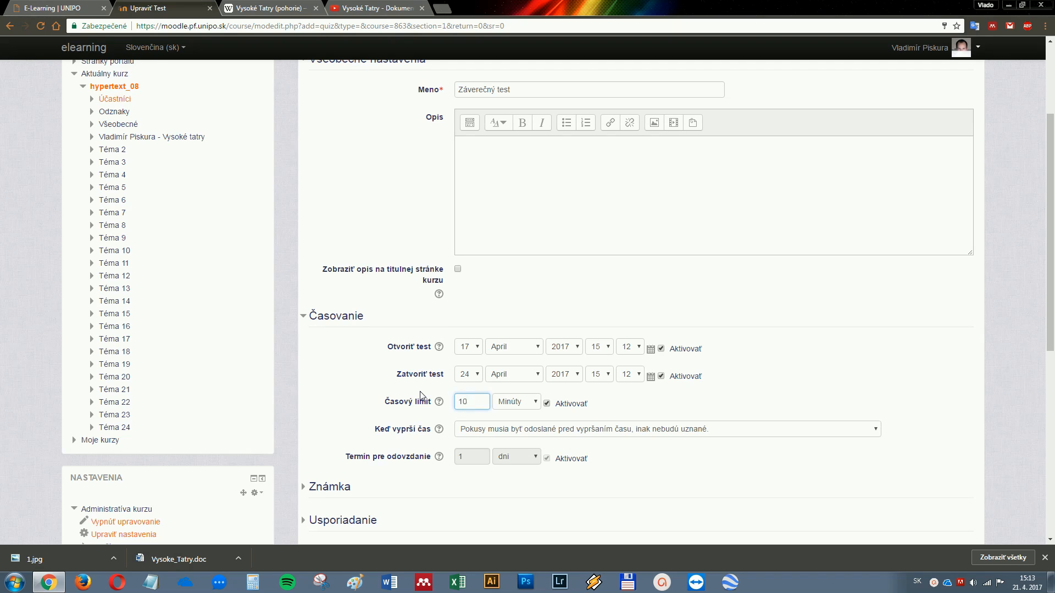
type("10")
In the test's grade settings, limit the number of allowed attempts to 1.
scroll(423, 398, "down", 1)
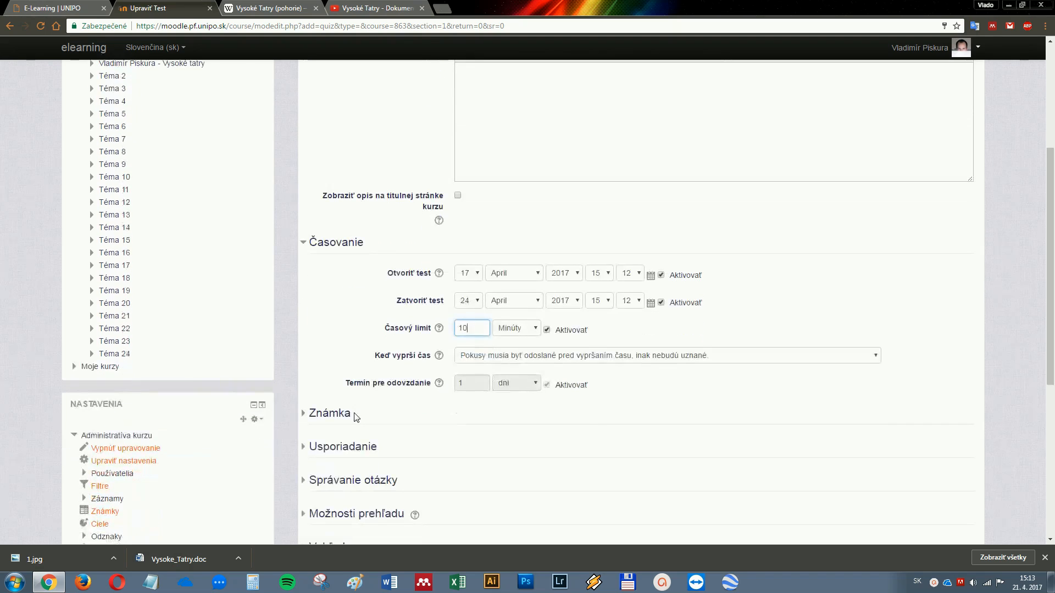
left_click(330, 413)
scroll(342, 416, "down", 1)
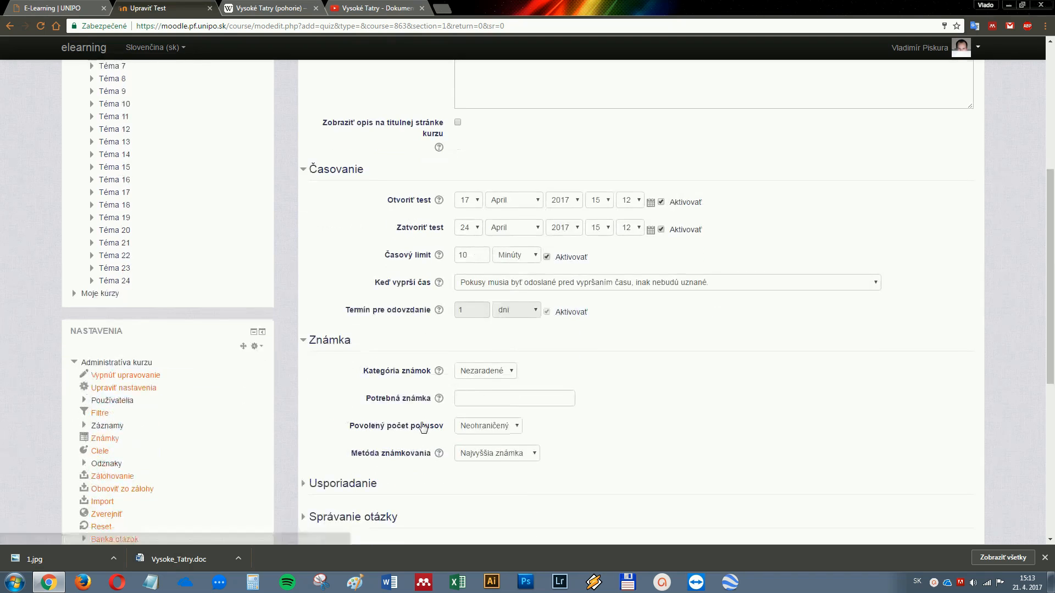
left_click(488, 426)
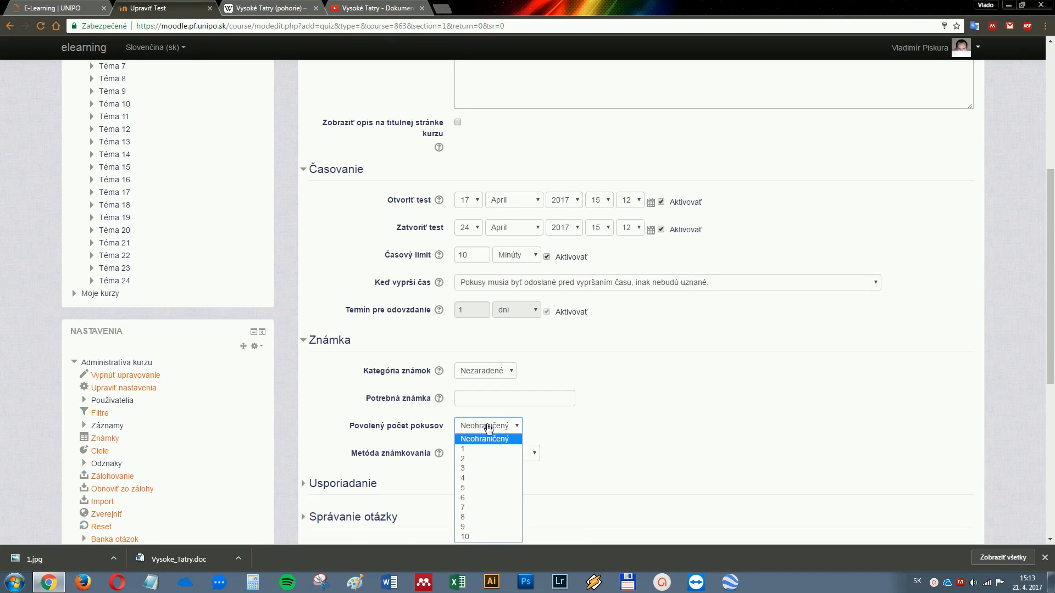
left_click(477, 451)
In the test's layout settings, start a new page every 3 questions ("Každých 3 otázok").
scroll(471, 446, "down", 1)
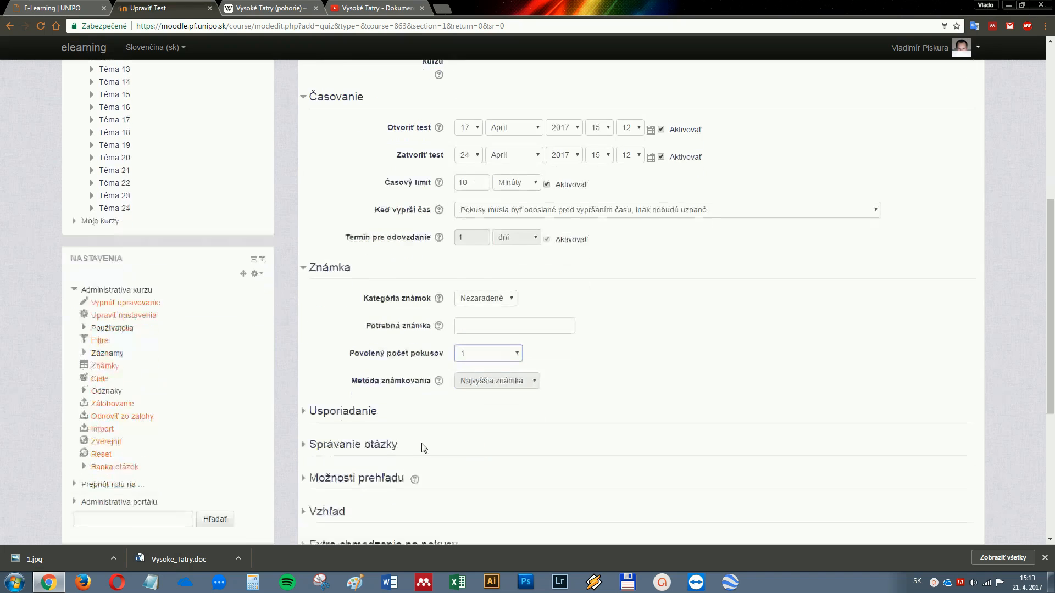
left_click(356, 416)
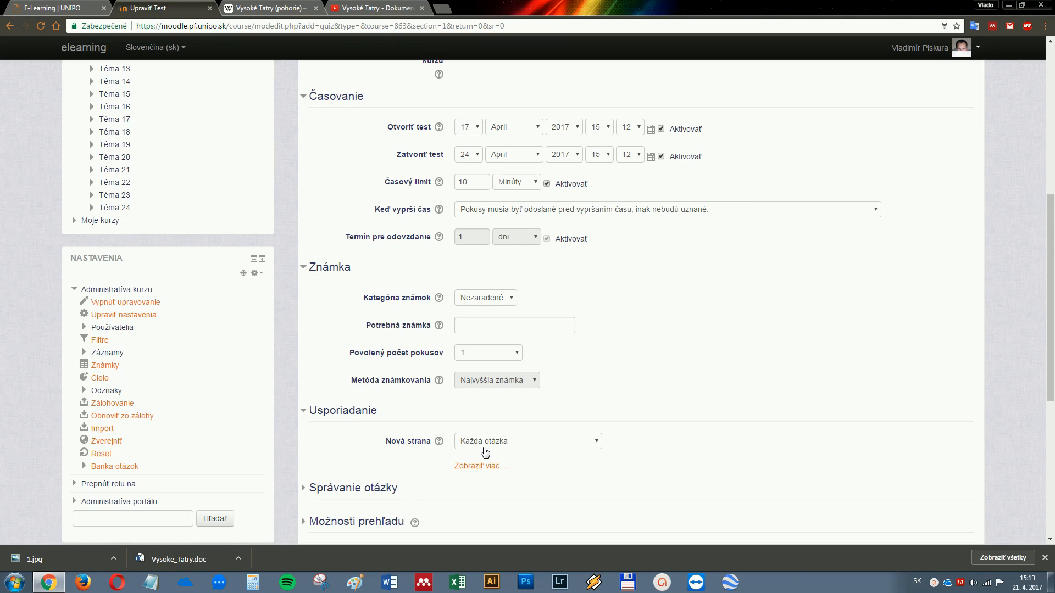
left_click(481, 441)
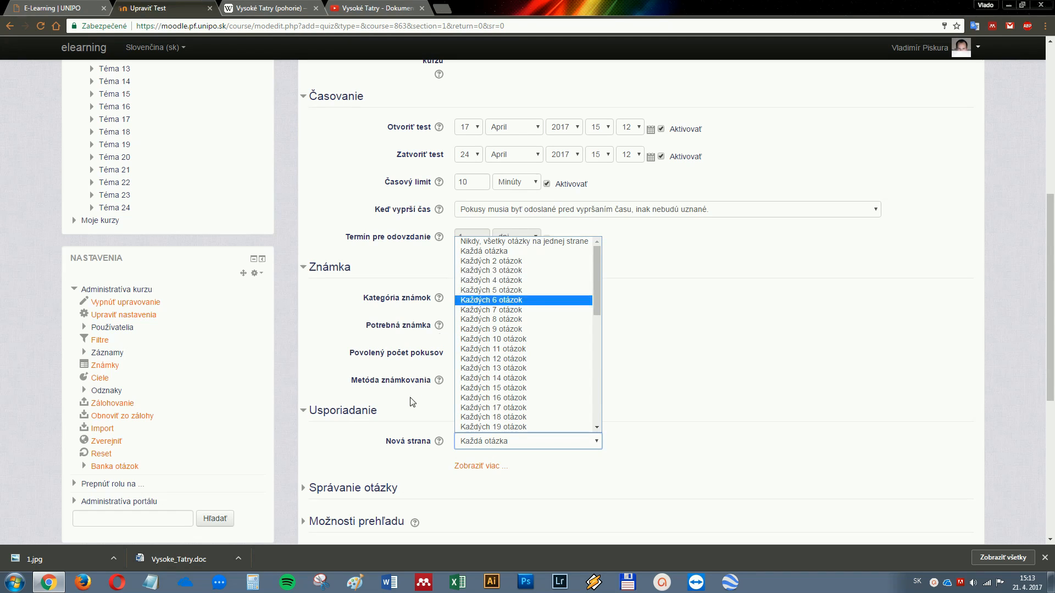
left_click(505, 275)
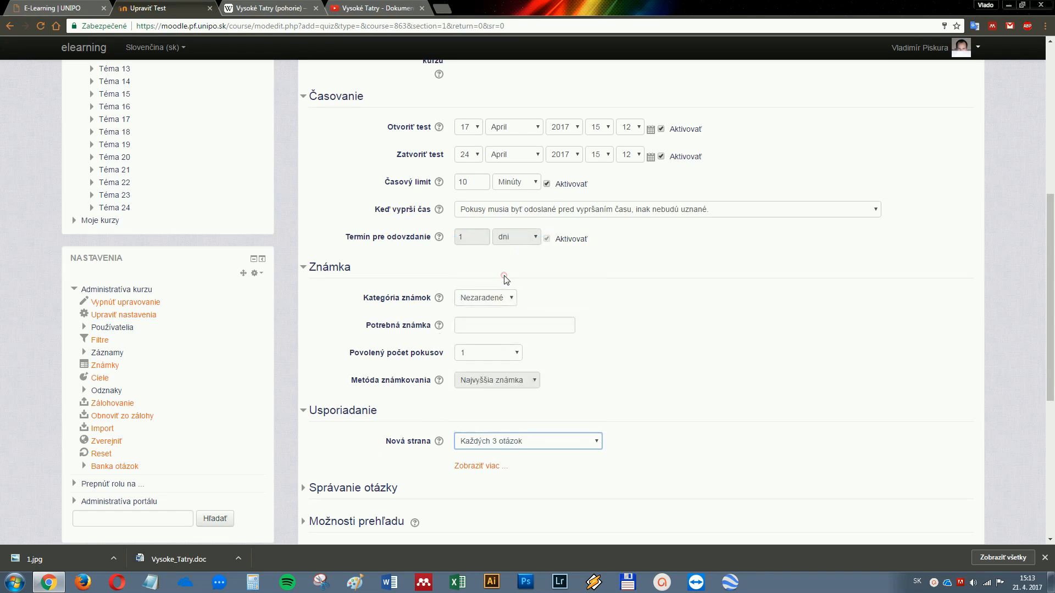
In the test's review options, enable the correct answer and specific feedback for the period right after the attempt (Hneď po pokuse).
scroll(501, 278, "down", 1)
left_click(371, 417)
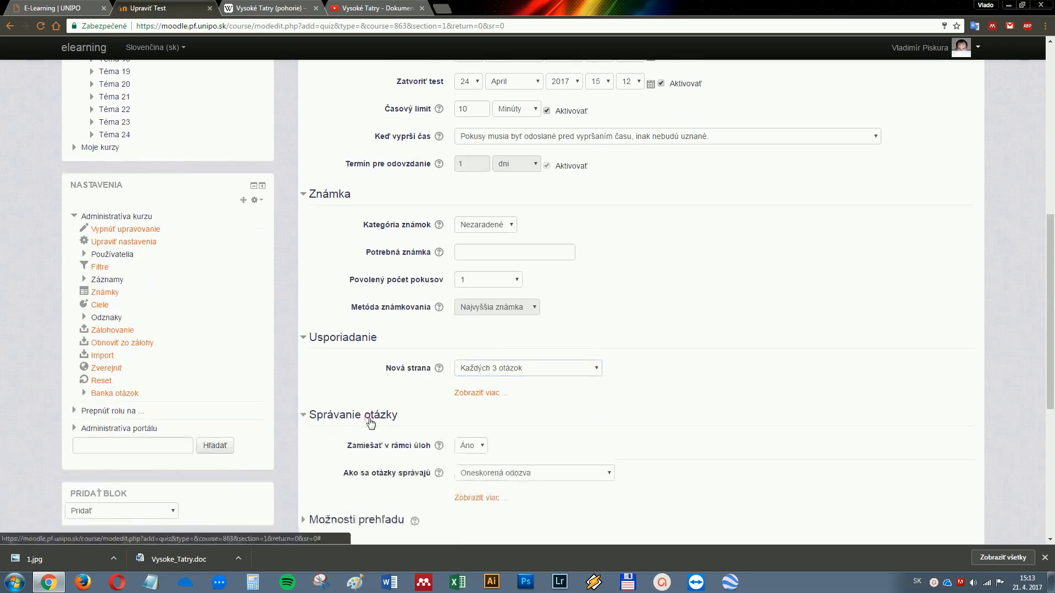
scroll(405, 389, "down", 1)
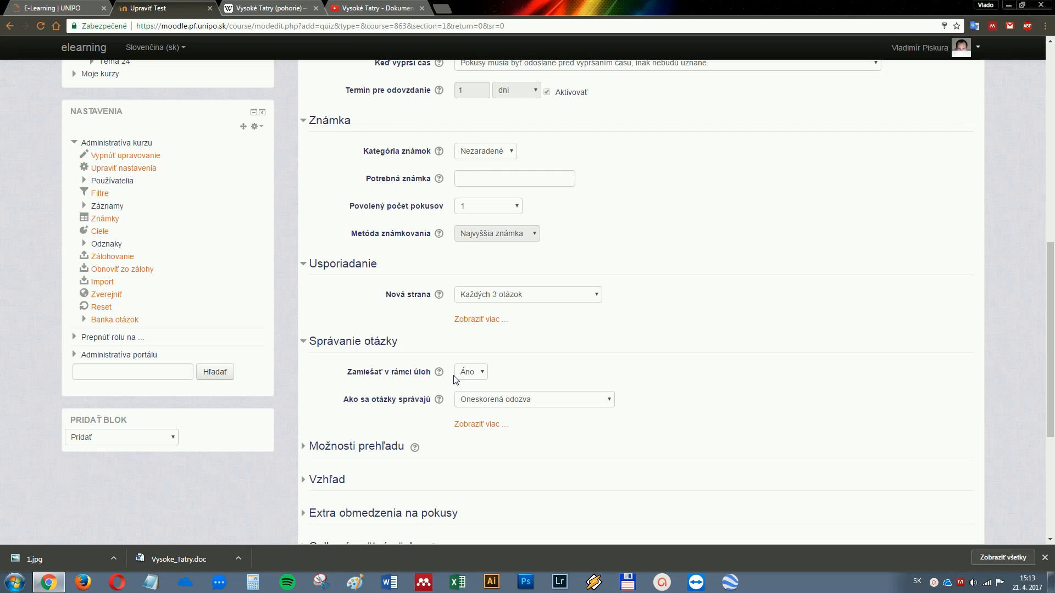
left_click(370, 446)
scroll(369, 446, "down", 1)
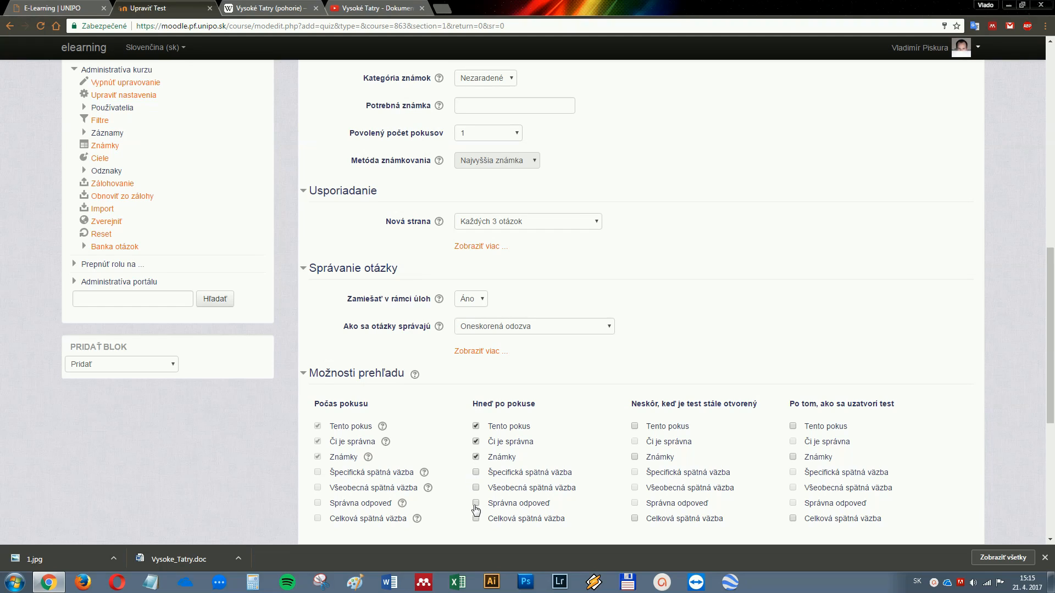
left_click(476, 505)
left_click(477, 474)
For the period after the test closes, enable review of the attempt, whether it is correct, the marks and the correct answer.
left_click(793, 426)
left_click(794, 442)
left_click(794, 458)
left_click(794, 503)
Examine the test's appearance, extra attempt restrictions and overall feedback settings.
scroll(794, 503, "down", 5)
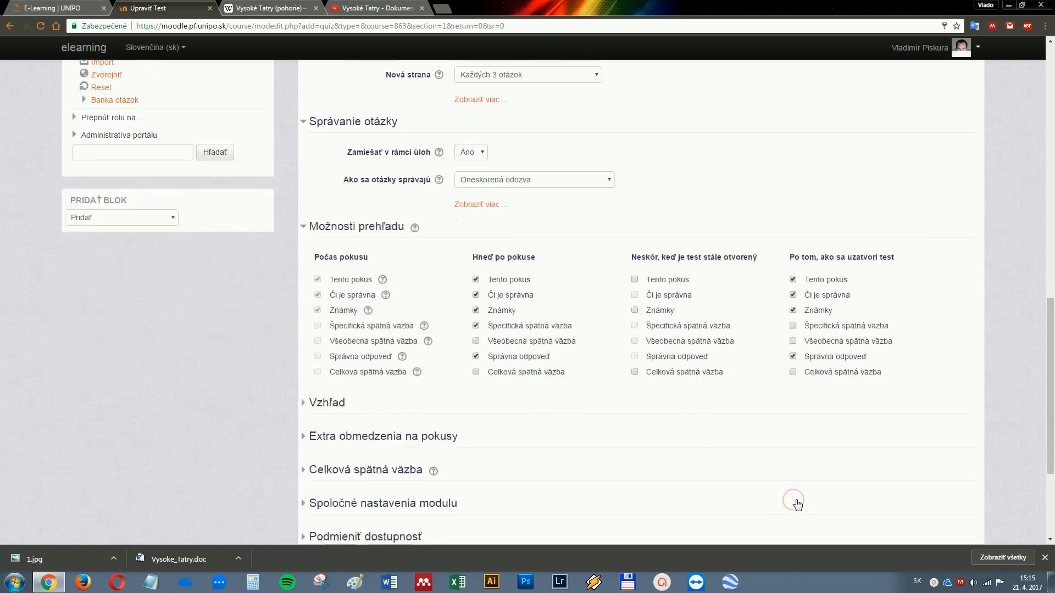
left_click(337, 259)
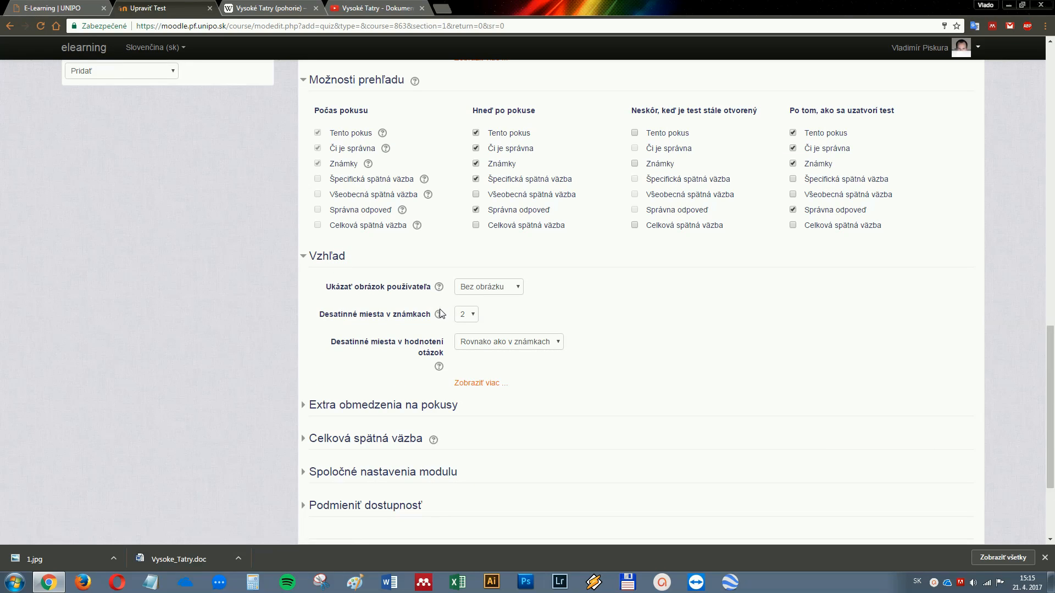
left_click(401, 406)
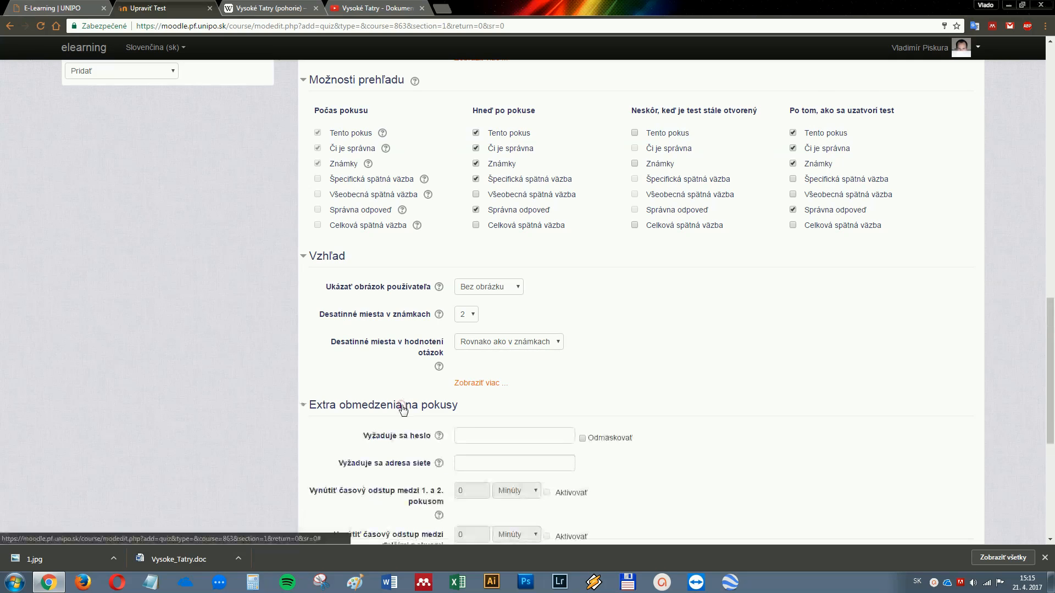
scroll(404, 409, "down", 1)
left_click(524, 360)
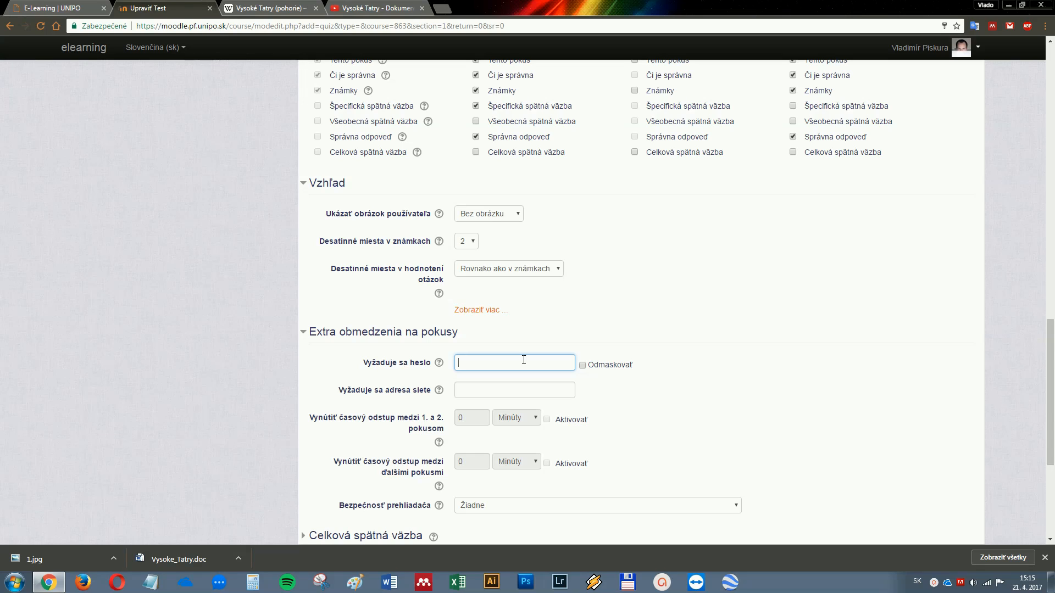
scroll(399, 412, "down", 2)
left_click(399, 393)
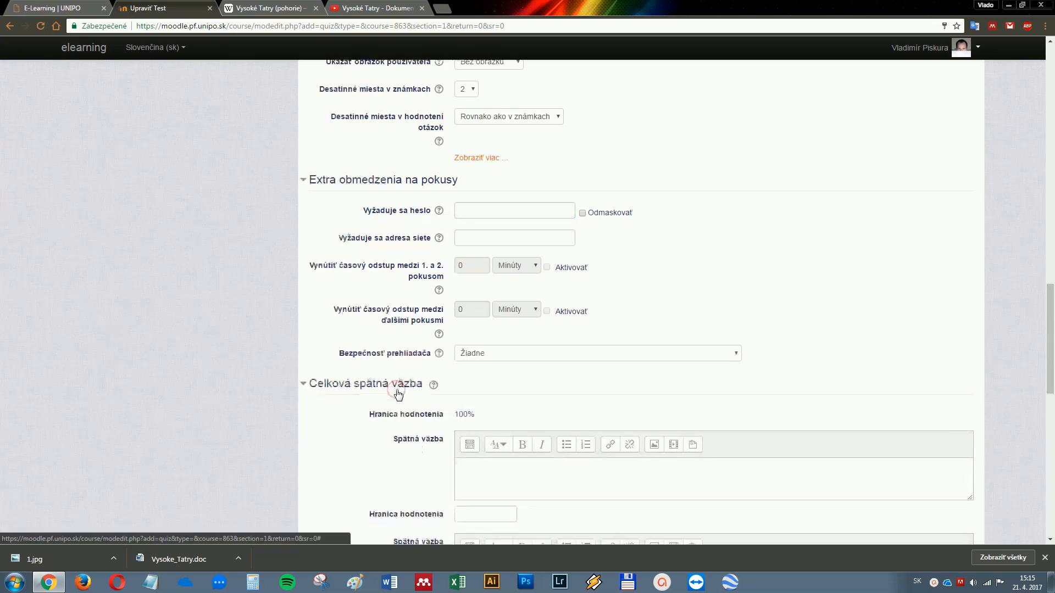
scroll(398, 393, "down", 2)
scroll(399, 393, "down", 1)
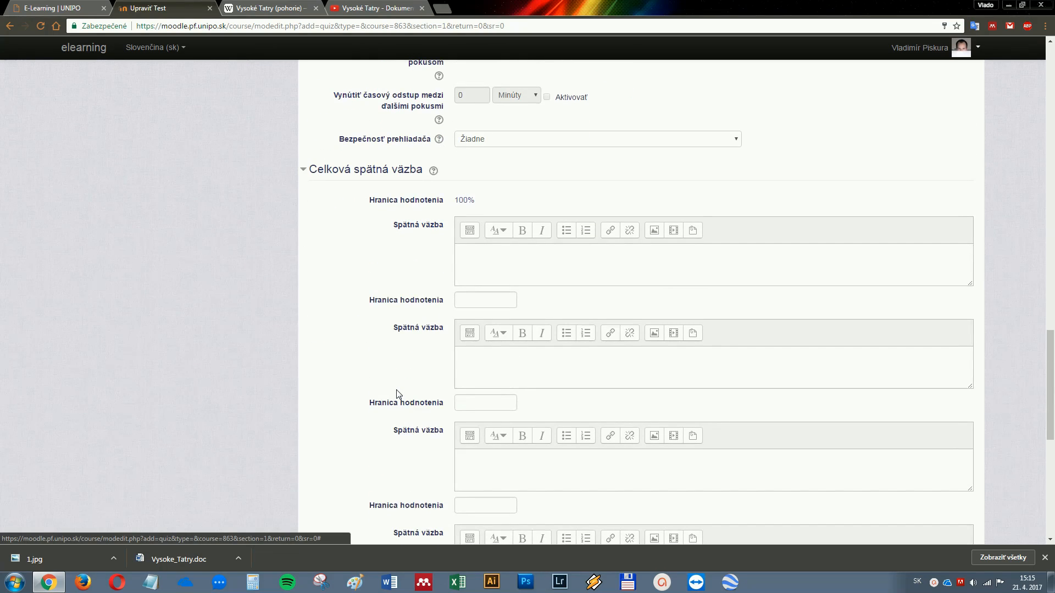
scroll(398, 393, "down", 10)
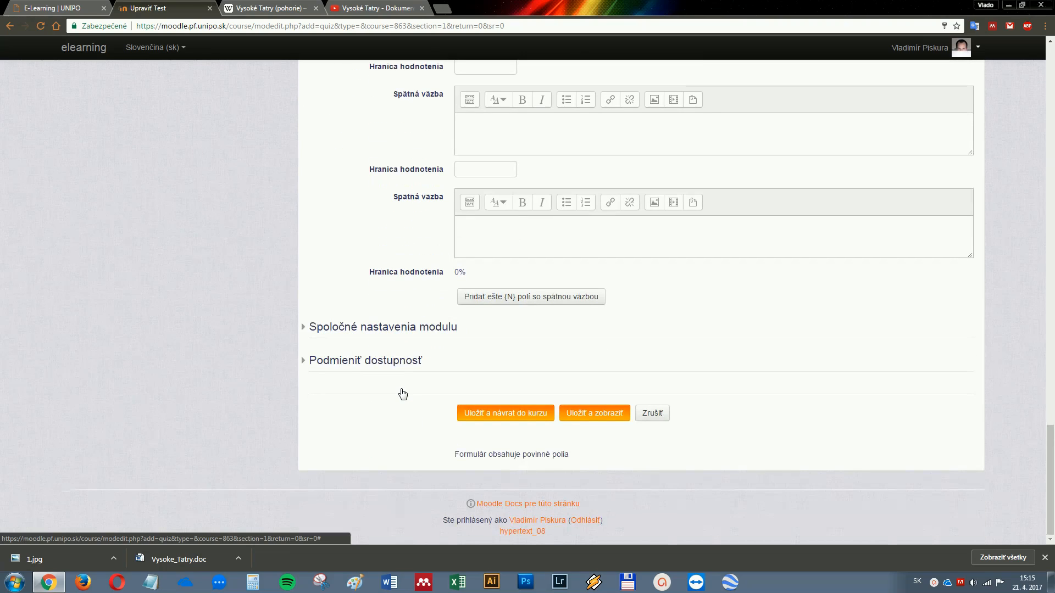
Save and display the test, and open its question editing page.
left_click(585, 420)
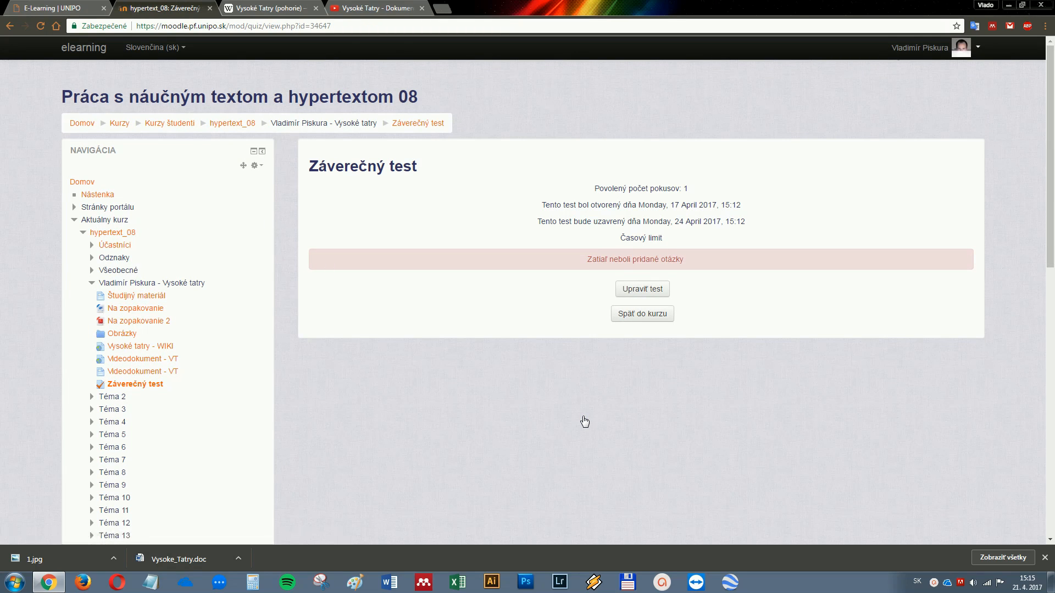
left_click(630, 289)
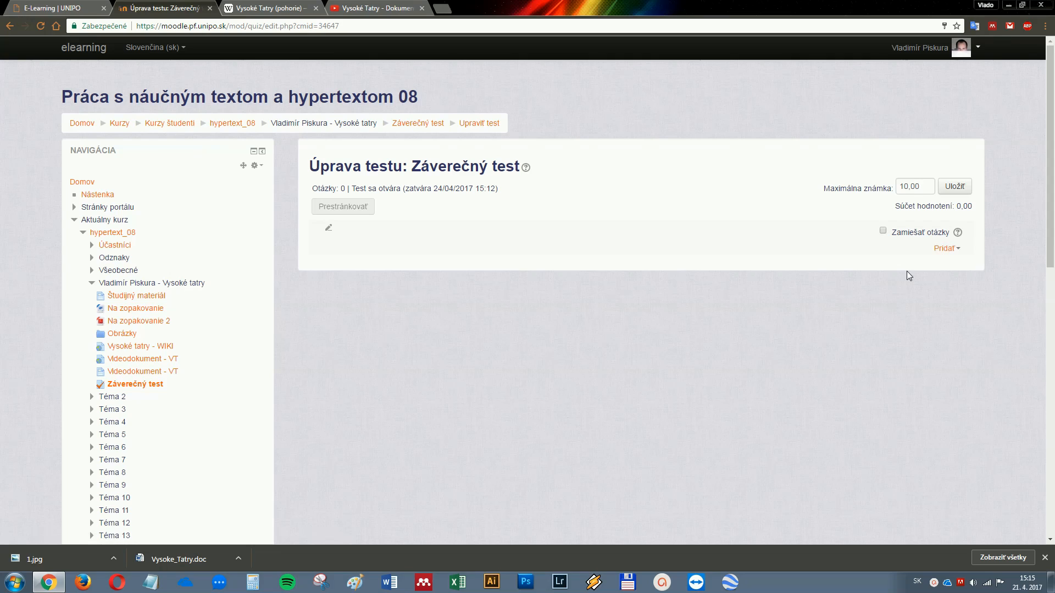
Add a new multiple-choice question (Viaceré odpovede) to the final test.
left_click(944, 249)
left_click(868, 203)
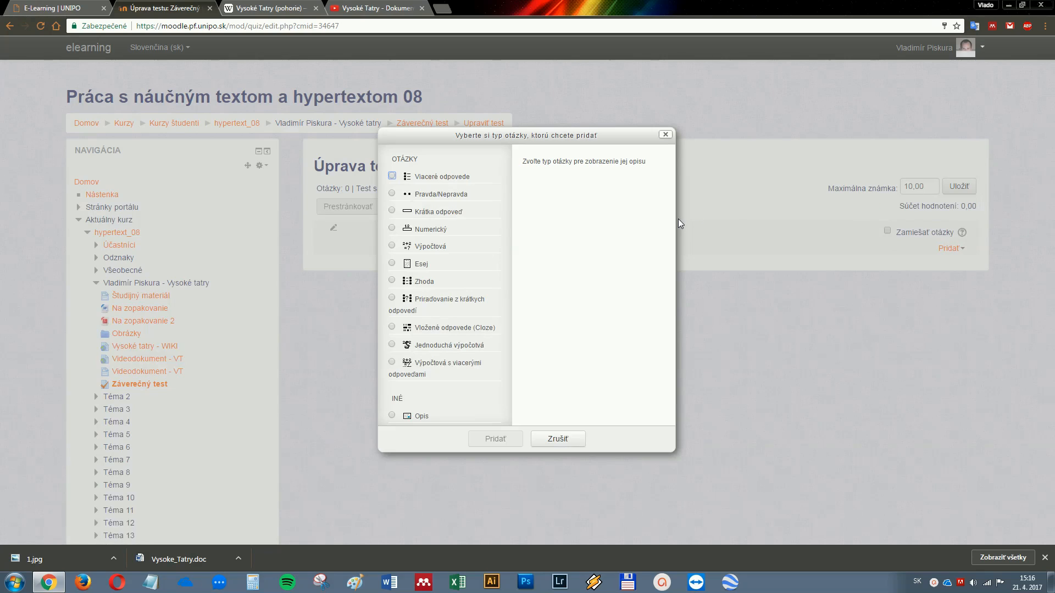
left_click(391, 177)
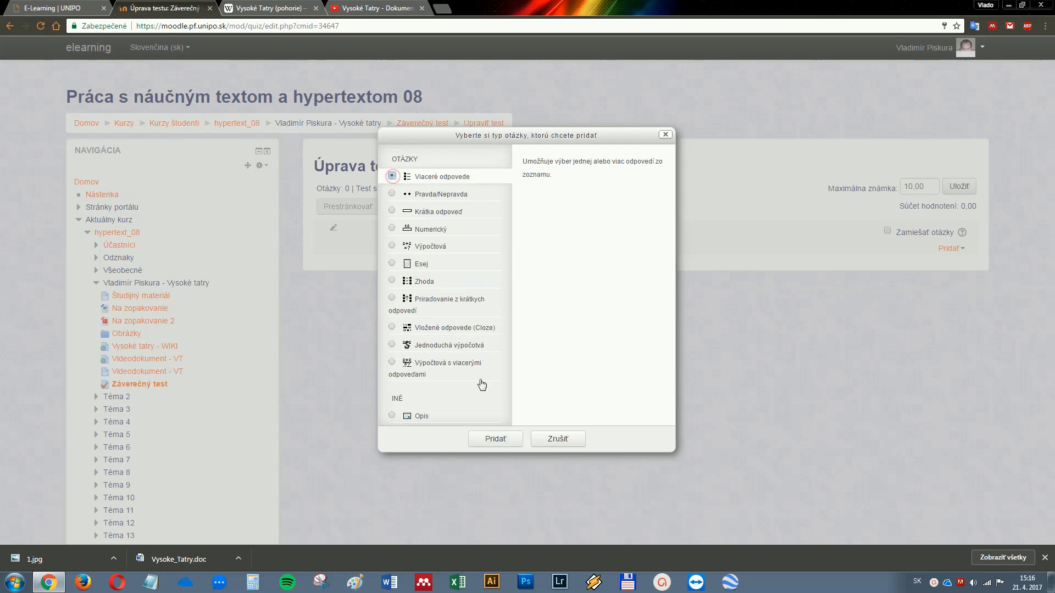
left_click(495, 439)
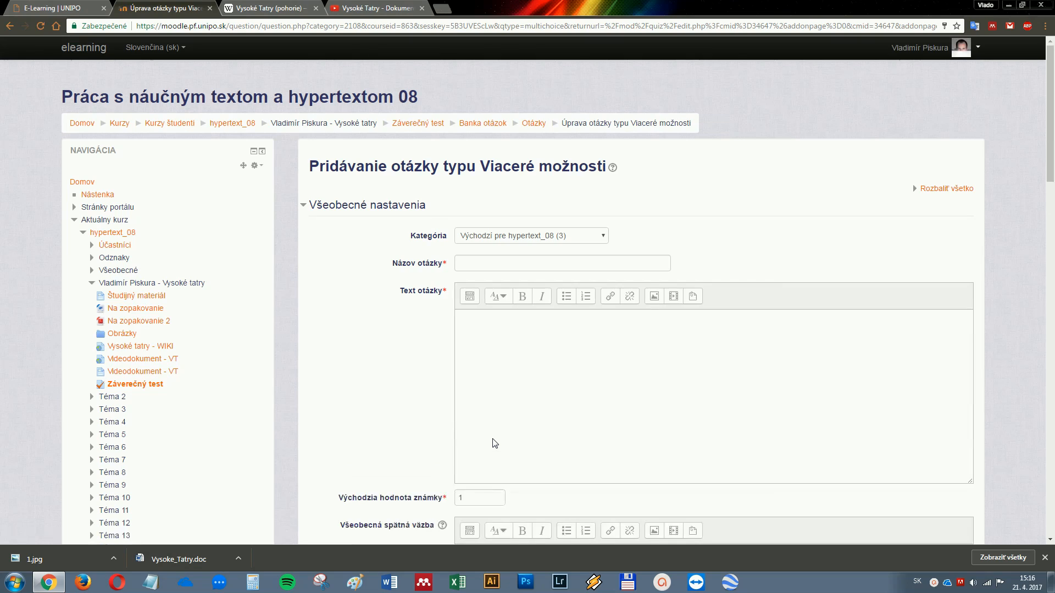
Enter "Vysoke tatry maju skratku:" as both the question name and the question text.
left_click(505, 266)
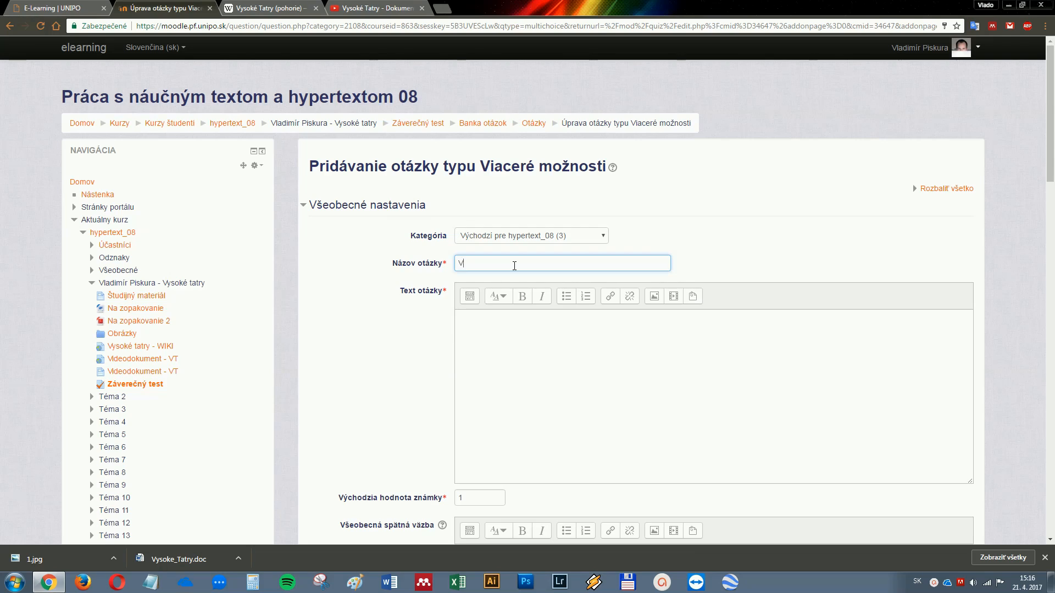
type("ke tatry maju skratku:")
scroll(517, 261, "down", 4)
scroll(530, 247, "up", 3)
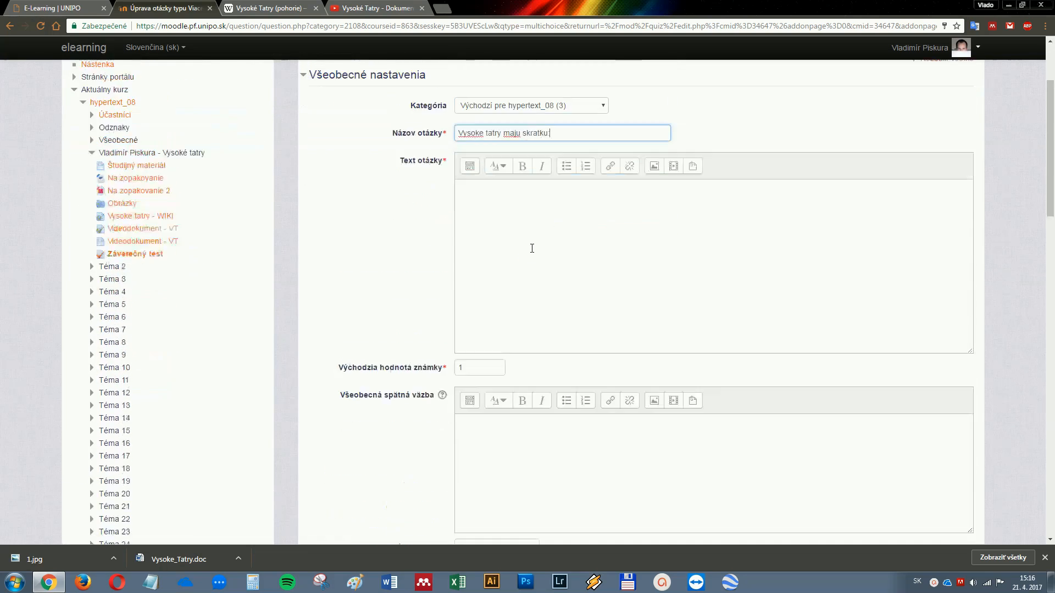
key("ctrl+a")
key("ctrl+c")
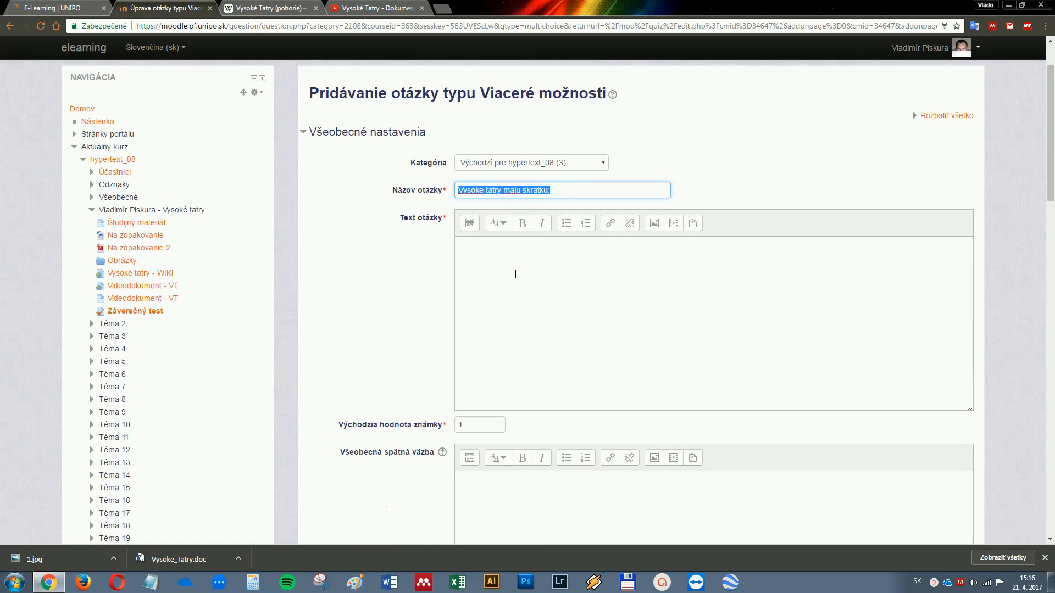
left_click(516, 274)
key("ctrl+v")
Keep the question limited to one answer (Iba jedna odpoveď) and enter VT as choice 1 with a grade of 100%.
scroll(515, 274, "down", 4)
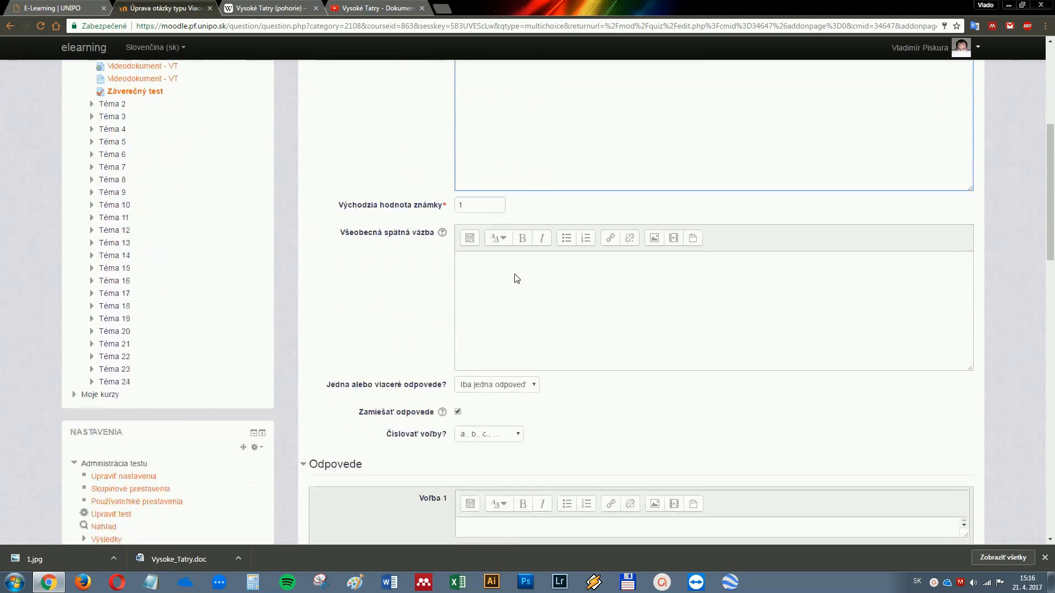
scroll(516, 274, "down", 1)
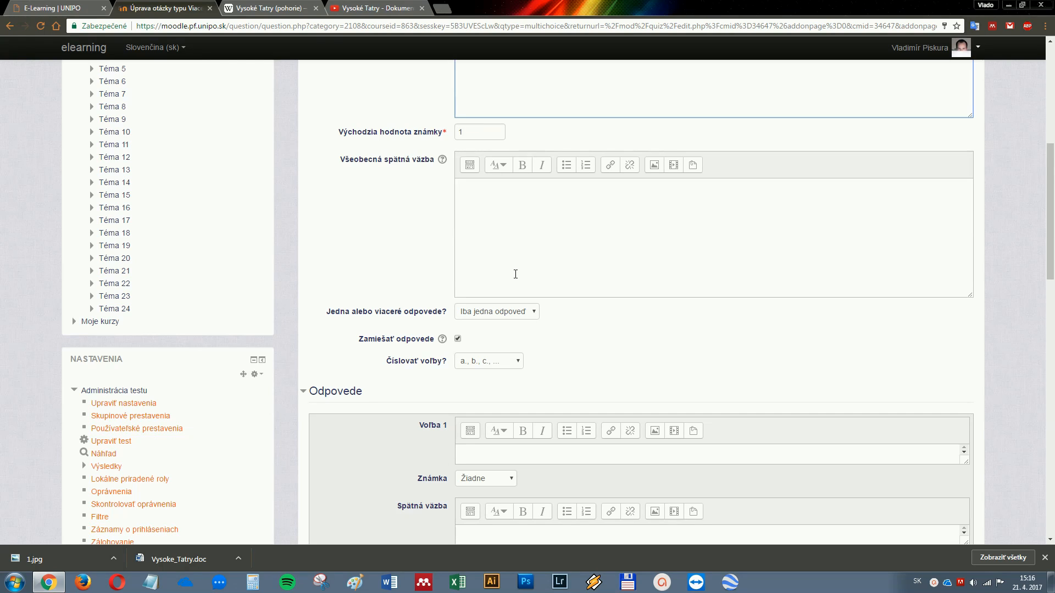
left_click(525, 313)
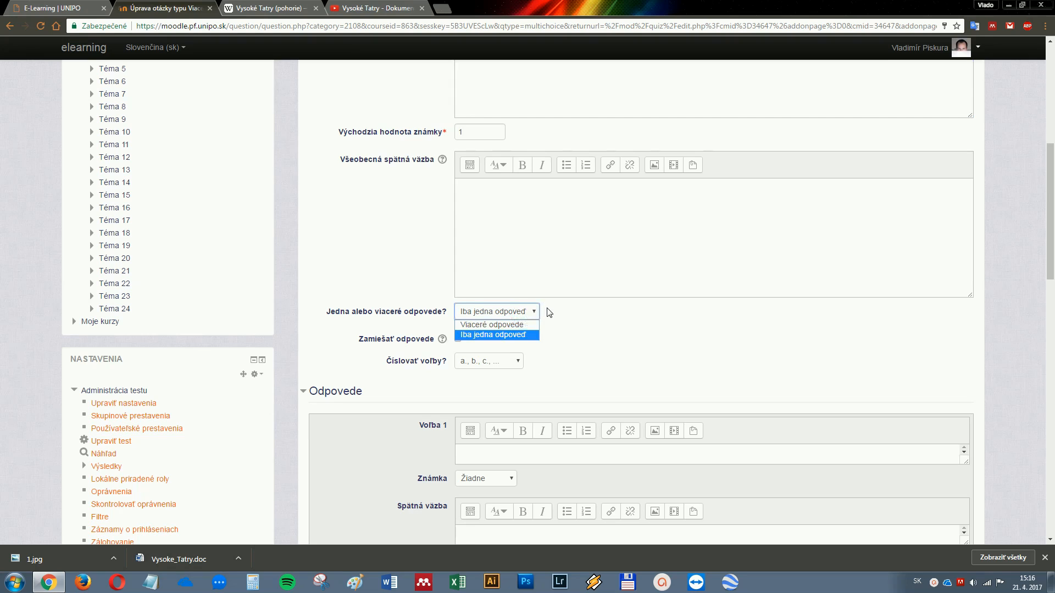
left_click(547, 311)
scroll(547, 310, "down", 3)
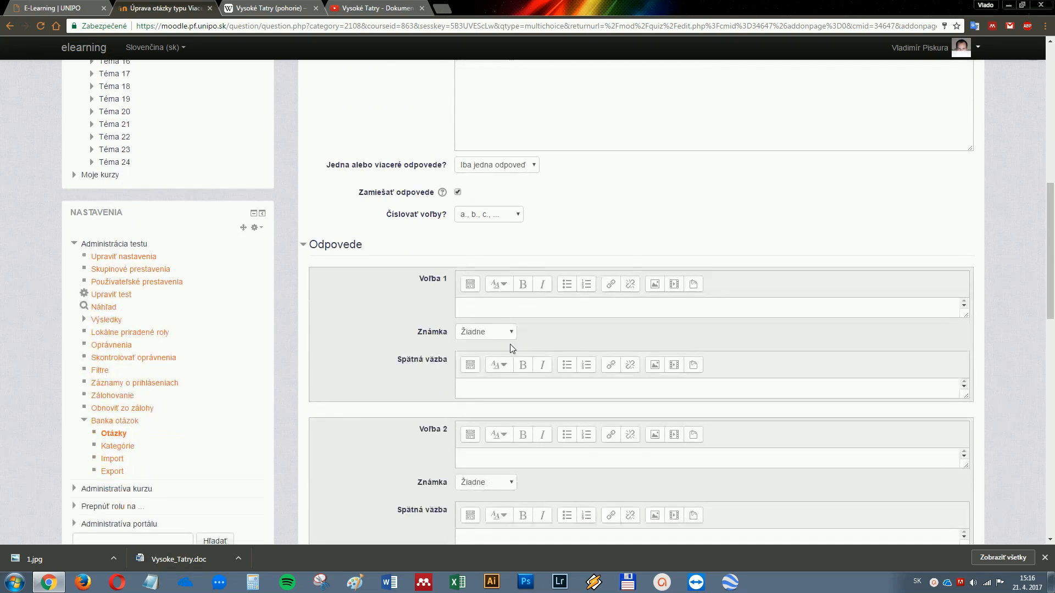
left_click(488, 309)
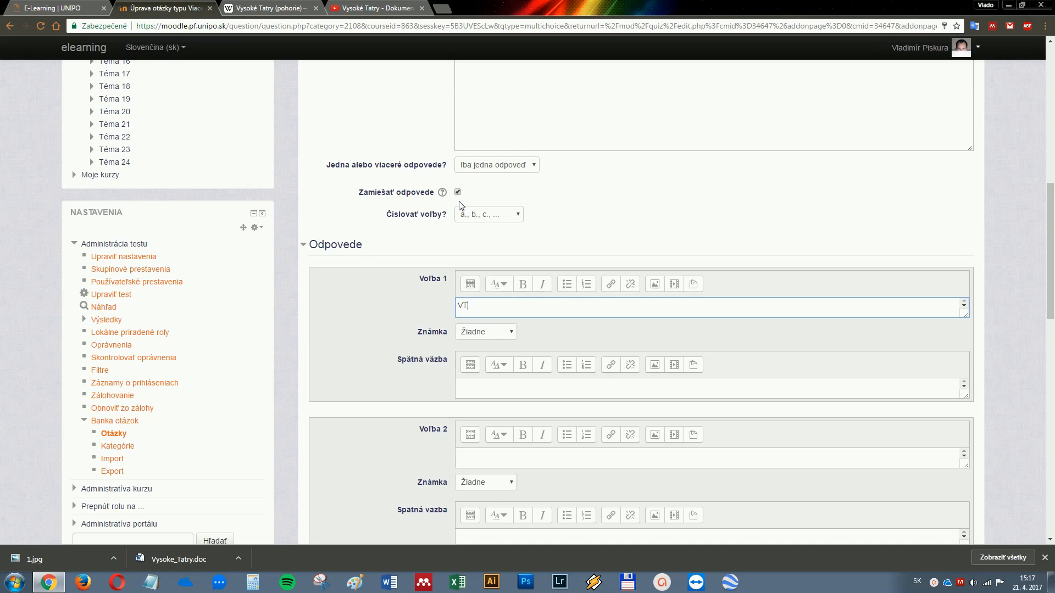
left_click(488, 332)
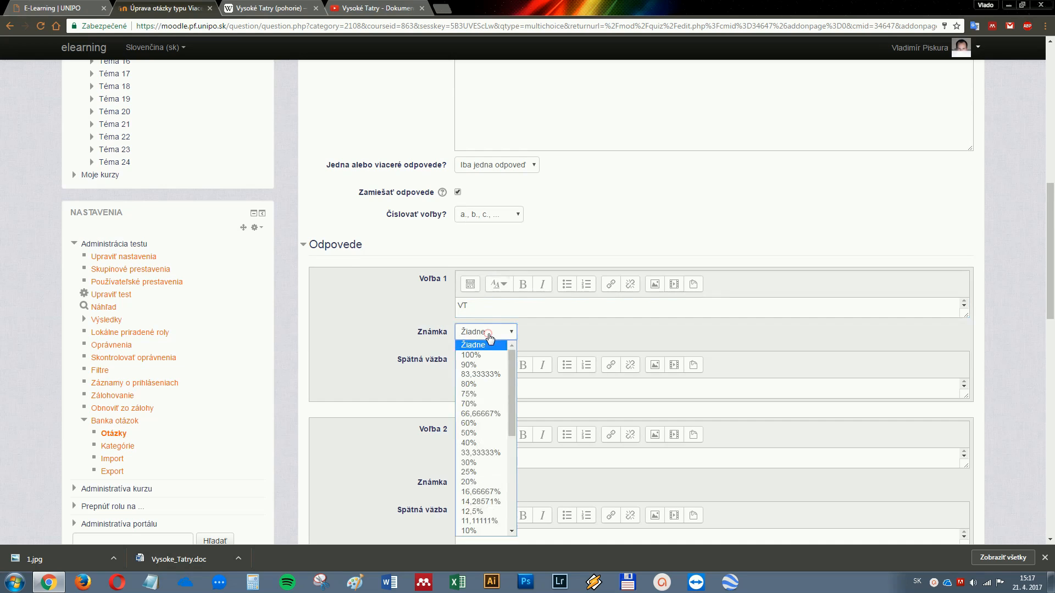
left_click(482, 355)
scroll(484, 373, "down", 1)
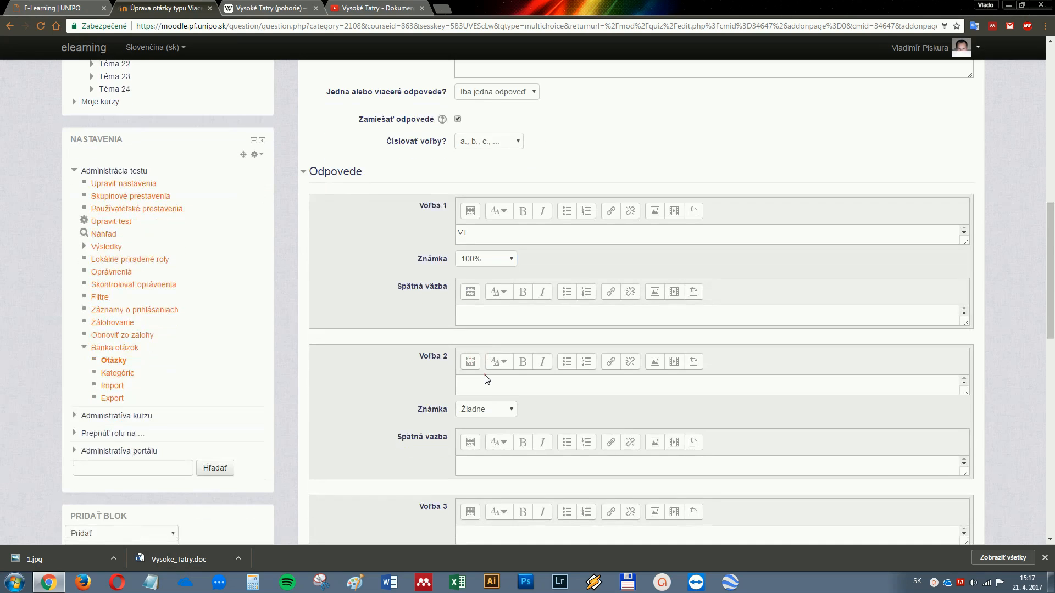
Enter BT as choice 2 with the grade set to Žiadne.
left_click(485, 378)
type("BT")
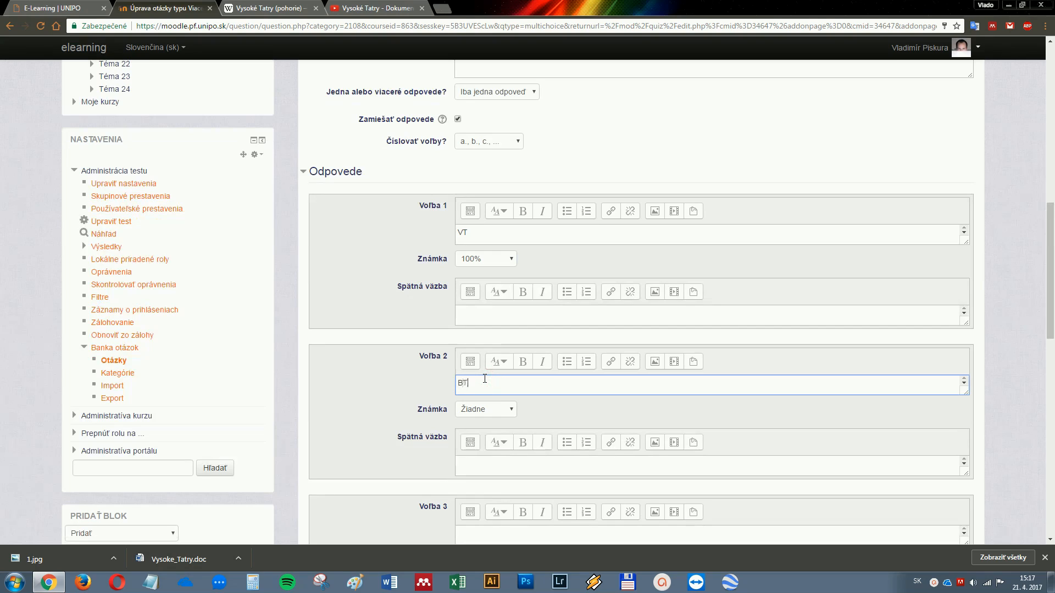
left_click(496, 409)
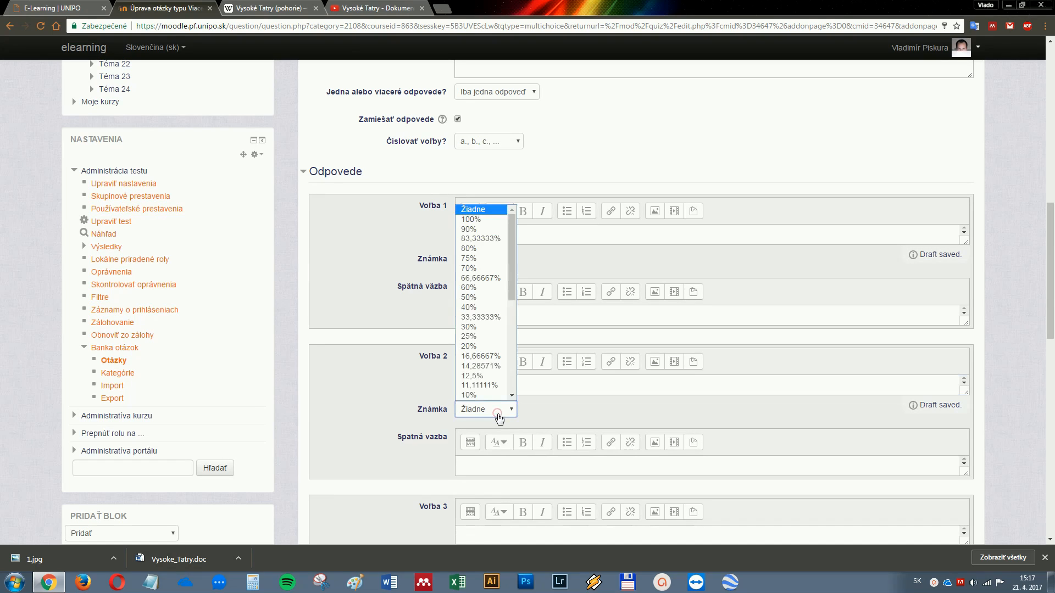
left_click(472, 210)
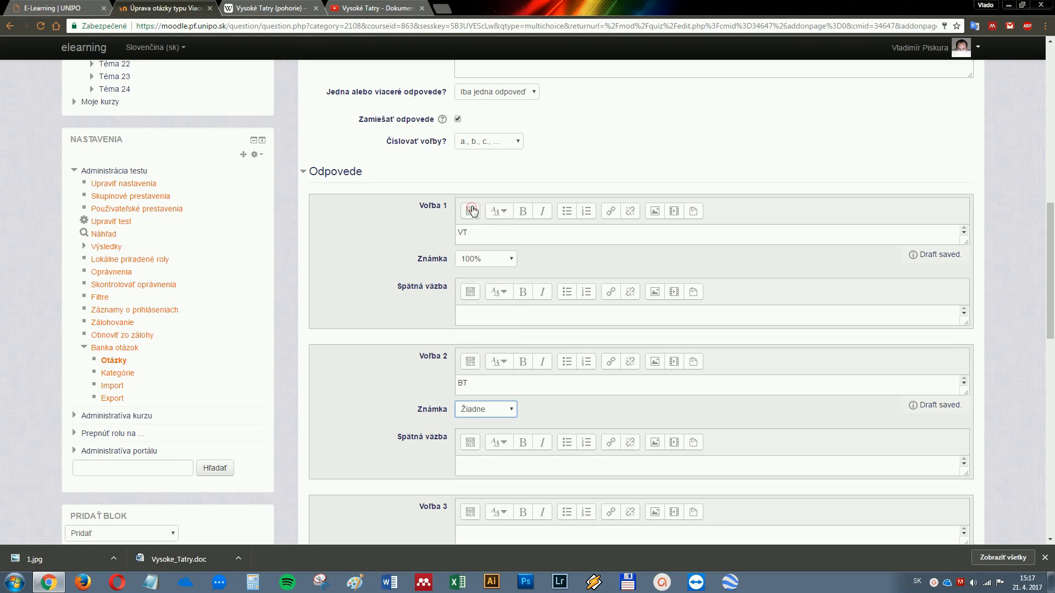
Enter CT as choice 3 and TT as choice 4, and save the question.
scroll(477, 227, "down", 1)
scroll(477, 227, "down", 2)
left_click(480, 390)
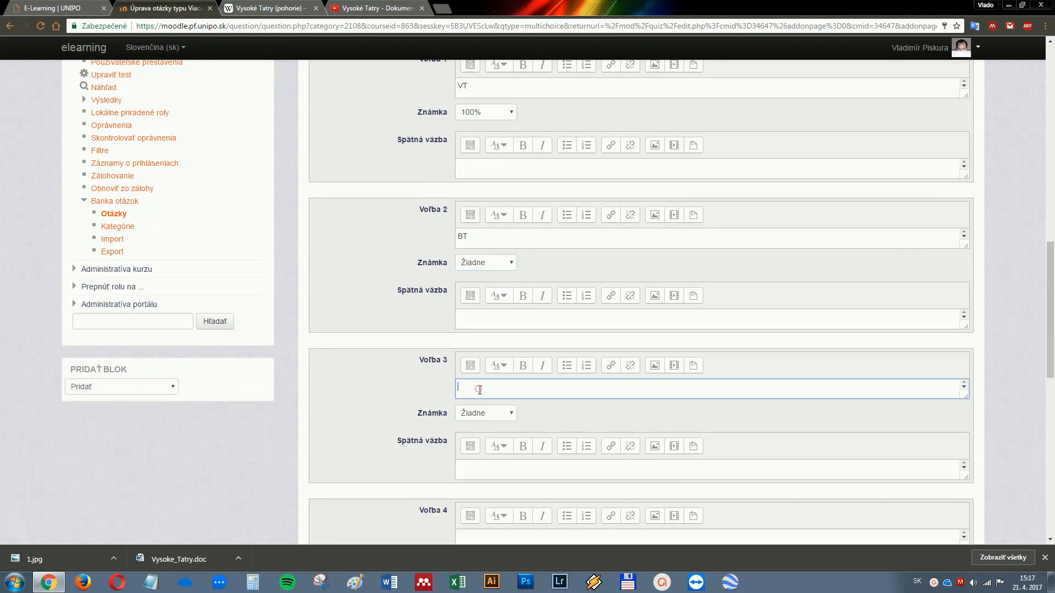
type("C")
scroll(480, 440, "down", 2)
left_click(470, 391)
type("TT")
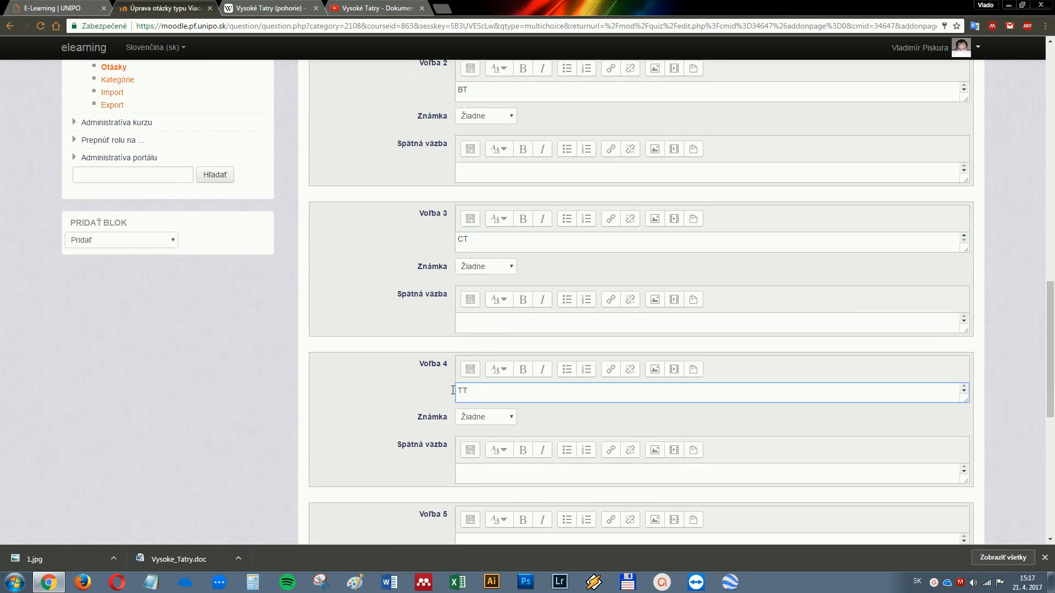
scroll(453, 390, "down", 5)
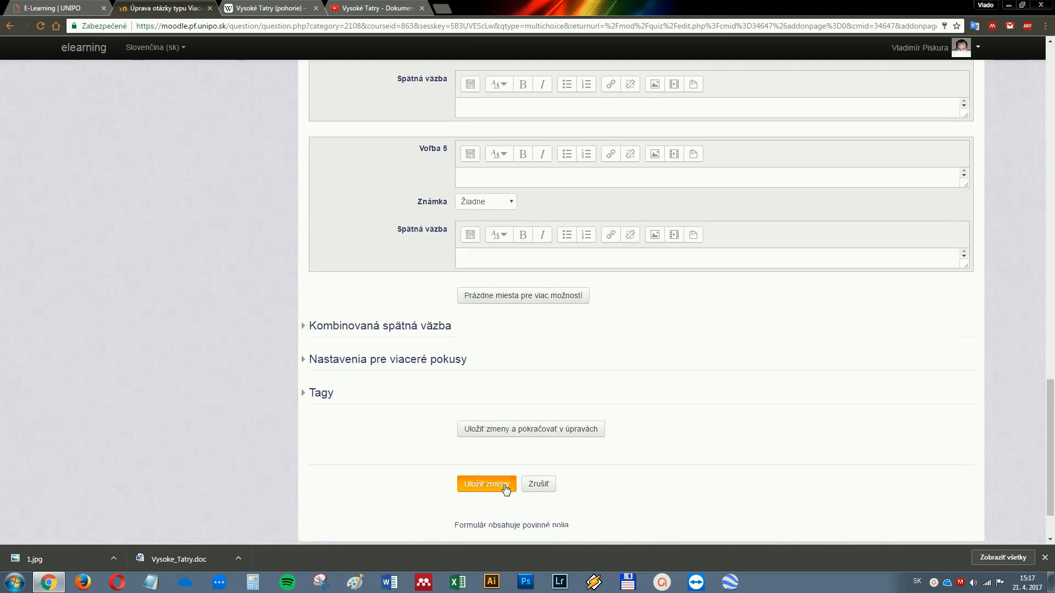
left_click(506, 486)
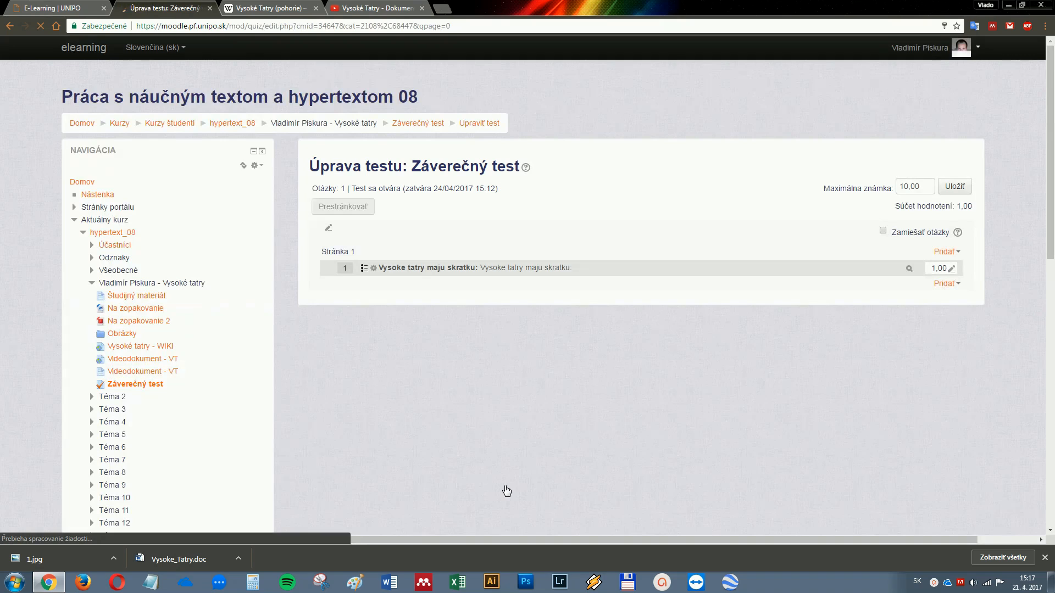
Add a new true/false question (Pravda/Nepravda) to the test after the first question.
left_click(939, 285)
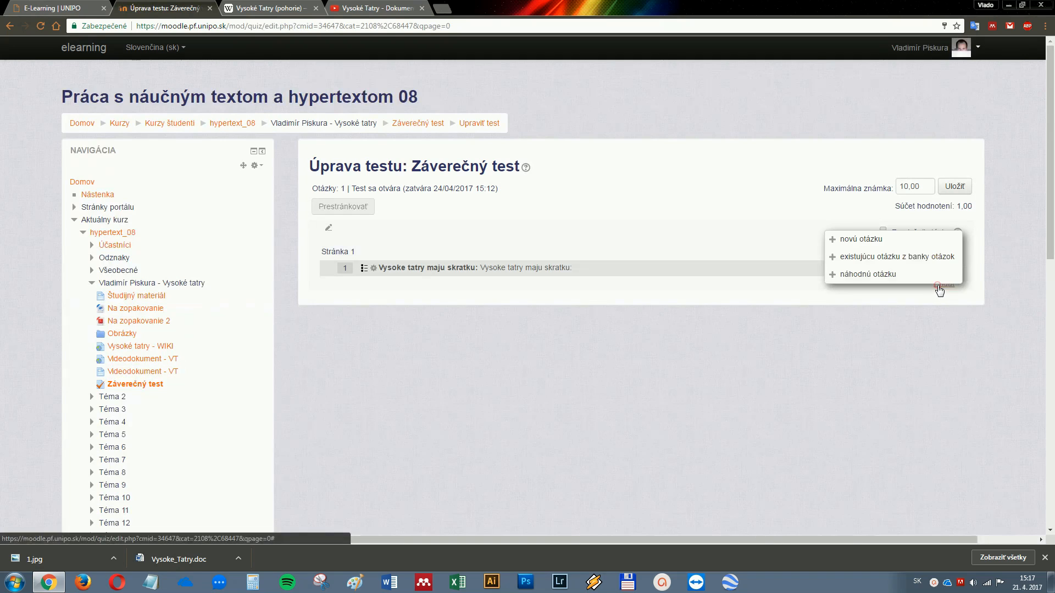
left_click(878, 240)
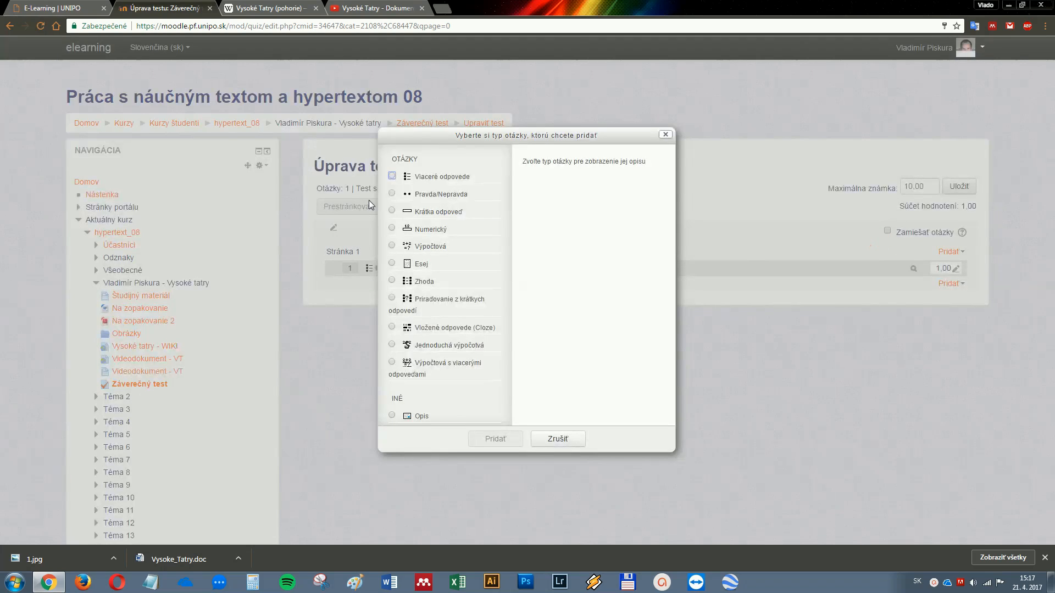
left_click(392, 193)
left_click(492, 450)
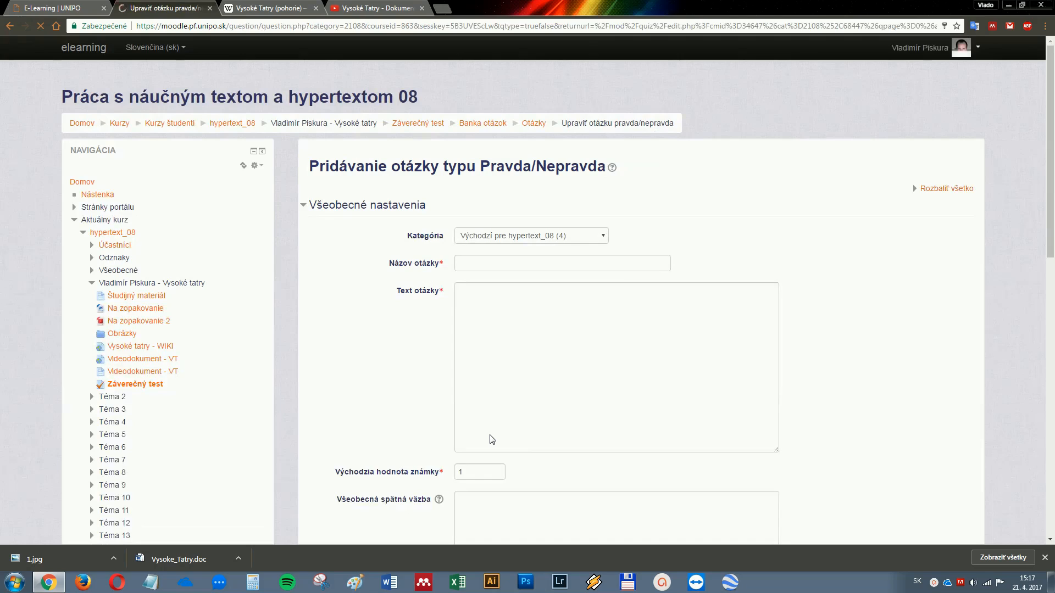
Name the true/false question "Vysoké tatry majú skratku VT" and set its correct answer (Správna odpoveď) to Pravda.
left_click(490, 263)
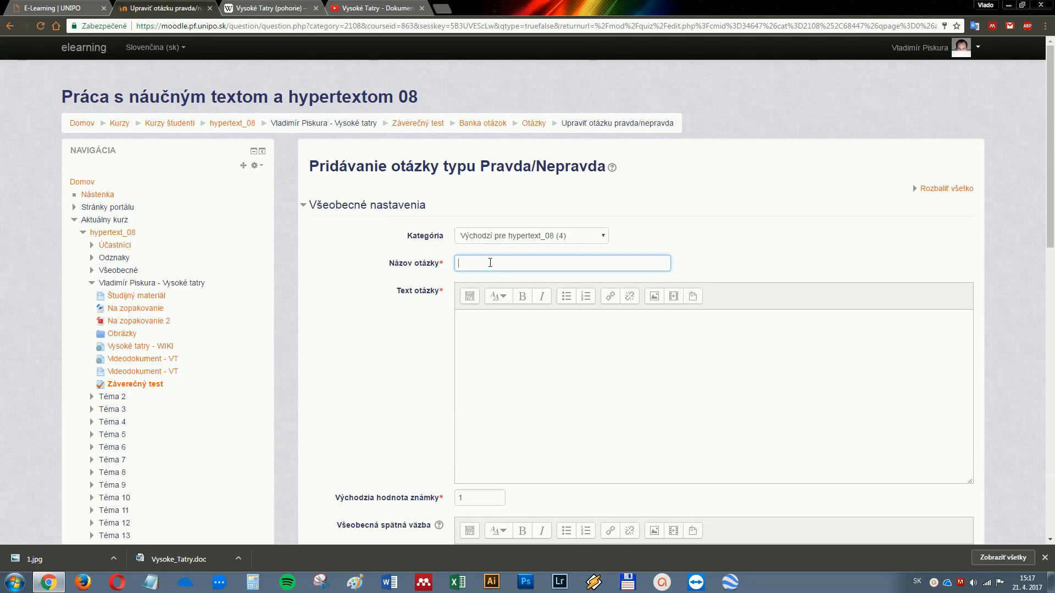
type("Vysoké tatry majú skratku VT")
scroll(490, 264, "down", 5)
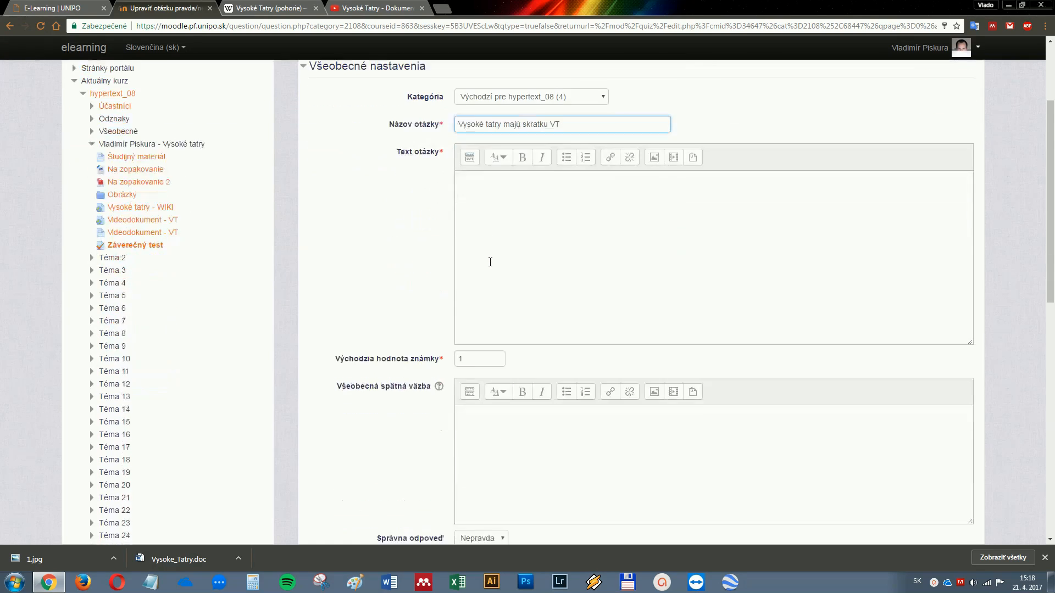
left_click(486, 386)
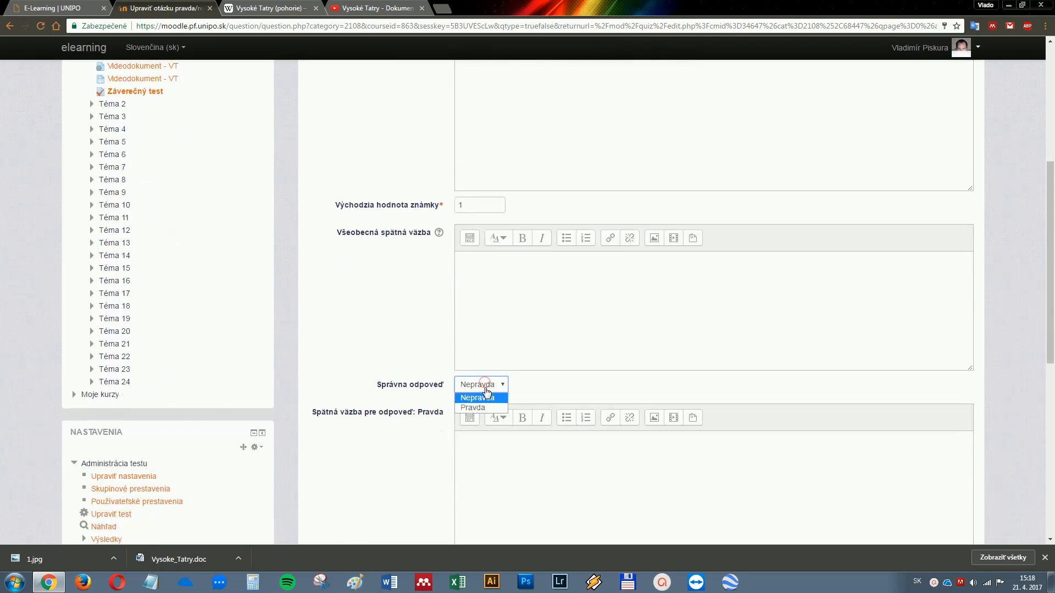
left_click(479, 405)
scroll(486, 407, "down", 1)
scroll(485, 406, "down", 7)
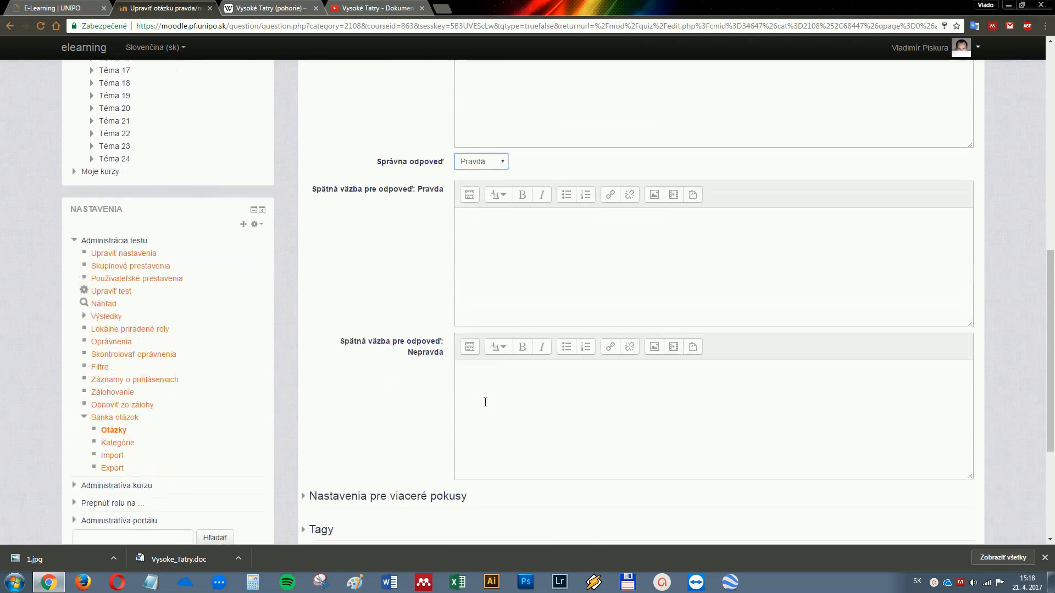
left_click(489, 413)
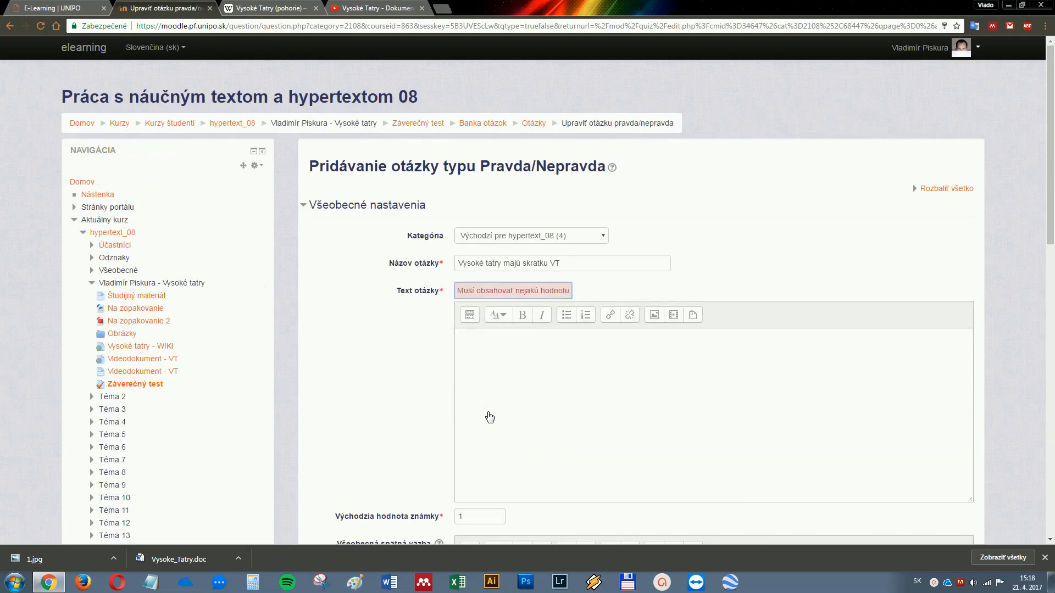
Copy the question name "Vysoké tatry majú skratku VT" into the question text and save the question.
left_click_drag(561, 263, 463, 262)
left_click_drag(572, 263, 456, 261)
key("ctrl+c")
left_click(500, 339)
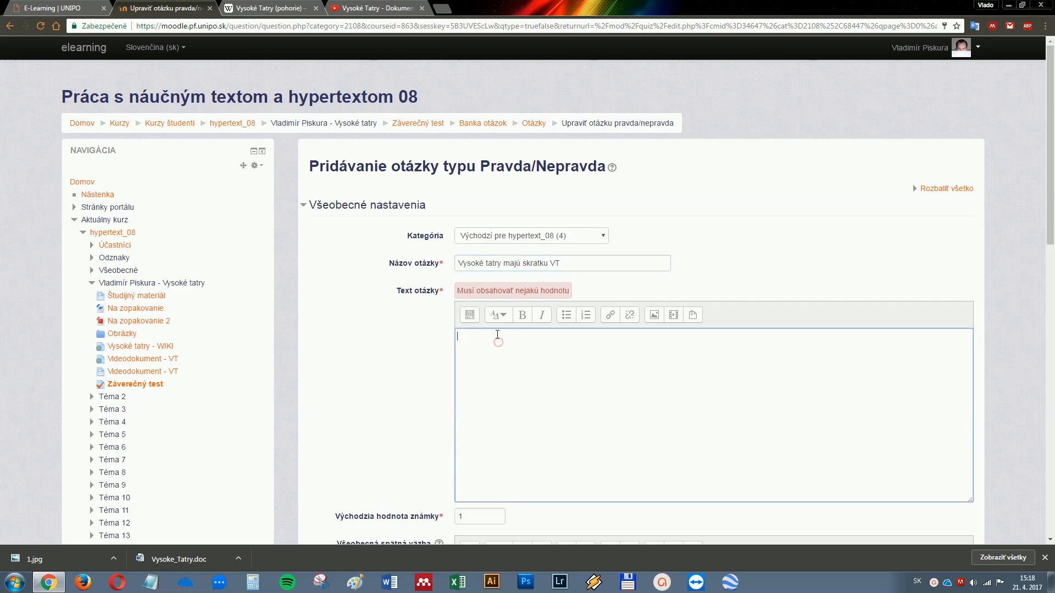
key("ctrl+v")
scroll(523, 383, "down", 7)
scroll(522, 385, "down", 6)
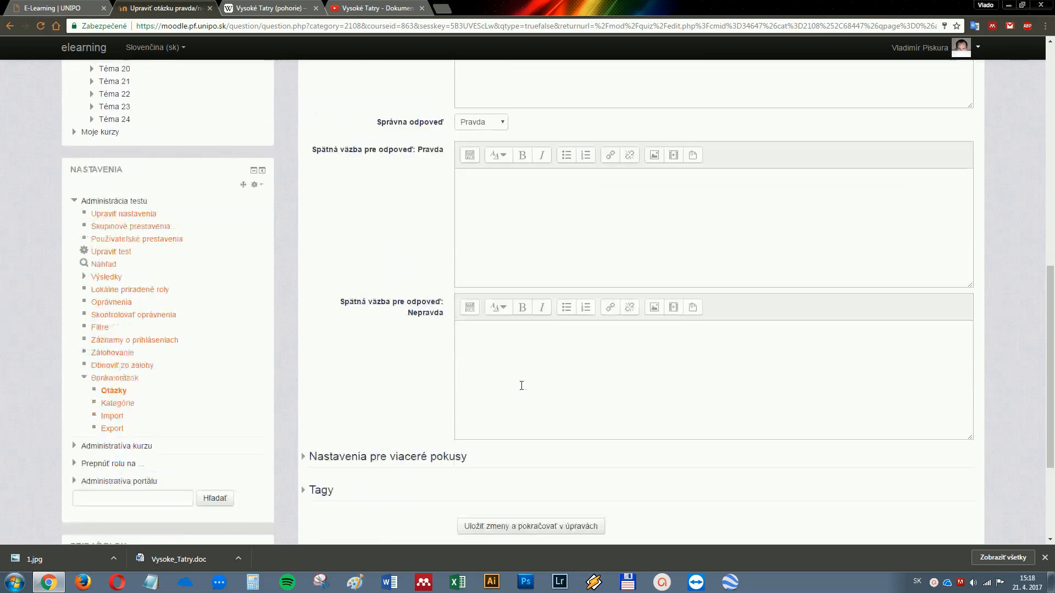
left_click(494, 413)
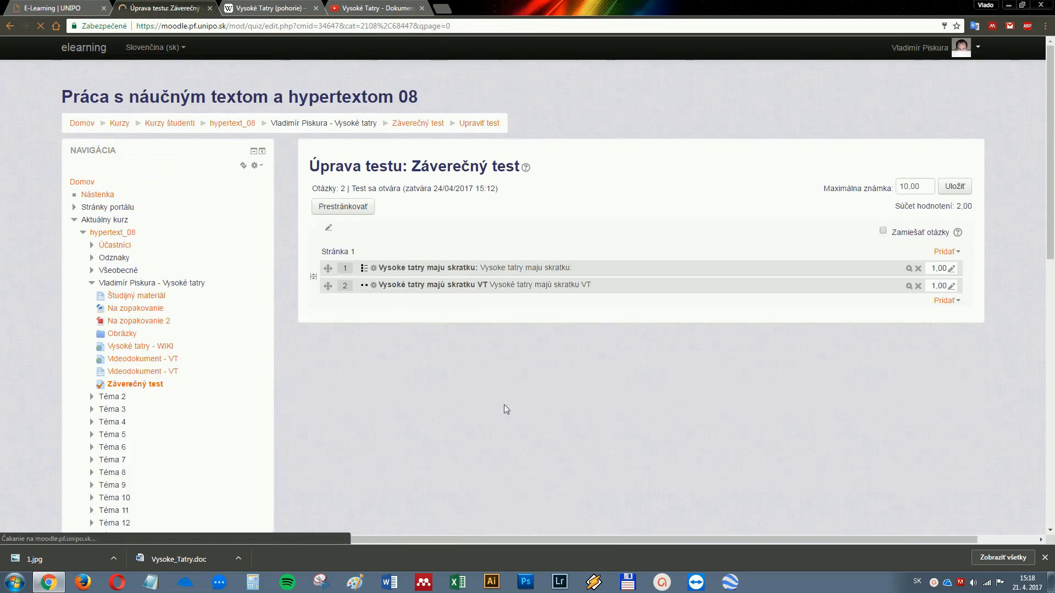
Add a new short-answer question (Krátka odpoveď) to the end of the test.
left_click(946, 300)
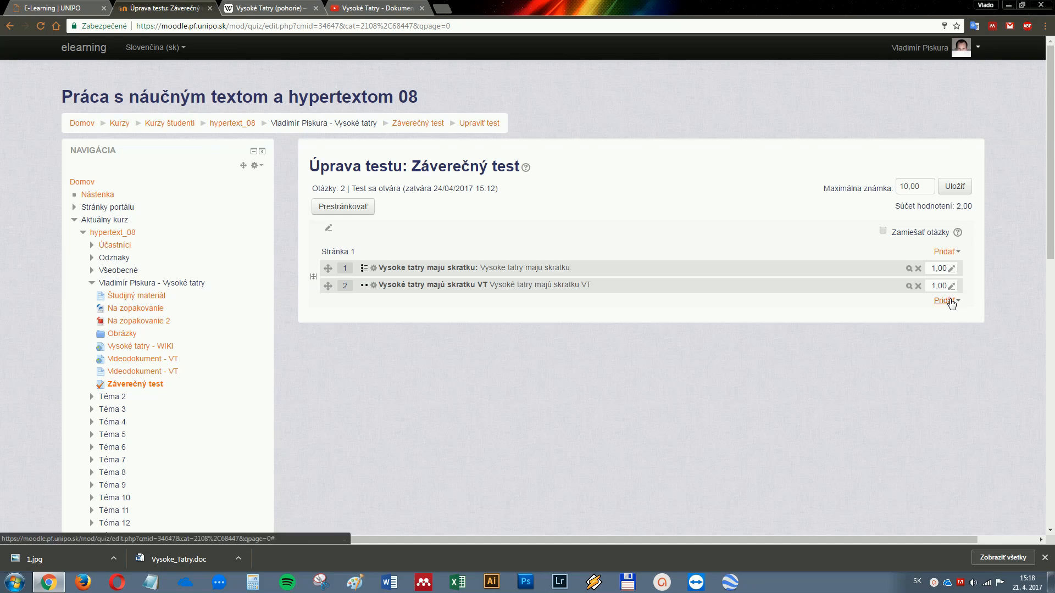
left_click(908, 258)
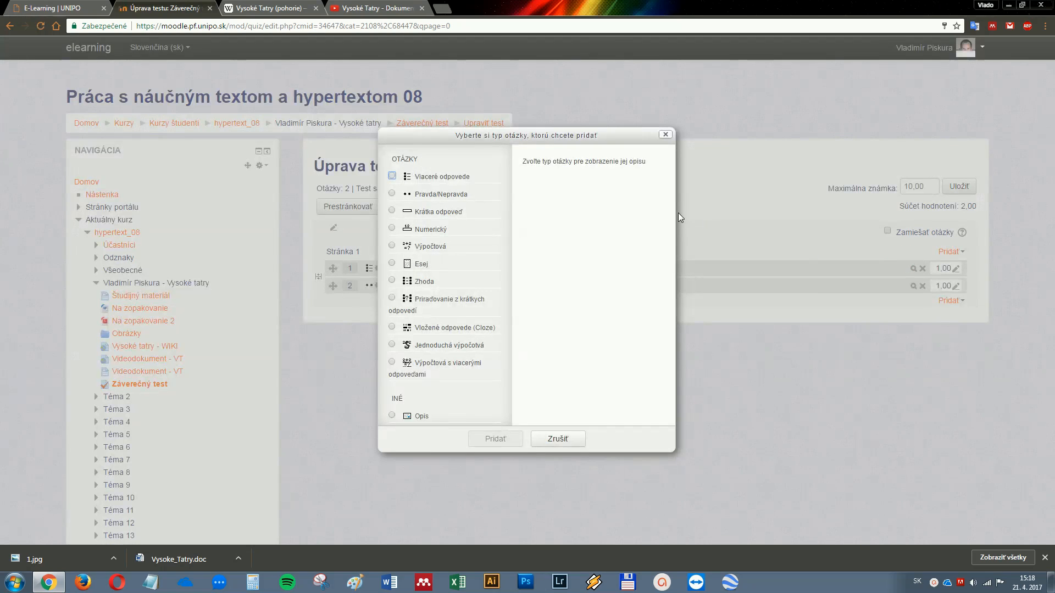
left_click(392, 212)
left_click(510, 439)
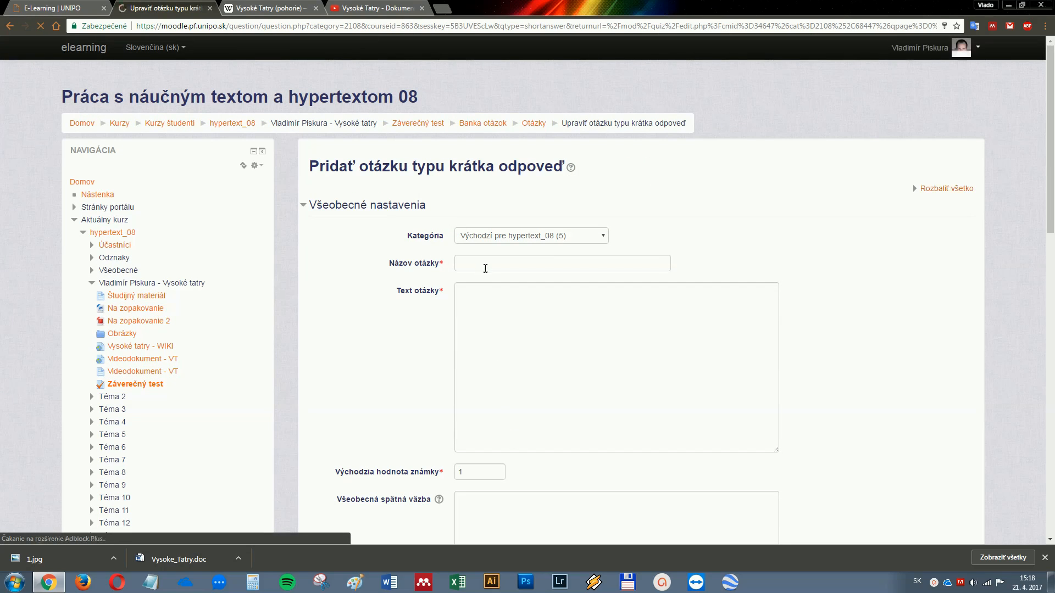
Name the short-answer question "Akú maju Vysoke tatry skratku:" and copy the same wording into the question text.
left_click(486, 269)
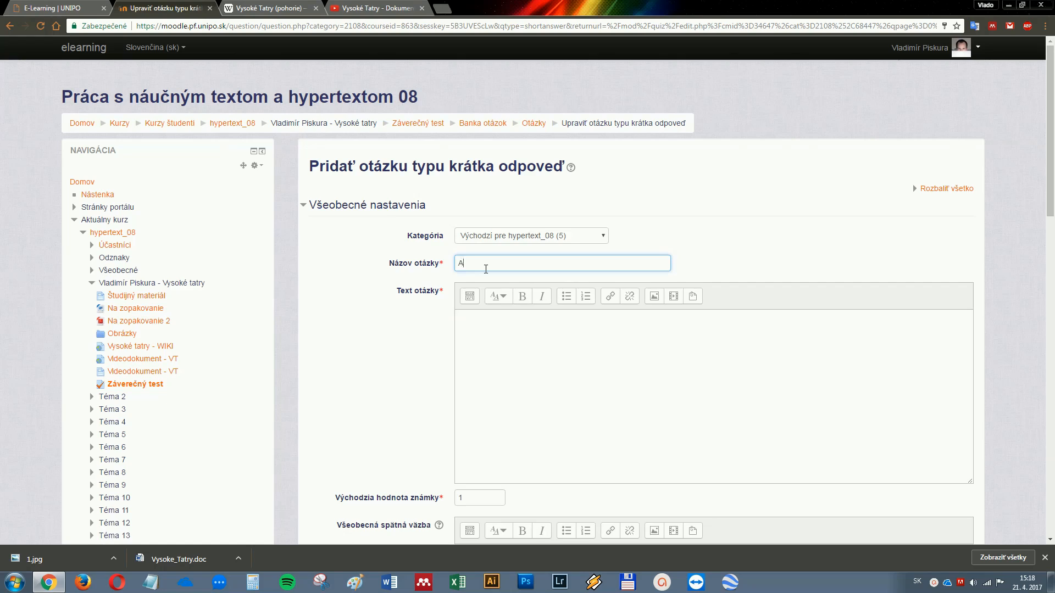
type("Akú majú Vysoke tatry skratku:")
left_click(486, 353)
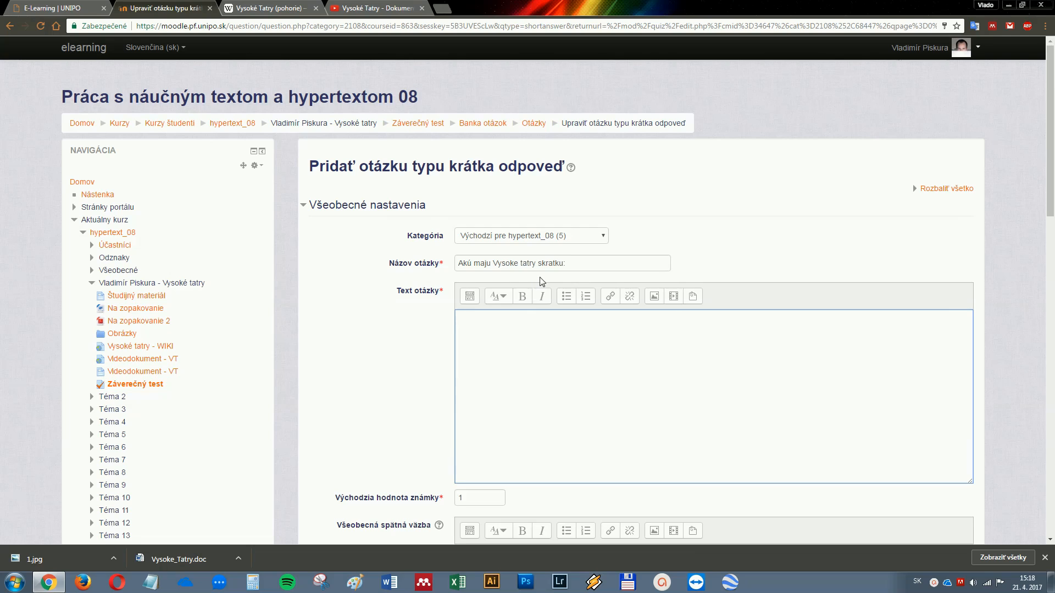
triple_click(576, 259)
key("ctrl+c")
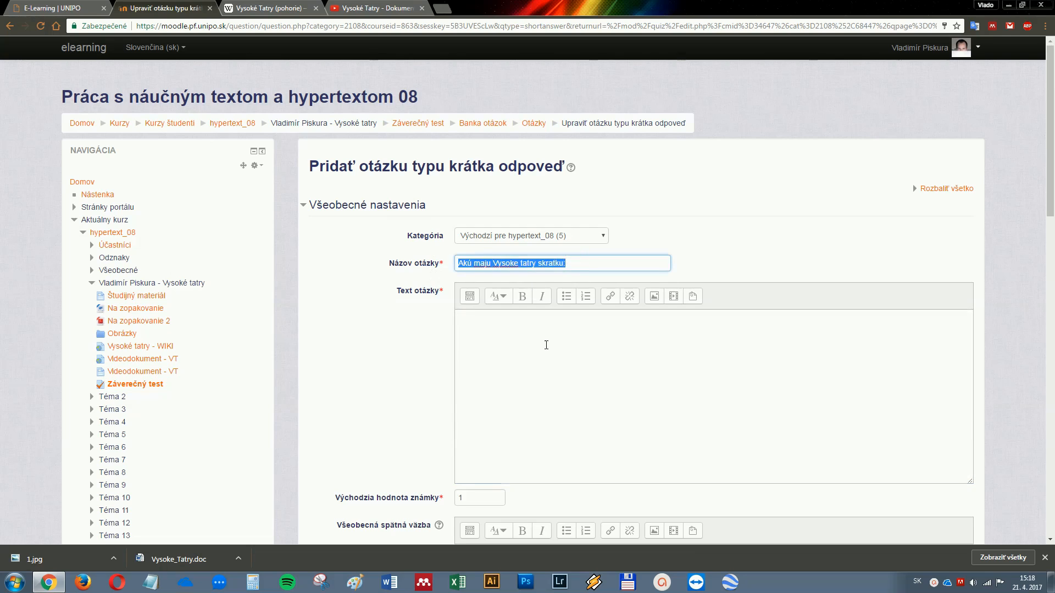
left_click(547, 346)
key("ctrl+v")
Enter vt as answer 1 with a grade of 100% and save the short-answer question.
scroll(550, 357, "down", 7)
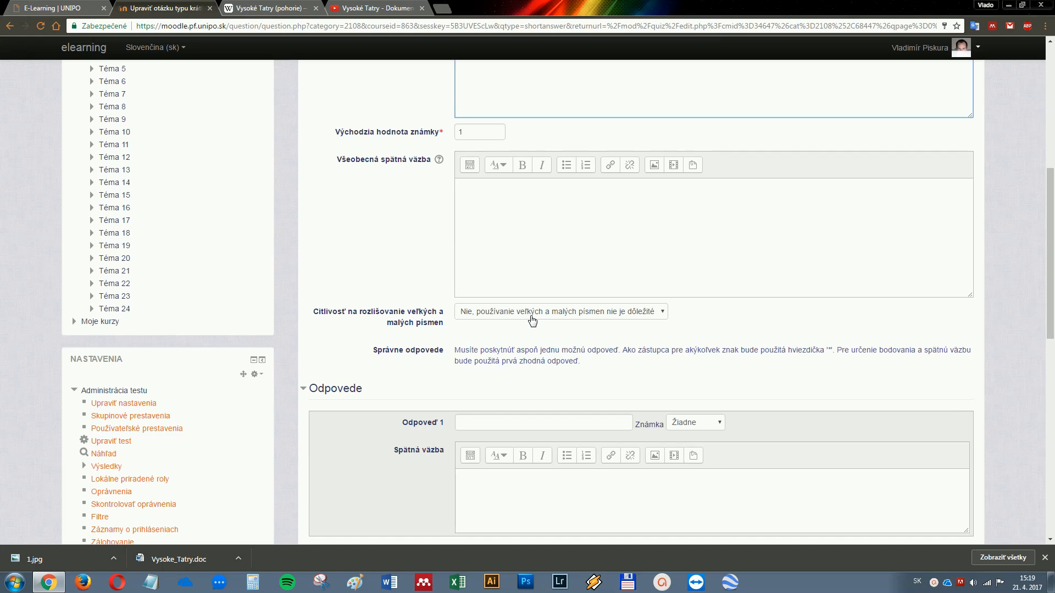
left_click(527, 425)
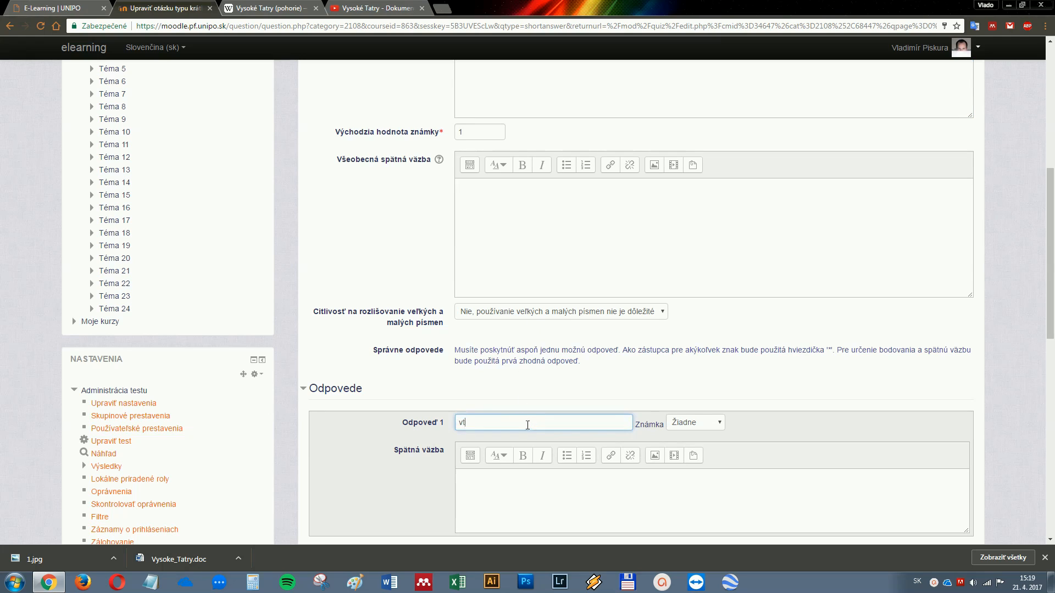
left_click(698, 433)
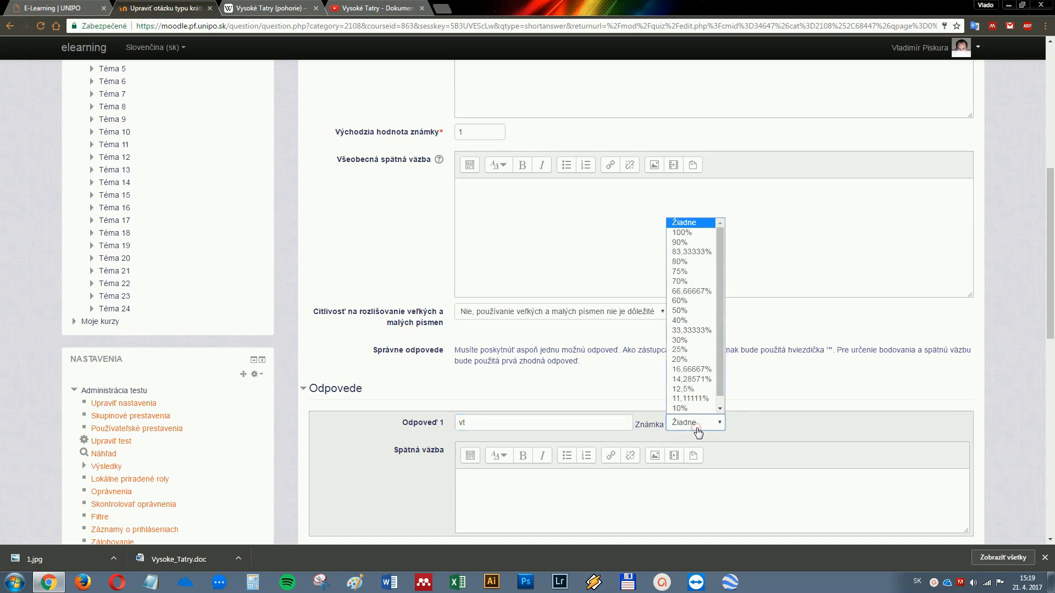
left_click(693, 231)
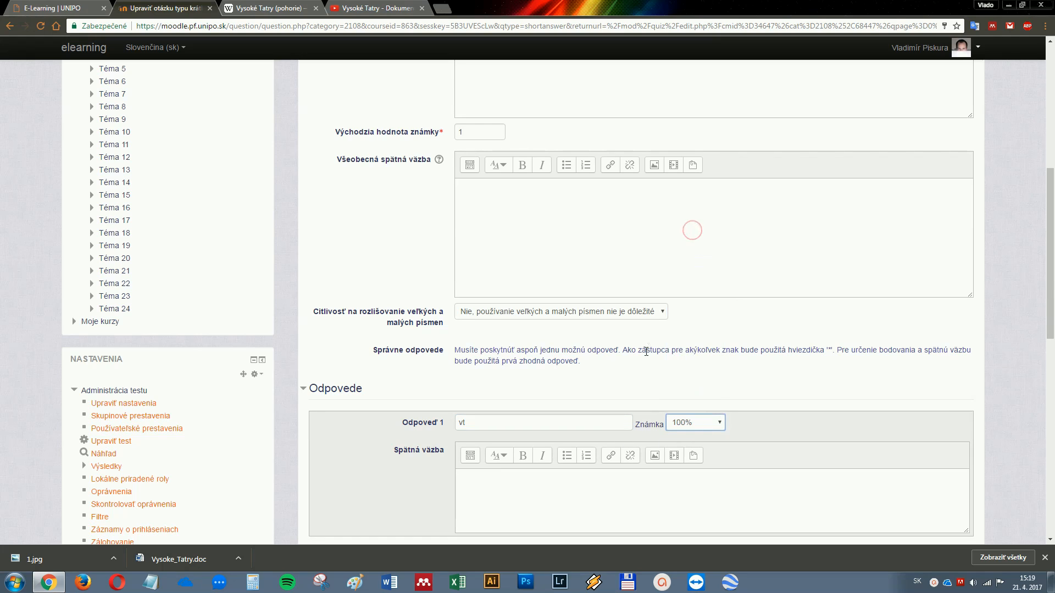
scroll(646, 352, "down", 7)
scroll(646, 352, "up", 3)
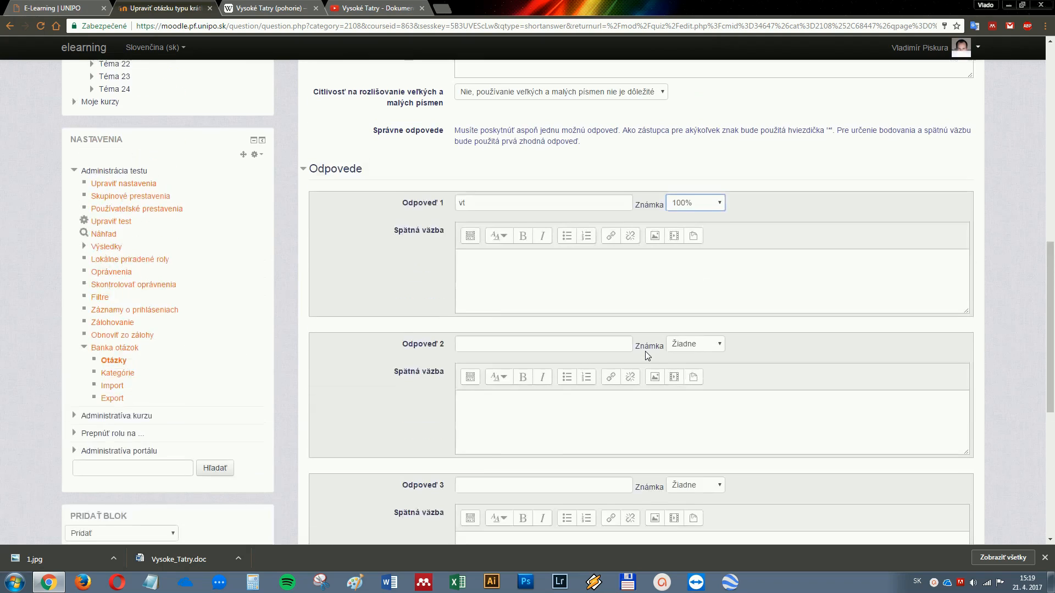
scroll(647, 356, "down", 4)
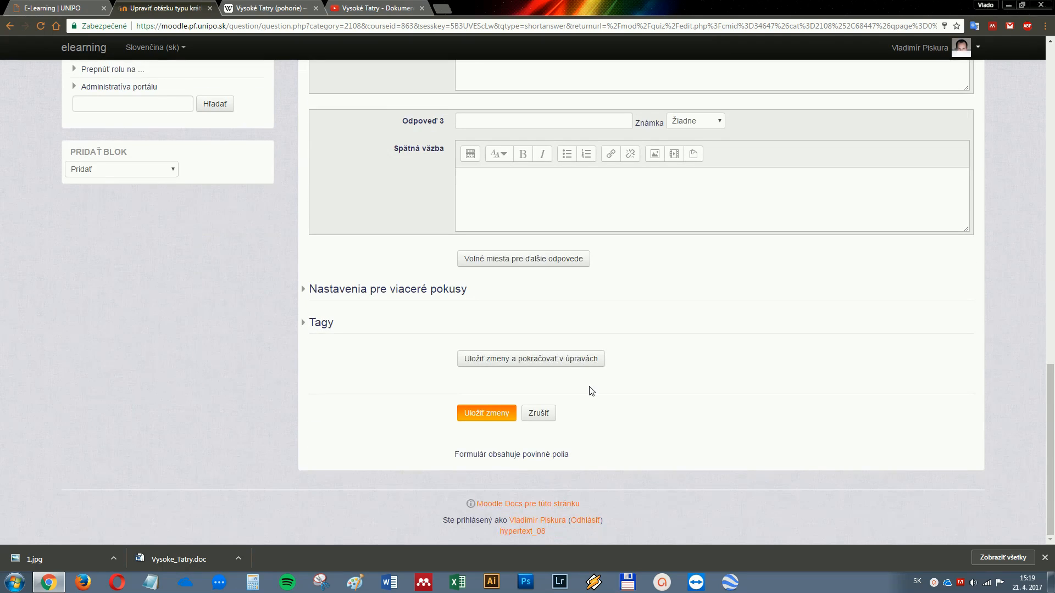
left_click(467, 421)
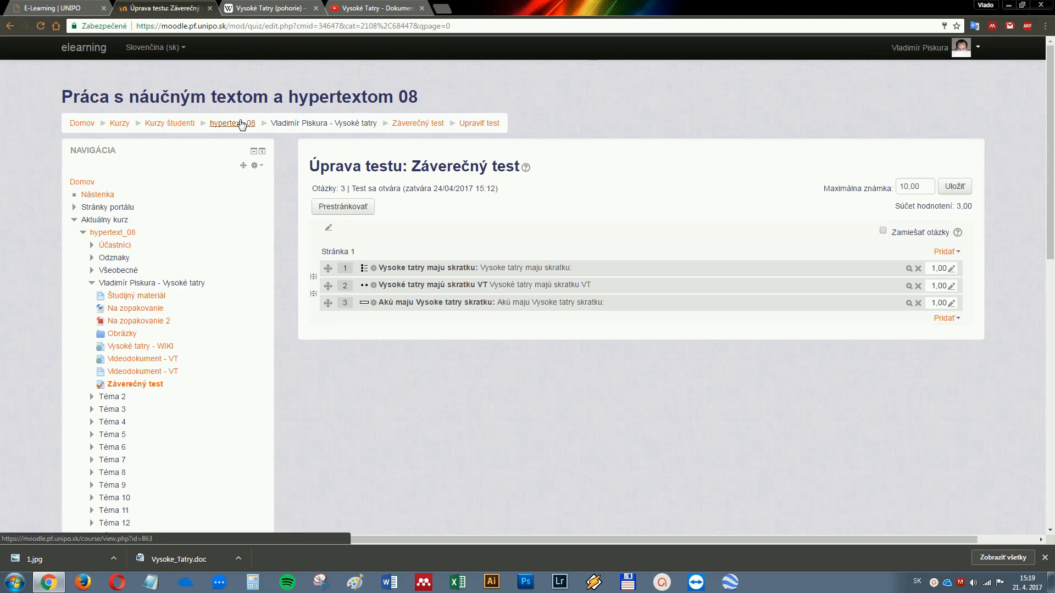
Return to the hypertext_08 course page and turn editing off to review the Vysoké tatry topic's contents.
left_click(242, 124)
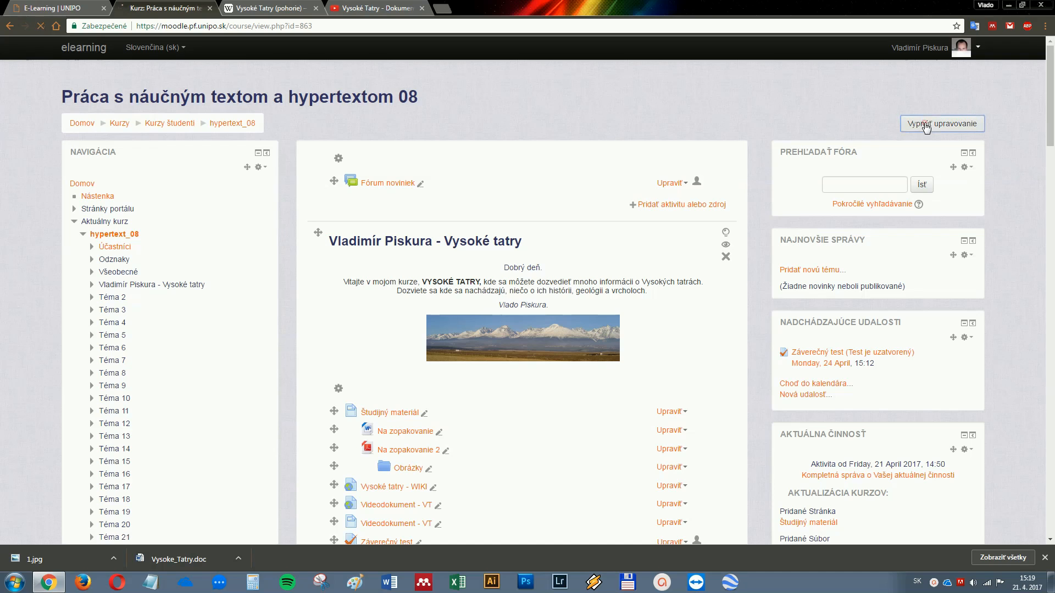
left_click(926, 124)
scroll(622, 301, "down", 3)
scroll(625, 305, "up", 5)
Turn course editing back on and indent the Záverečný test item one level to the right.
left_click(911, 125)
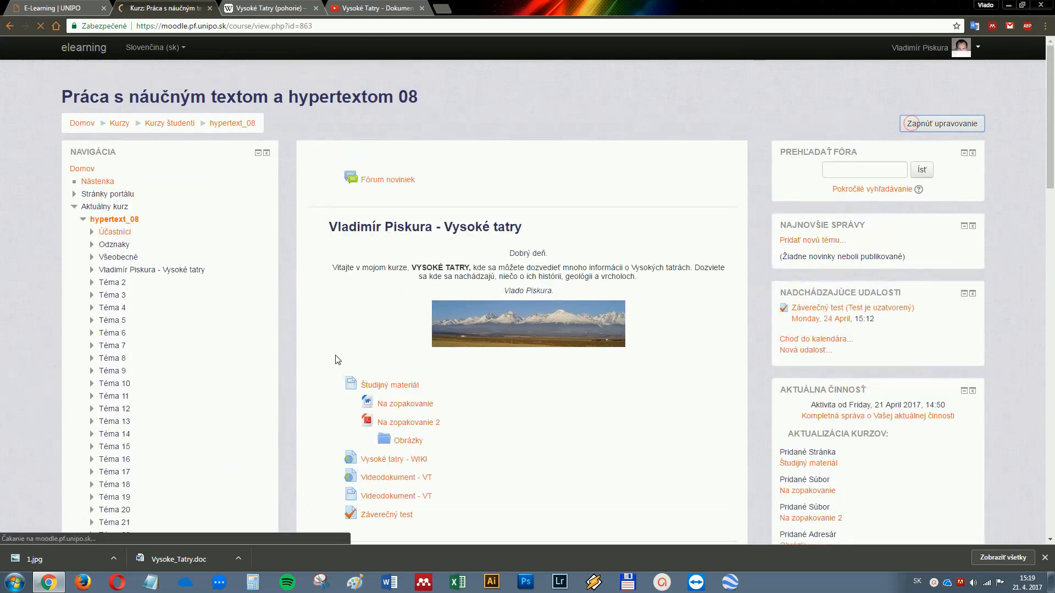
scroll(367, 398, "down", 3)
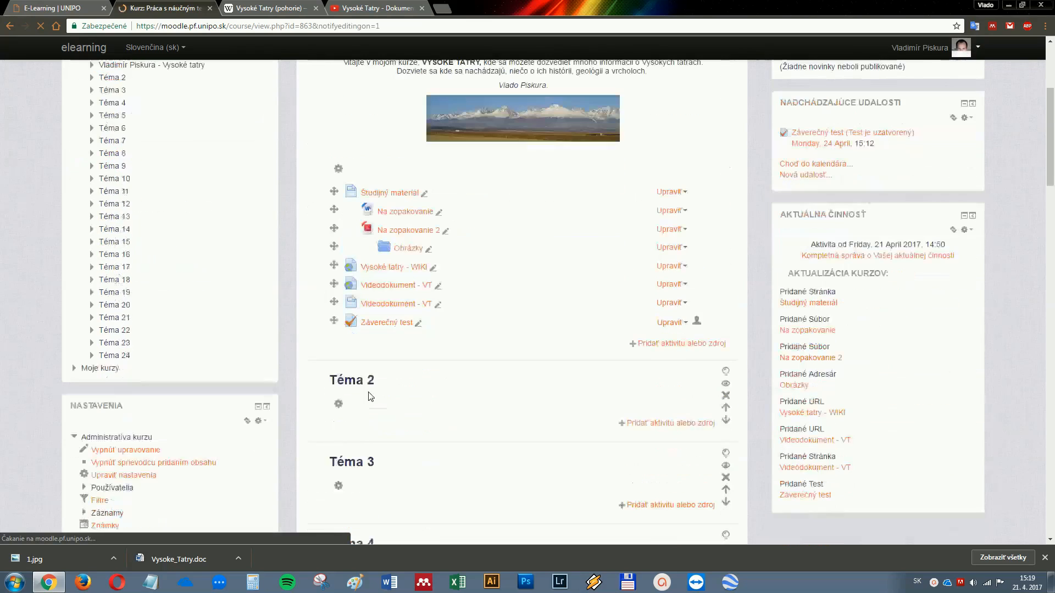
left_click(671, 322)
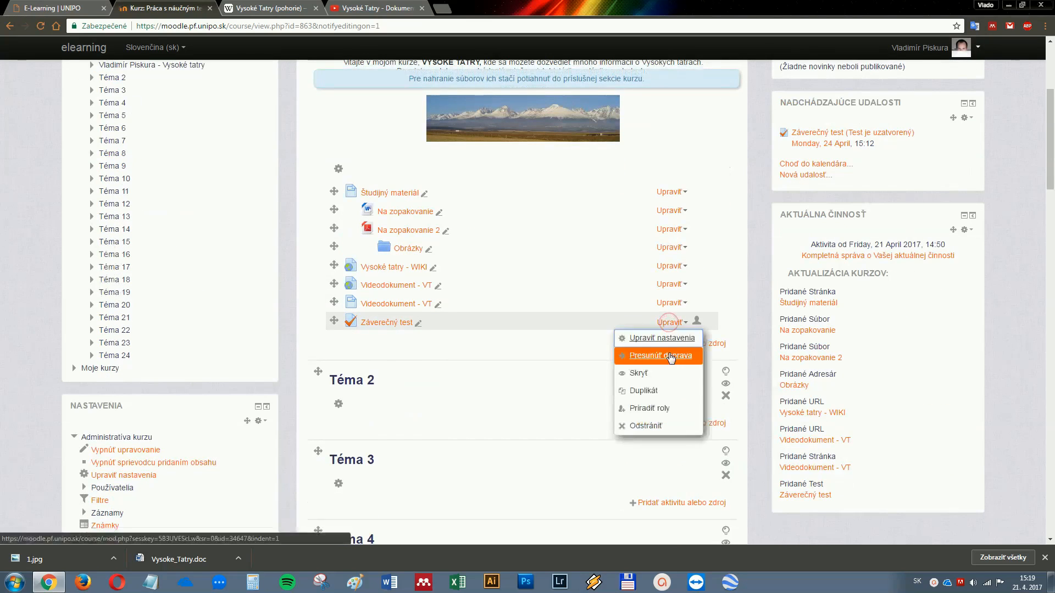
left_click(671, 356)
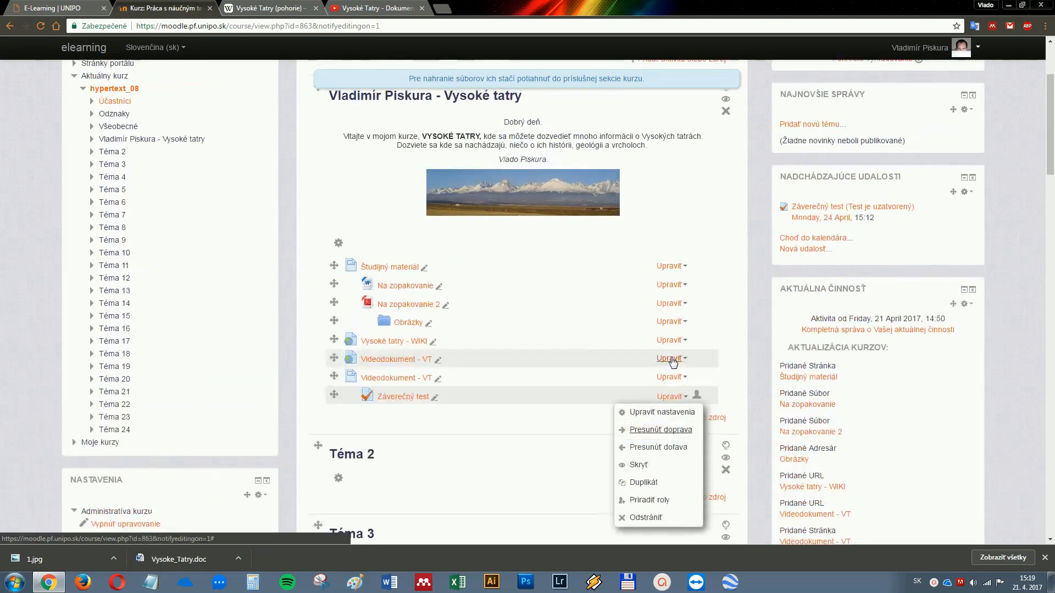
Turn course editing off and review the topic's list of activities down to Záverečný test.
scroll(673, 361, "up", 3)
left_click(921, 125)
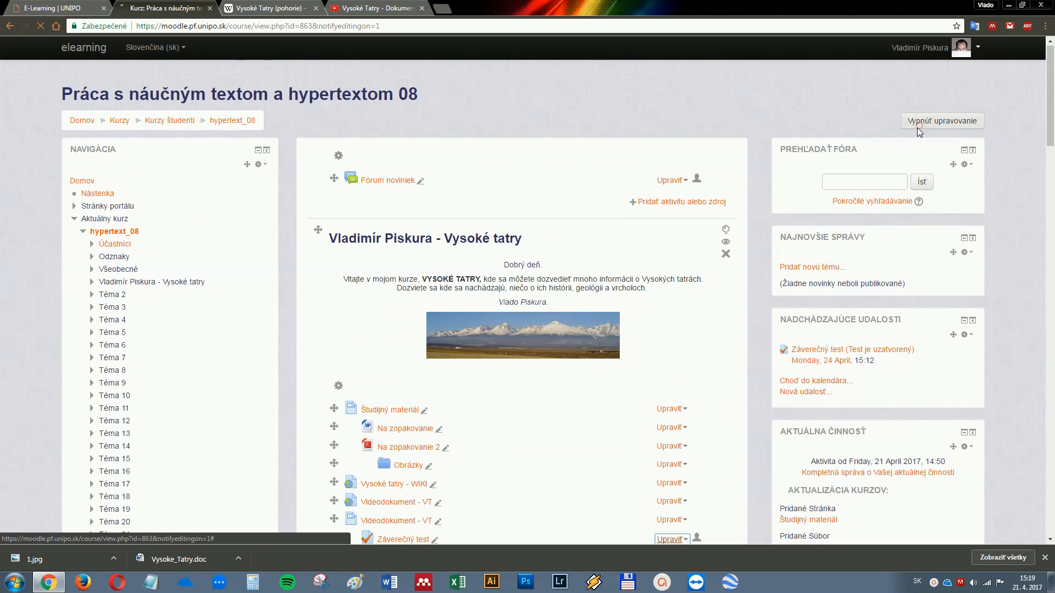
scroll(429, 386, "down", 3)
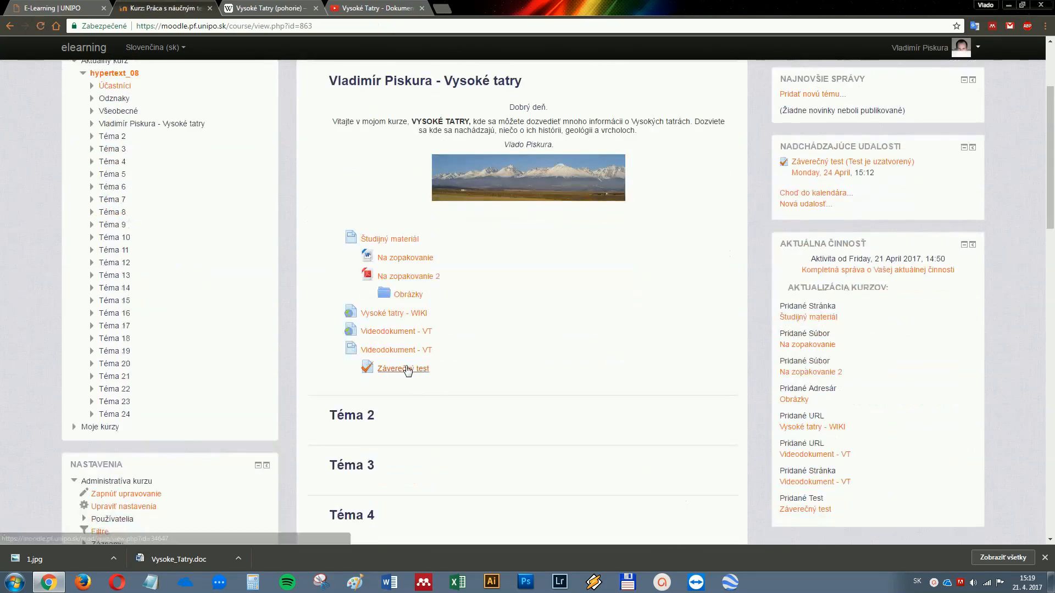
Open the Záverečný test overview to check its opening dates and allowed attempts, and return to the course page.
left_click(406, 368)
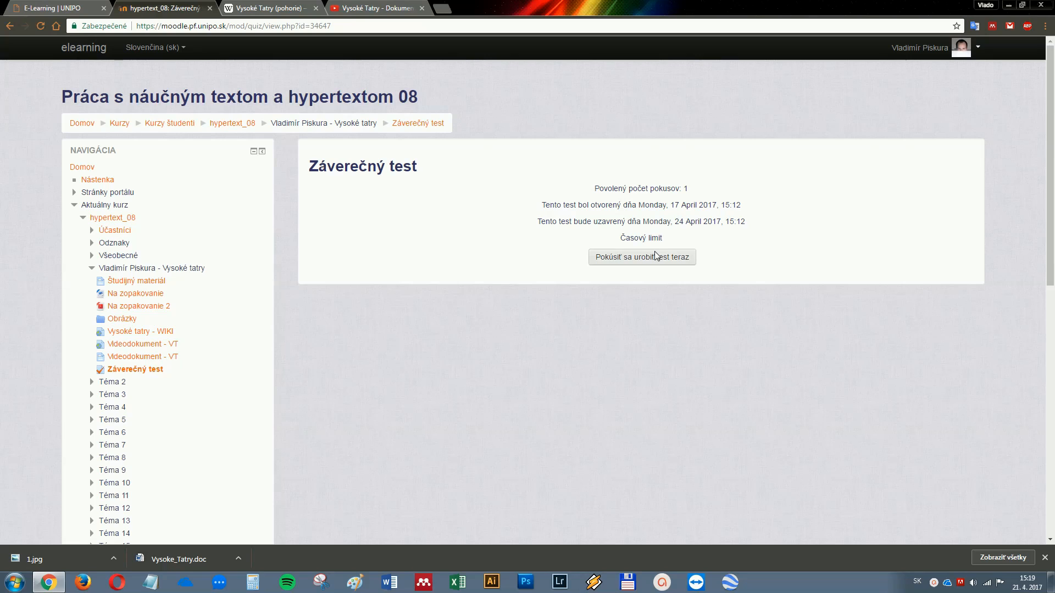
left_click(224, 123)
scroll(248, 130, "down", 1)
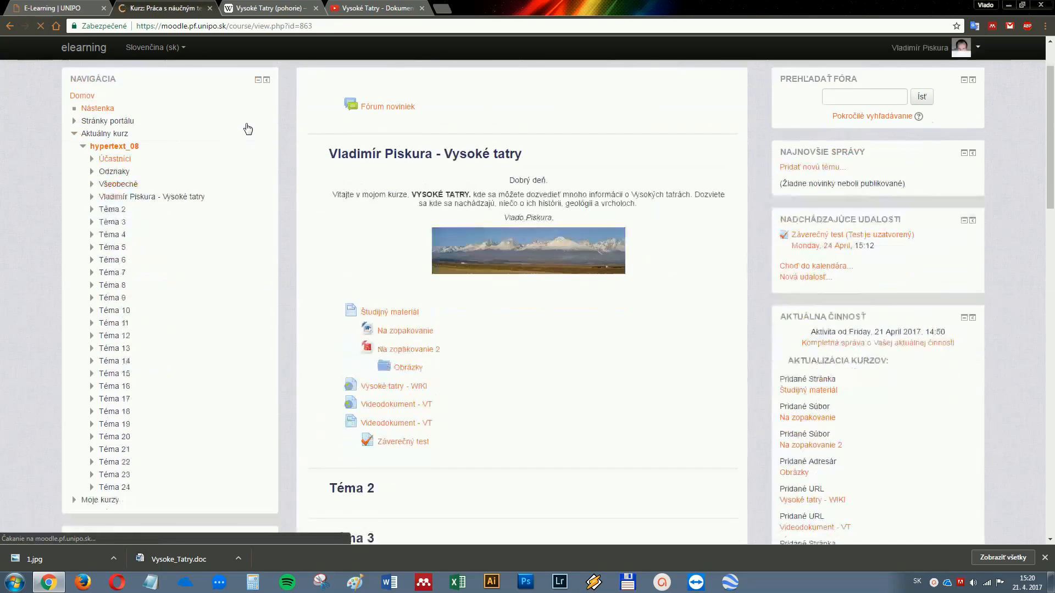